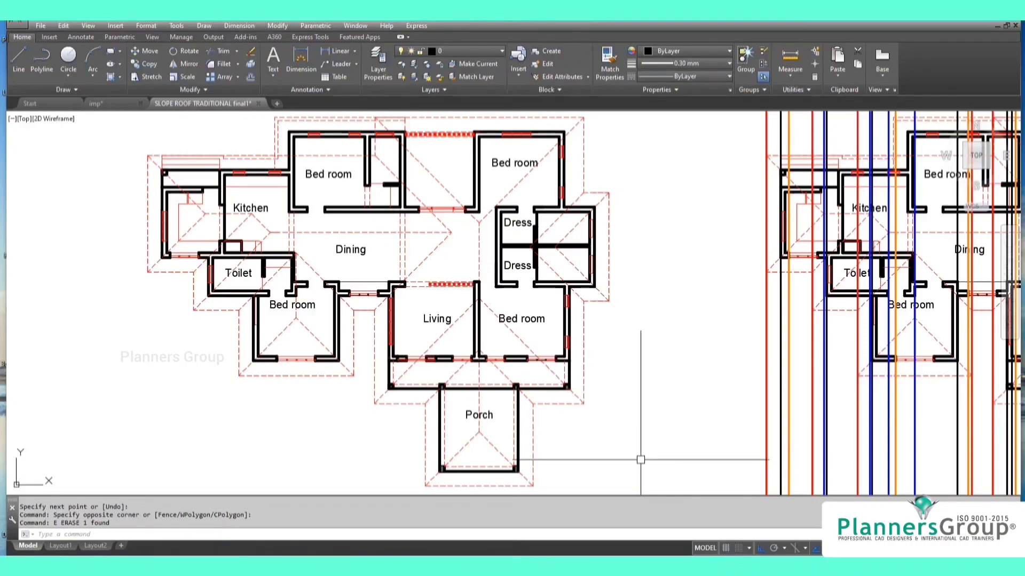
Examine the second floor plan's coloured projection lines up to the horizontal base line of the elevation.
middle_drag(876, 378, 437, 351)
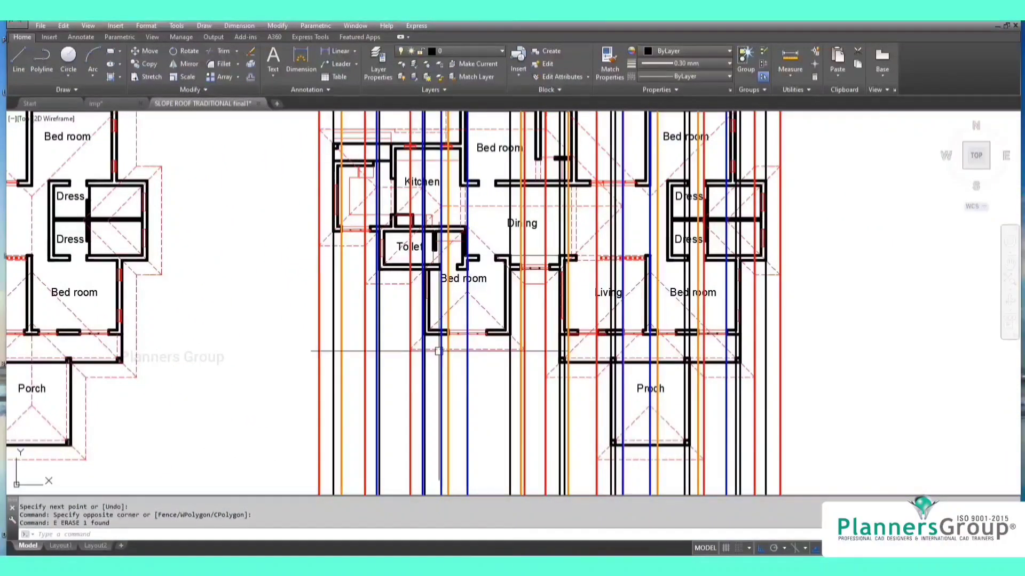
scroll(823, 385, up, 2)
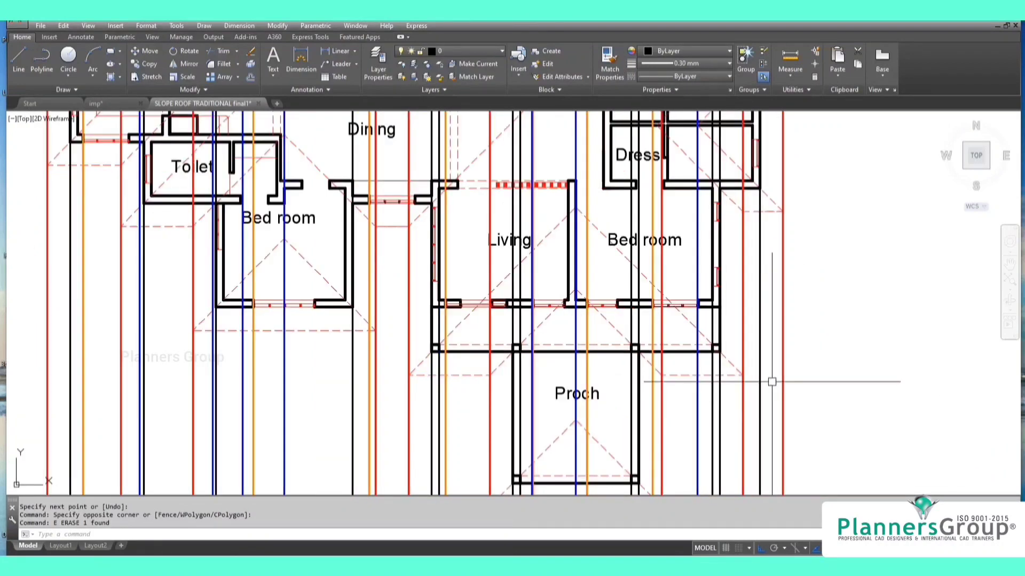
scroll(823, 386, down, 1)
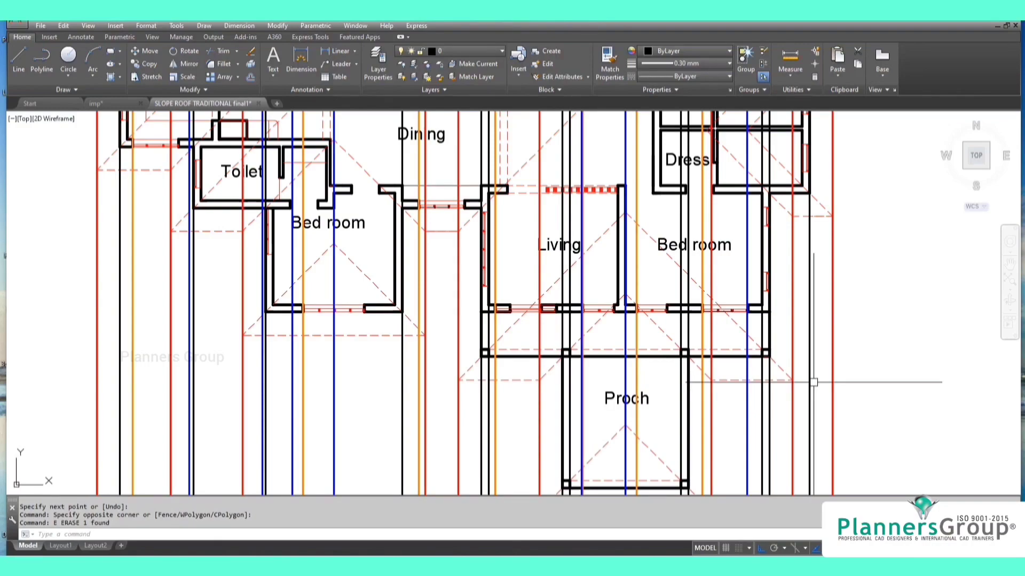
middle_drag(592, 236, 633, 527)
mouse_move(576, 256)
middle_down()
mouse_move(594, 391)
mouse_move(582, 544)
middle_up()
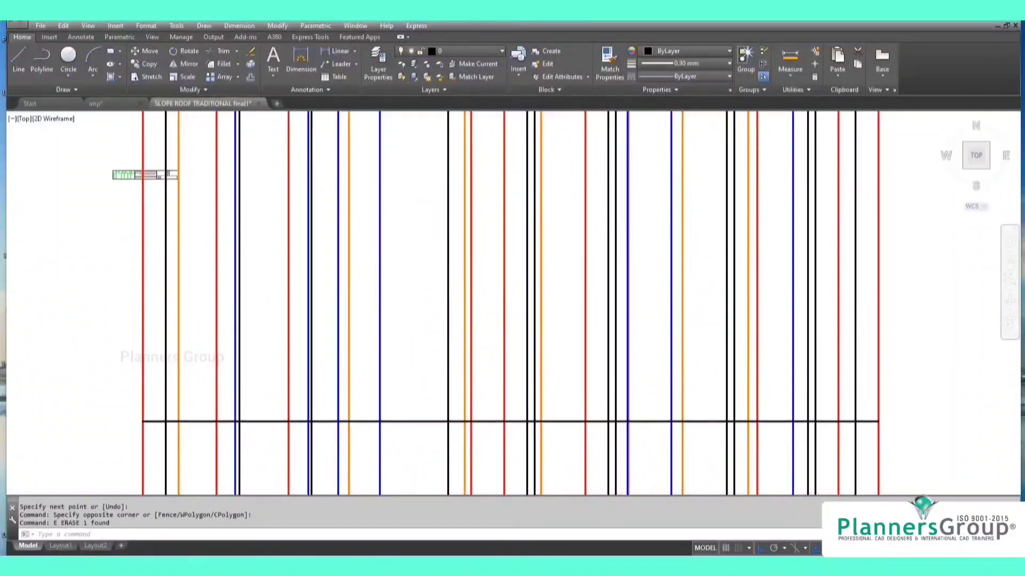
click(544, 421)
text(z)
key(space)
key(space)
drag(559, 395, 581, 331)
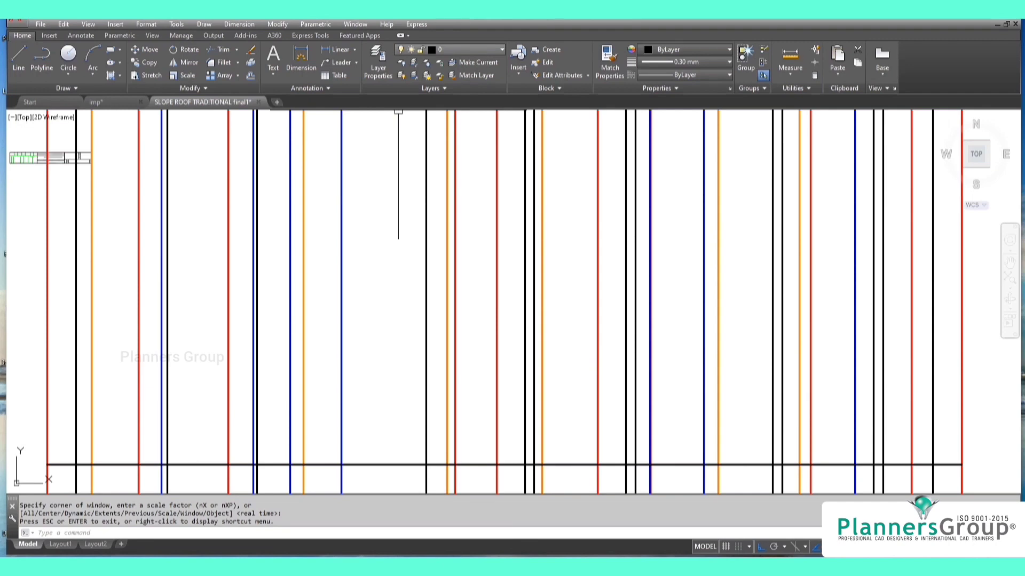
Turn off layers 11r and 11w to hide the blue and orange projection lines.
click(454, 49)
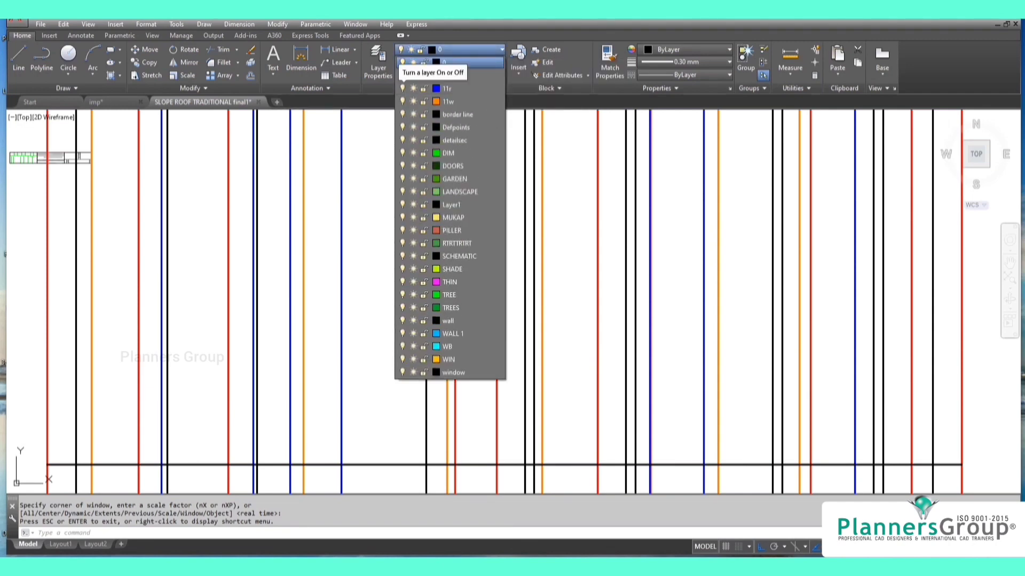
click(402, 88)
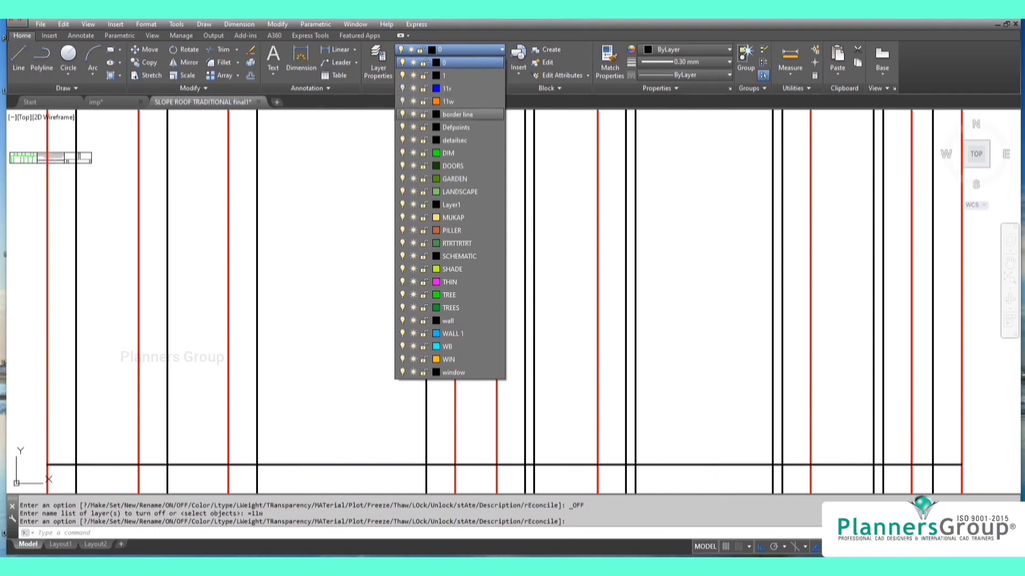
click(368, 304)
Offset the horizontal base line upward by 60 to create the plinth line.
text(o)
key(Return)
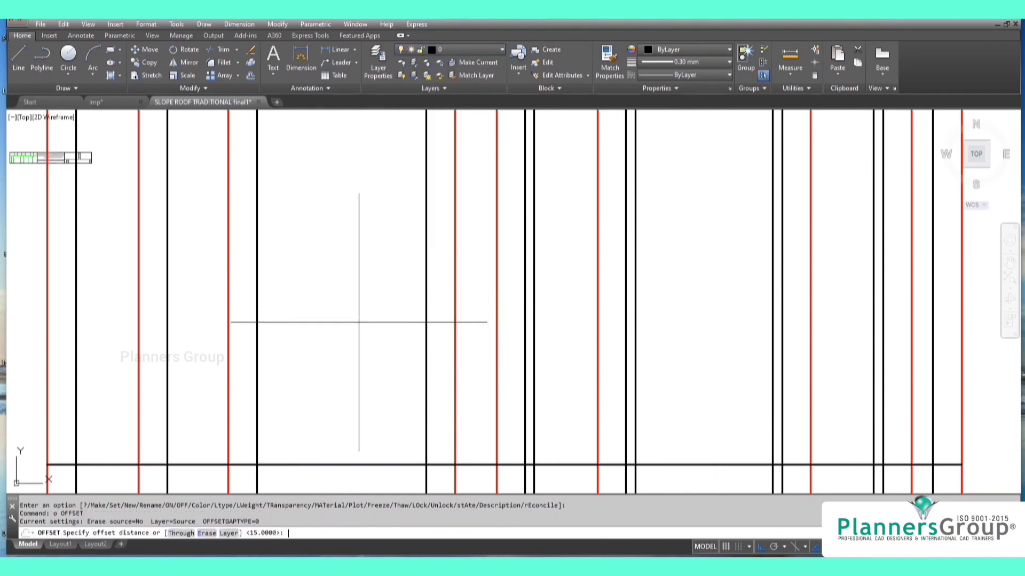
text(60)
key(Return)
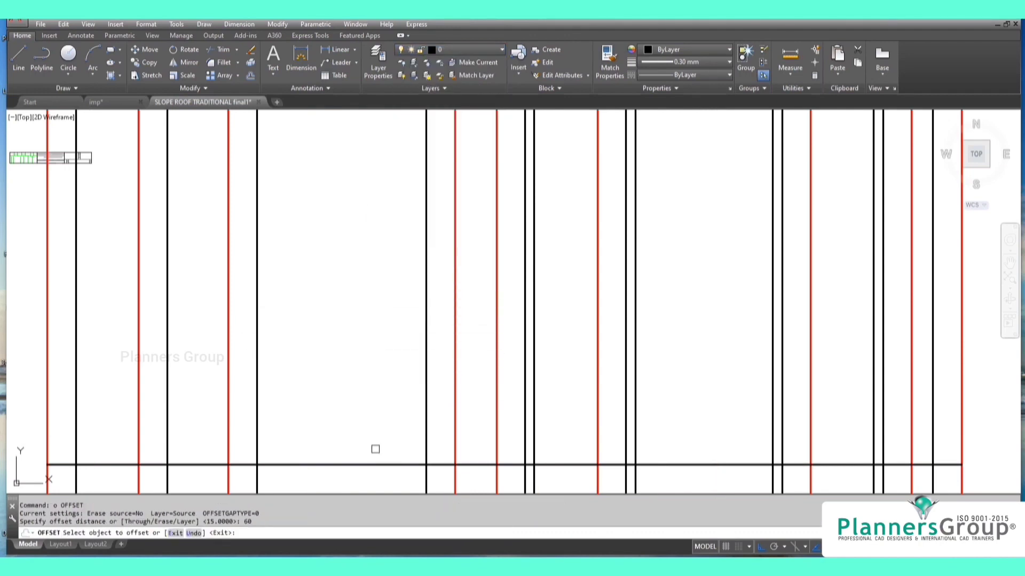
click(374, 464)
click(378, 424)
key(Return)
Offset the plinth line upward by 255 to create the underside line of the slab.
key(Return)
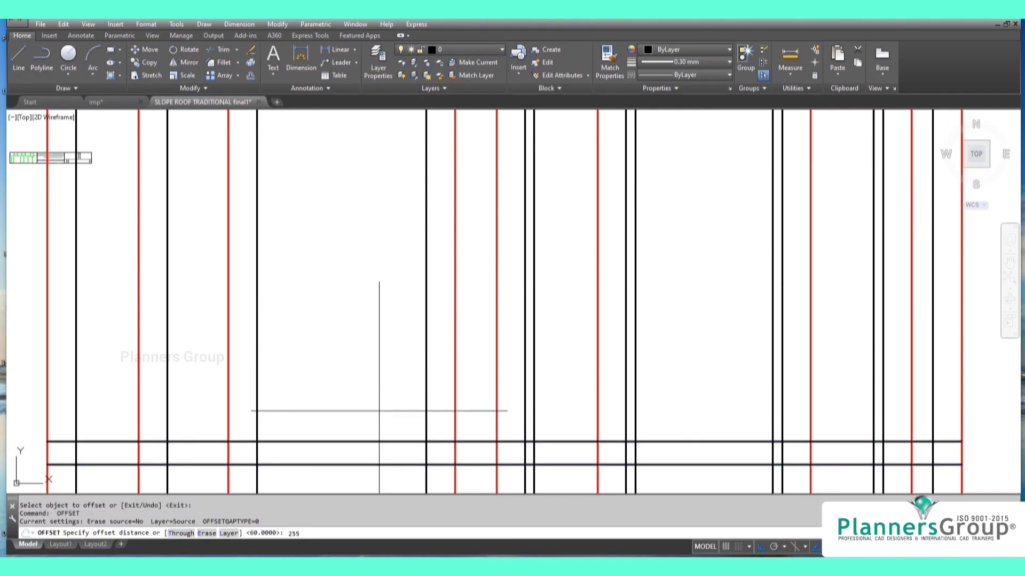
text(255)
key(Return)
click(379, 442)
click(386, 391)
key(Return)
Offset the slab's underside line upward by 15 to create its top line.
key(Return)
text(15)
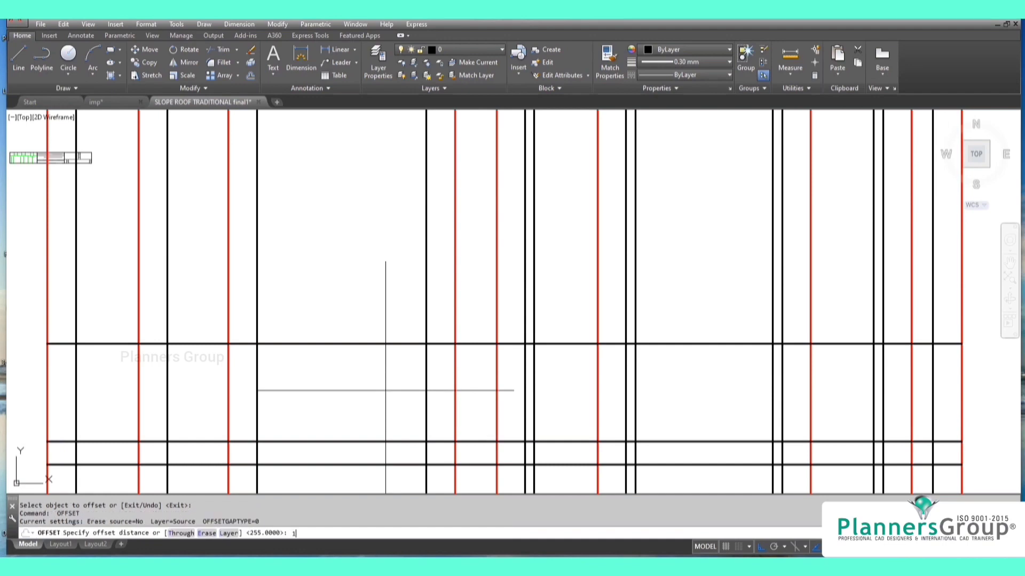
key(Return)
click(391, 343)
click(389, 282)
key(Return)
Trim all the black wall projection lines above the slab's underside line.
text(tr)
key(Return)
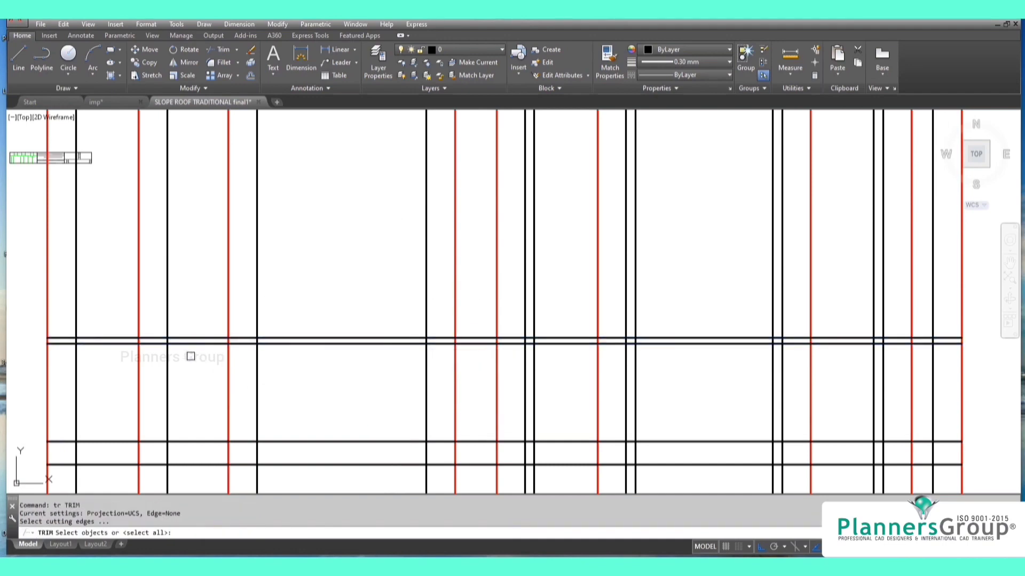
click(188, 344)
key(Return)
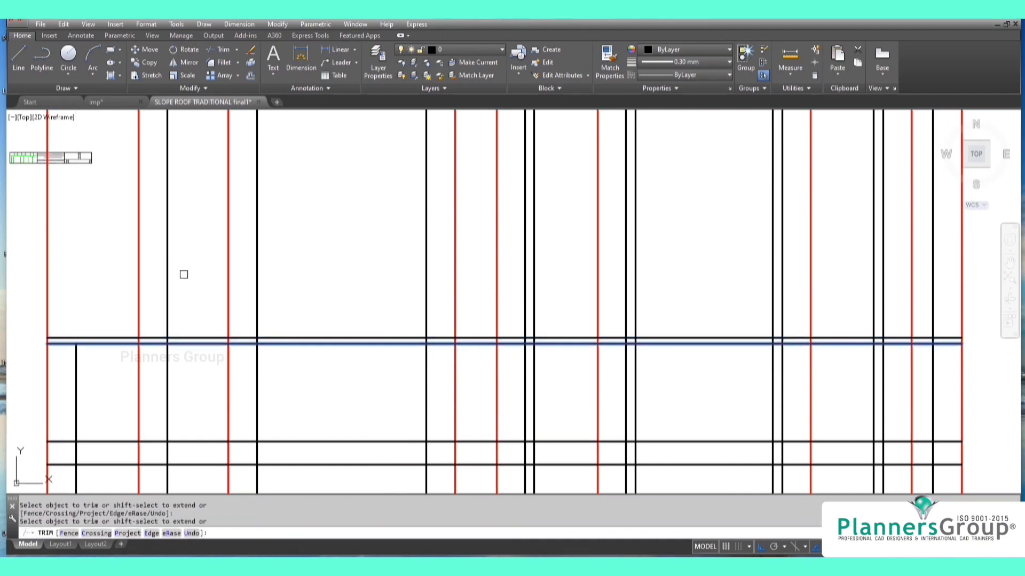
click(242, 269)
click(430, 304)
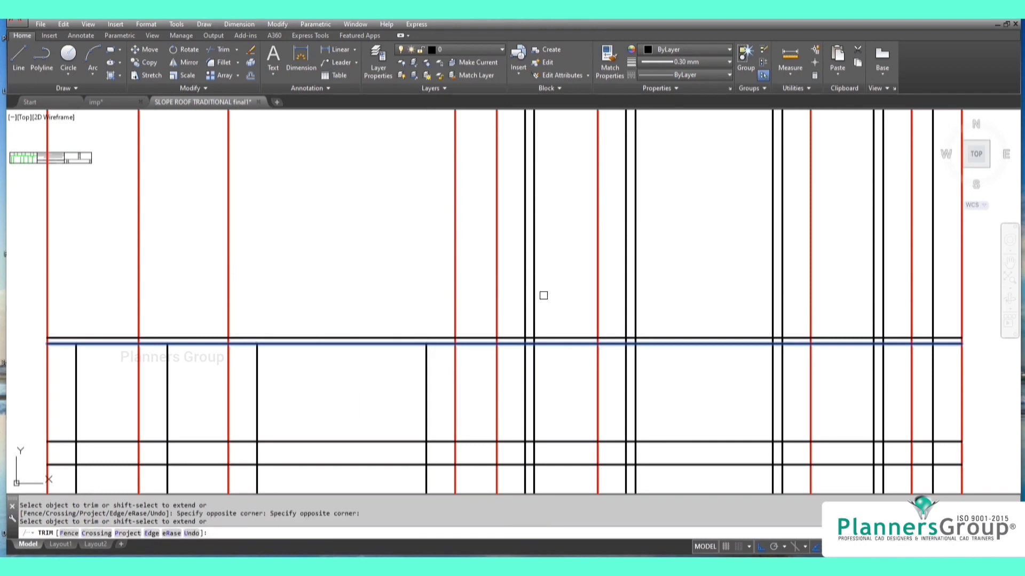
click(512, 284)
click(567, 299)
click(613, 294)
click(788, 318)
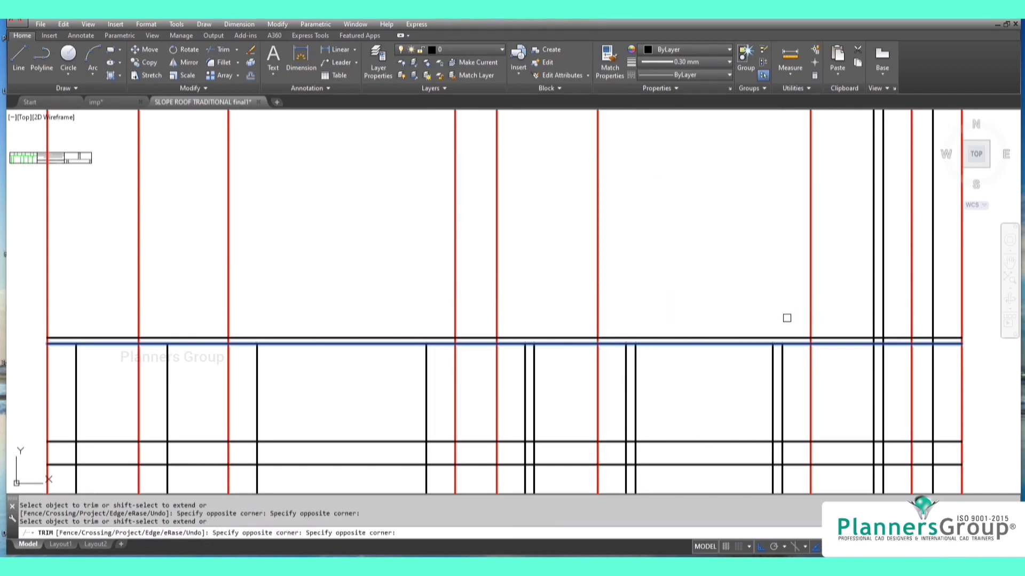
click(843, 314)
click(893, 327)
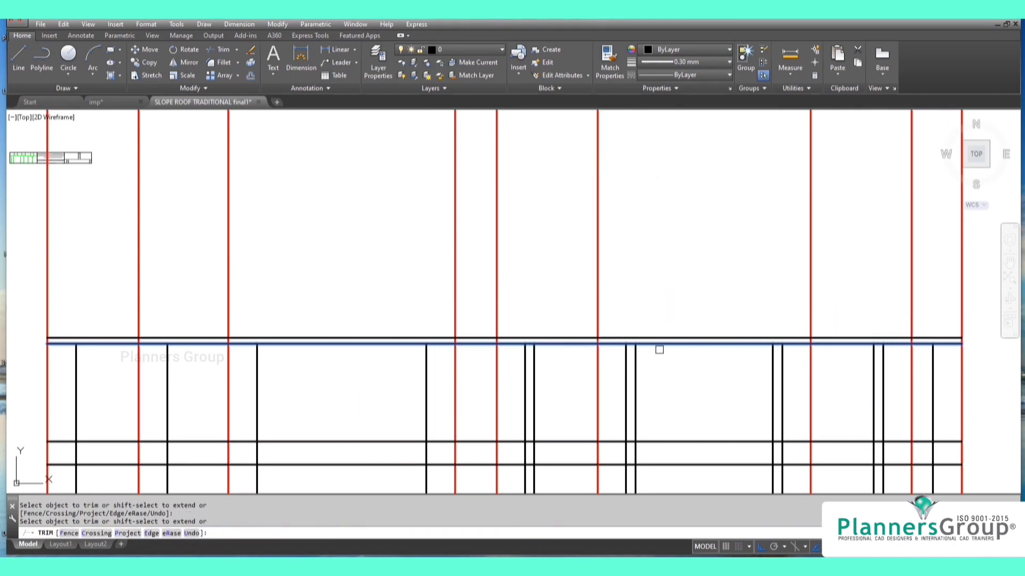
click(530, 348)
key(space)
Trim the red projection lines above and below the slab, leaving only the short pieces between its two lines.
key(space)
click(582, 353)
click(558, 323)
key(space)
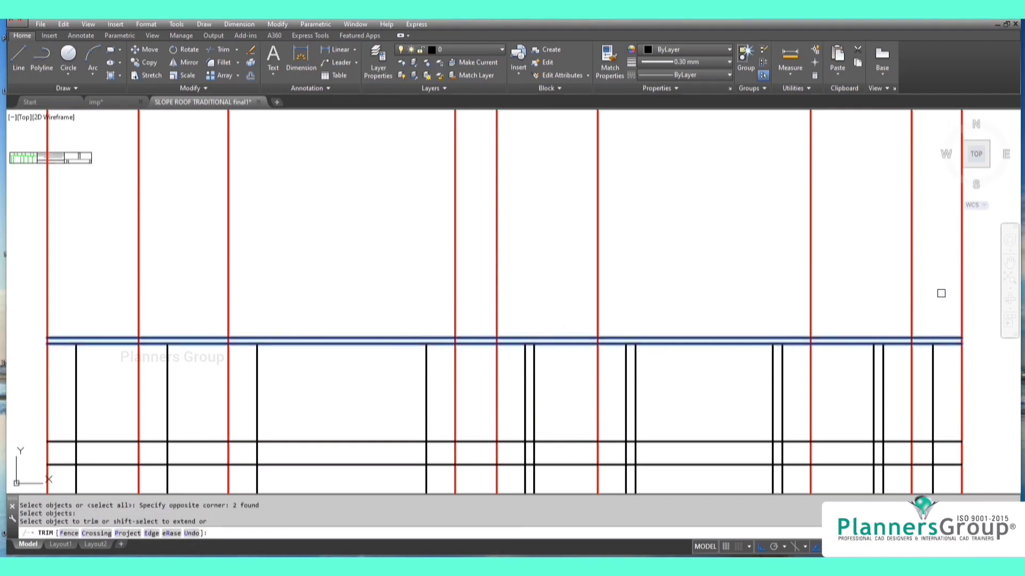
click(981, 306)
click(88, 289)
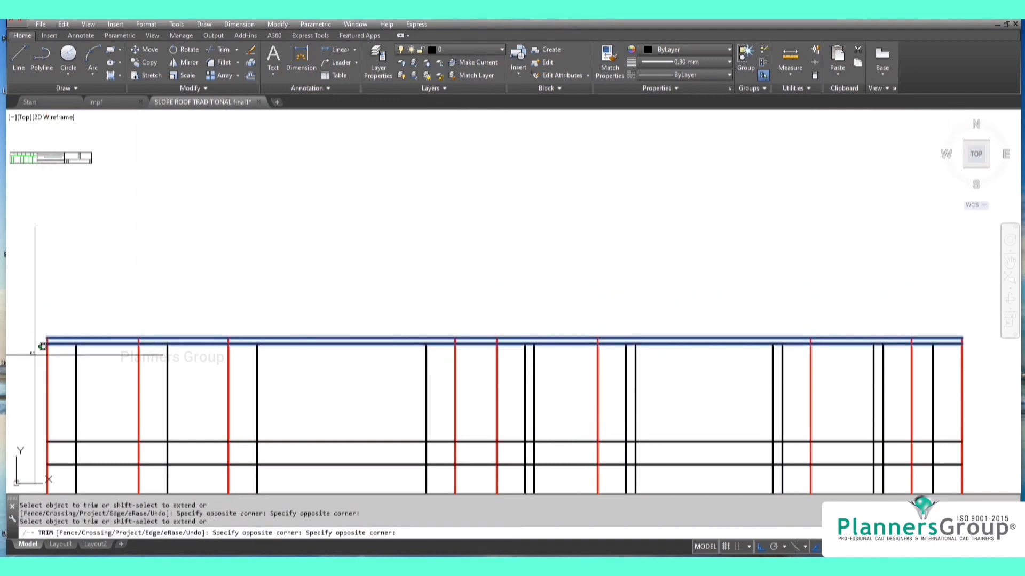
click(30, 353)
click(974, 409)
click(804, 442)
key(space)
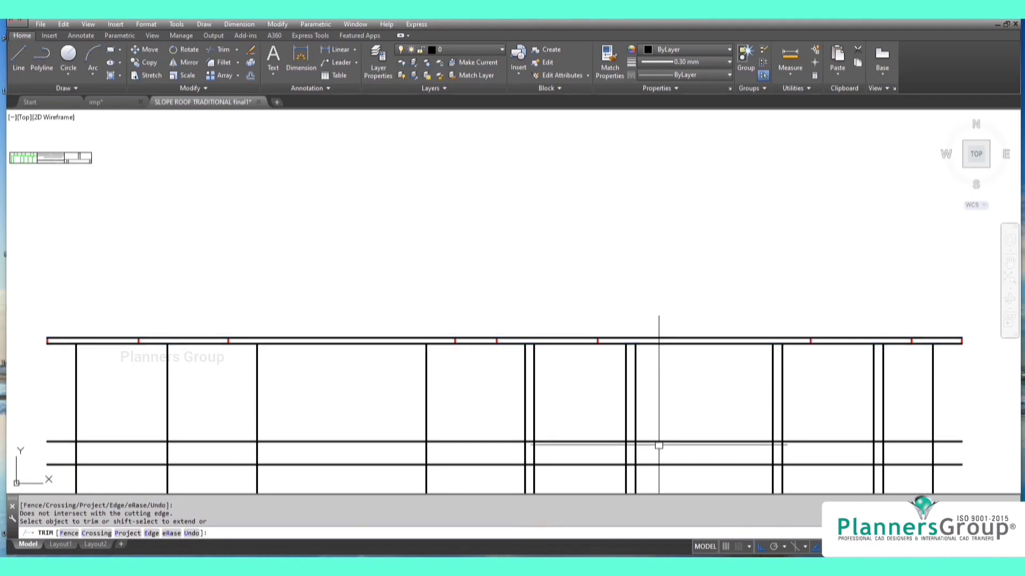
Trim the black wall lines below the plinth line.
key(space)
click(648, 444)
key(space)
click(65, 473)
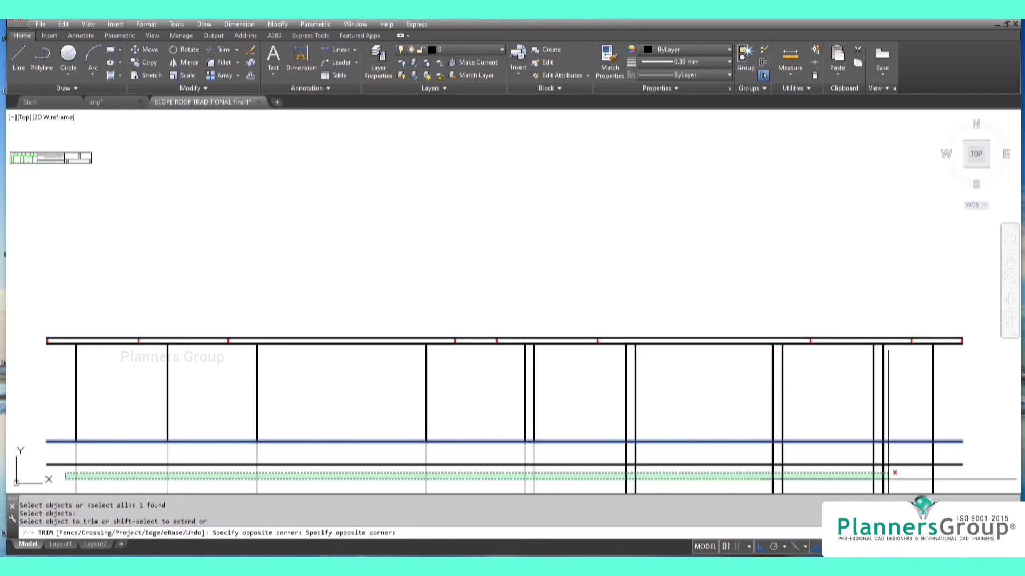
click(1014, 480)
Match the plinth line's properties onto the slab lines, the short red marks and the wall lines.
text(ma)
key(Return)
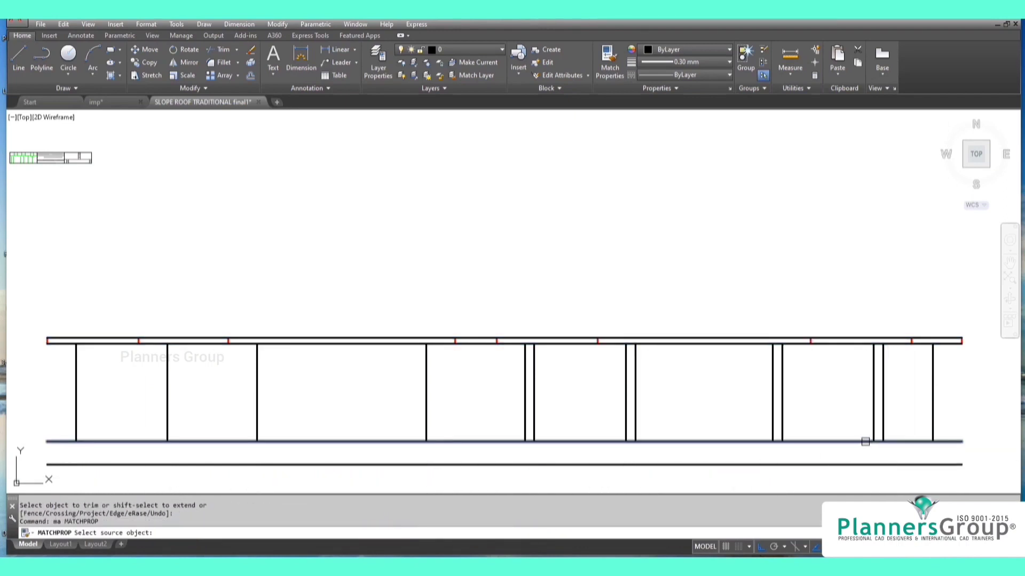
click(865, 442)
click(970, 389)
click(105, 303)
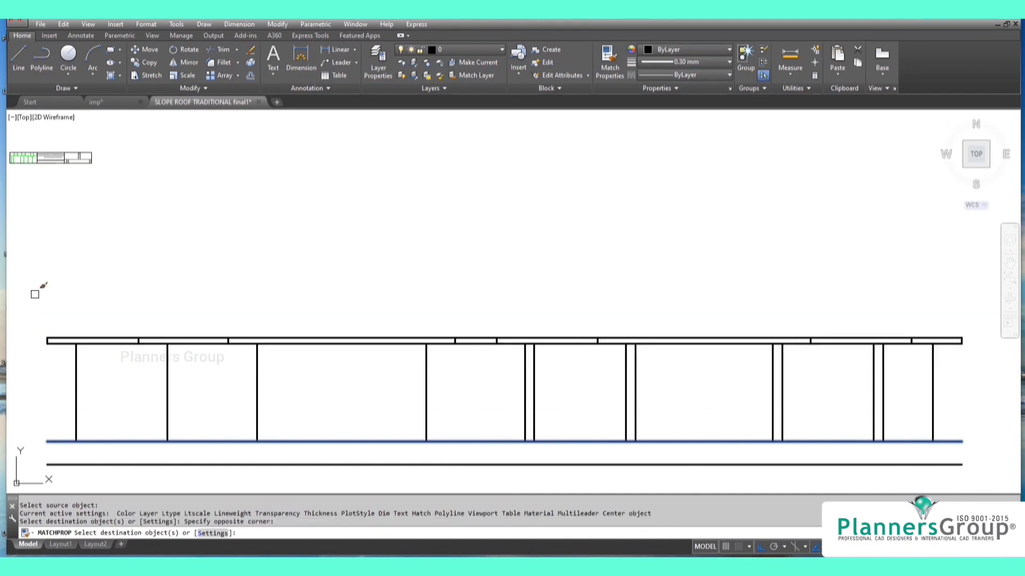
key(Return)
Turn layer 11r back on to show the blue ridge projection lines.
click(470, 49)
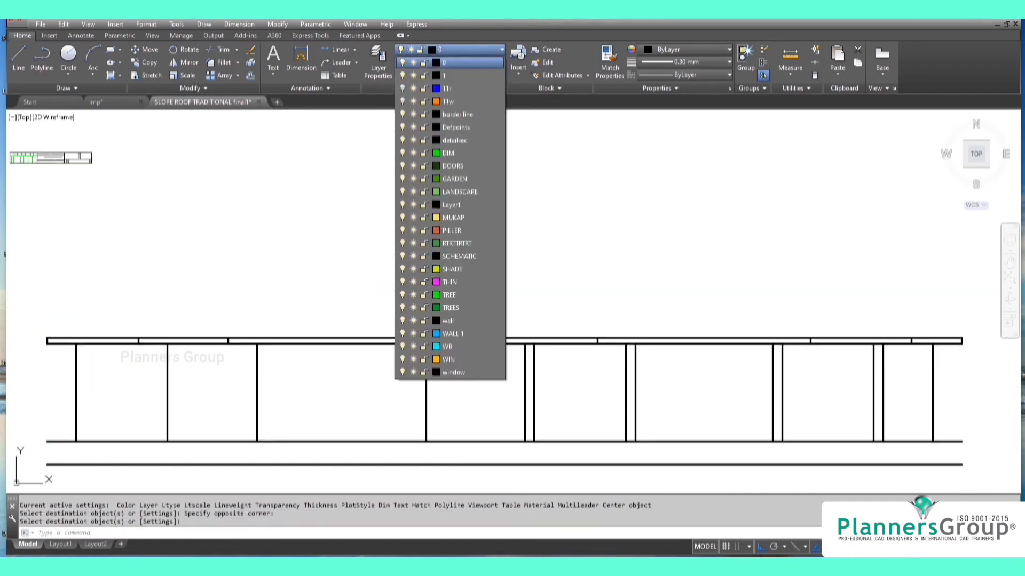
click(402, 88)
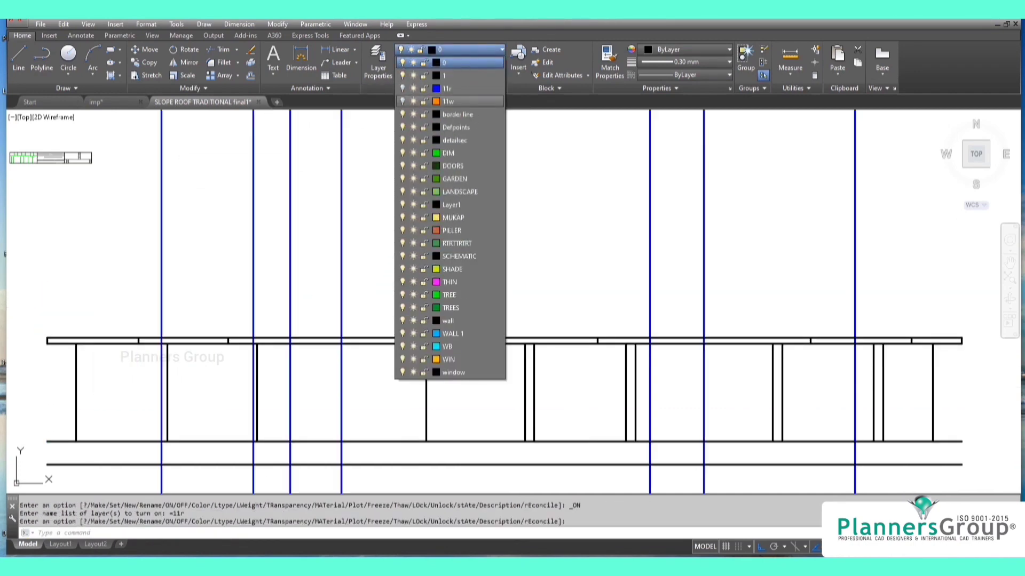
key(Escape)
Draw a 45-degree roof slope line rising rightward from the slab-top mark left of the paired blue lines.
text(l)
key(Return)
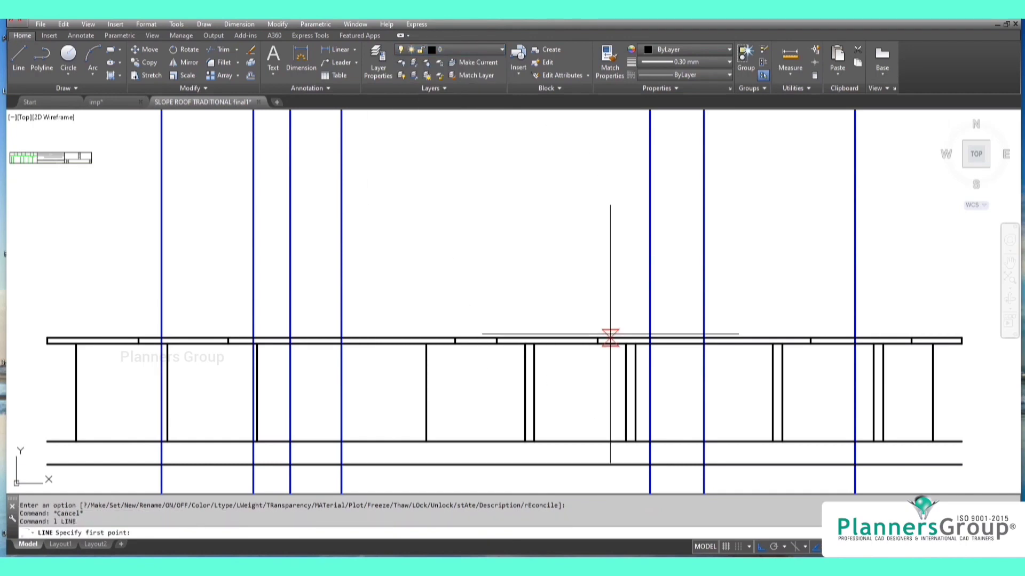
click(597, 339)
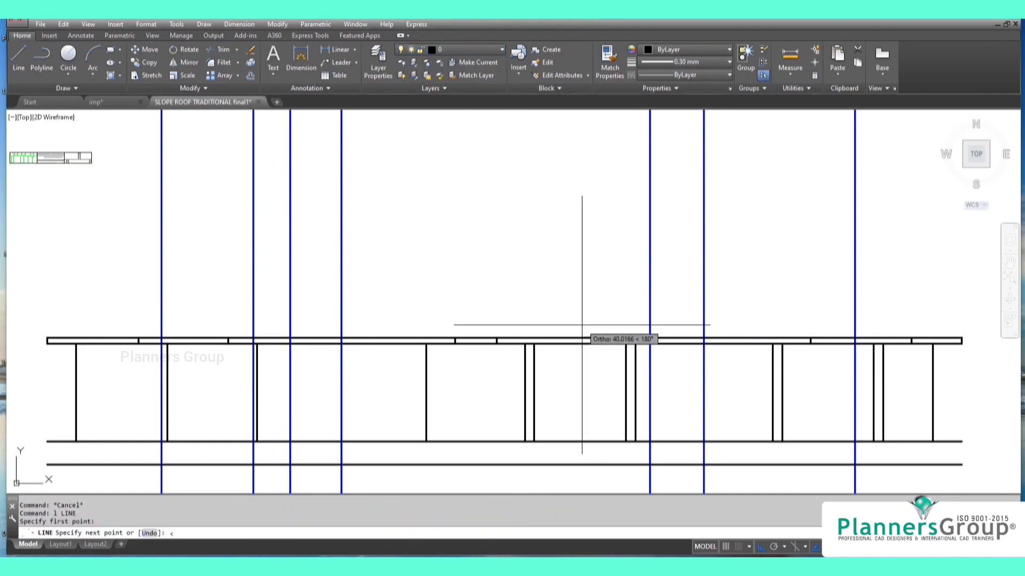
key(Return)
click(674, 279)
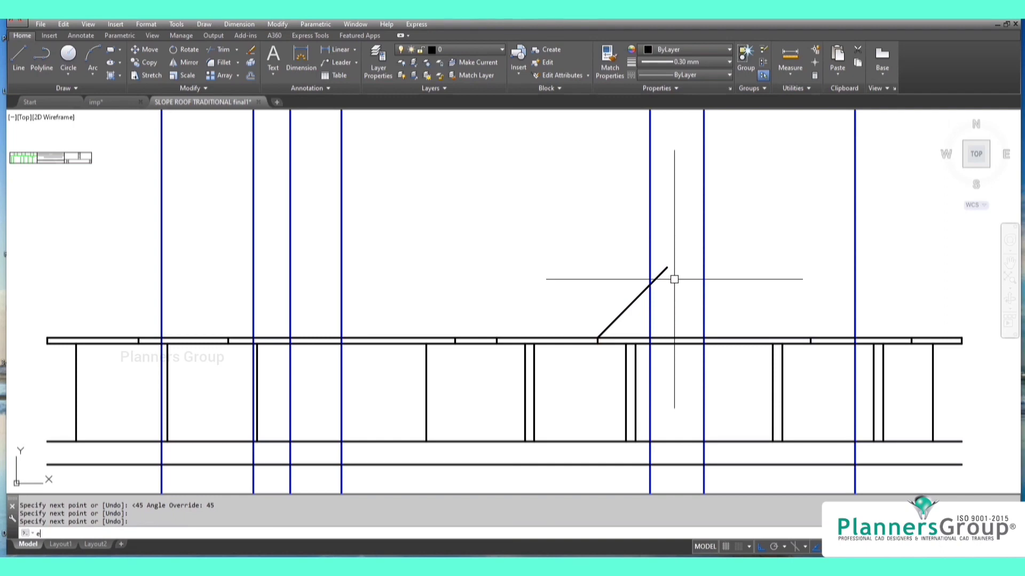
key(Return)
key(Return)
Extend the 45-degree slope line to the second blue line of the pair.
click(663, 270)
text(x)
key(Return)
key(Return)
click(663, 270)
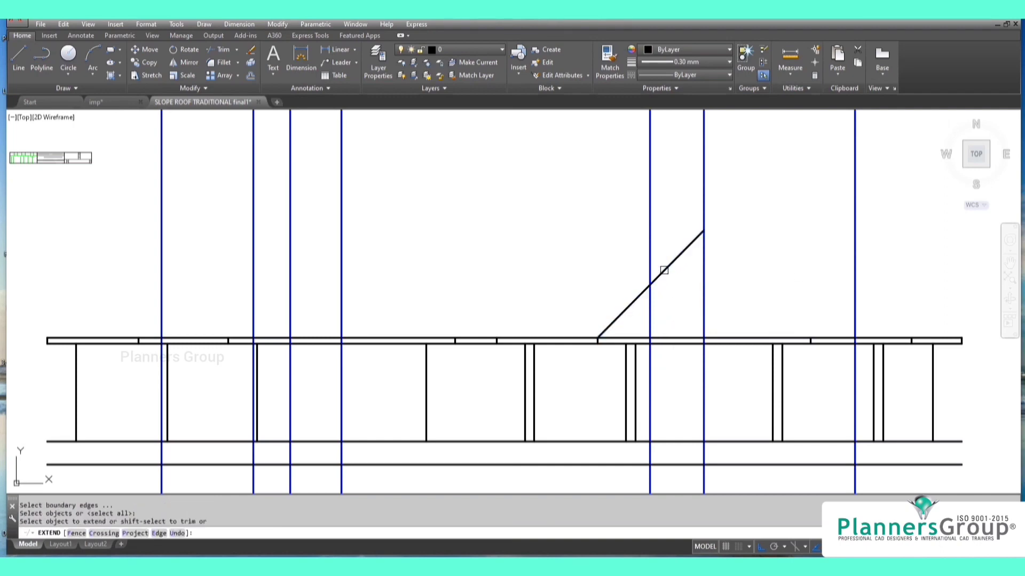
key(Return)
Mirror the slope line about the vertical blue ridge line through its upper end, keeping the original.
click(676, 289)
click(671, 249)
key(Return)
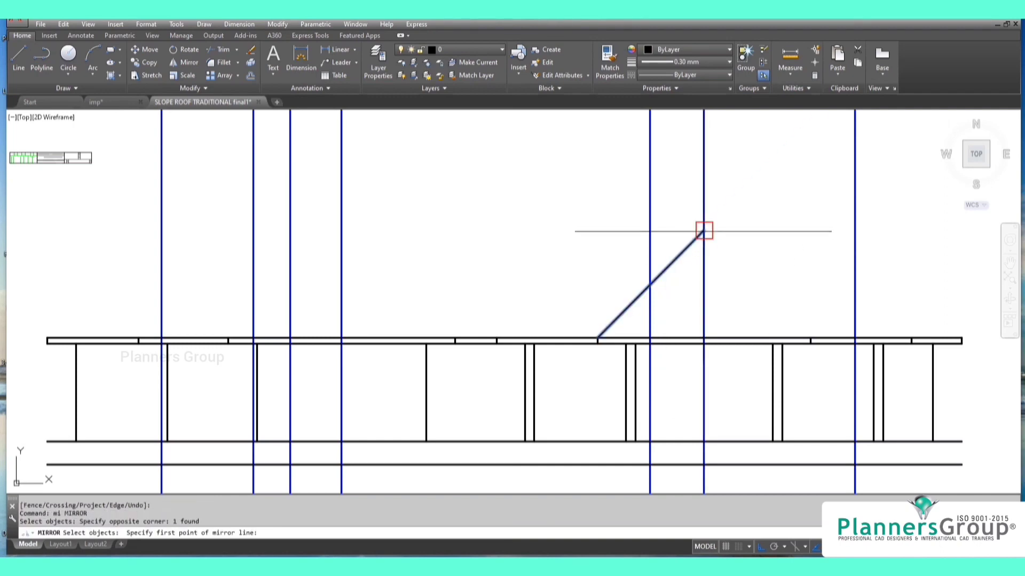
click(704, 231)
click(706, 255)
key(Return)
Copy the gable's left slope line from its lower end to the next slab mark on the left.
text(co)
key(Return)
click(619, 318)
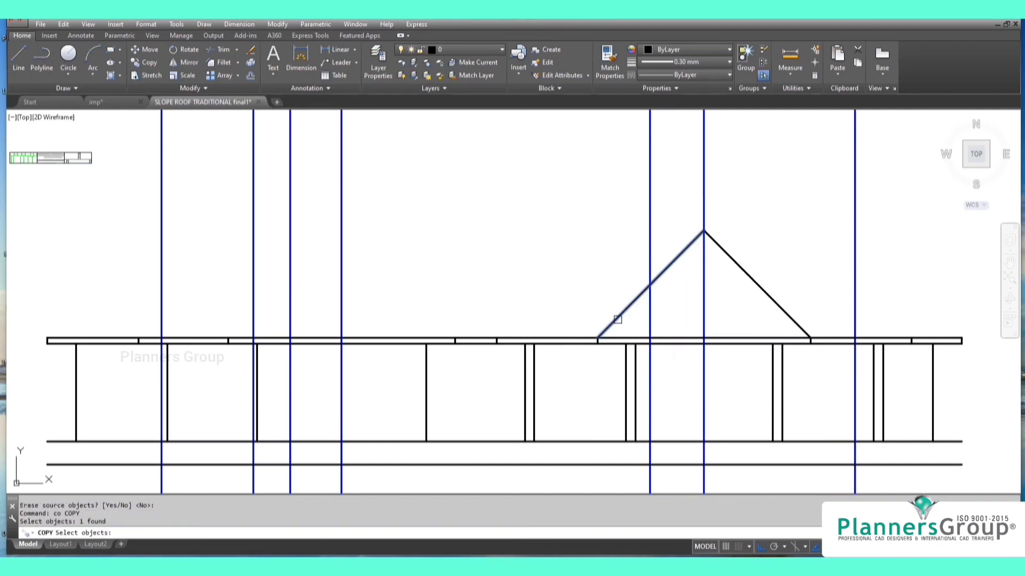
key(Return)
click(598, 339)
click(497, 338)
key(Return)
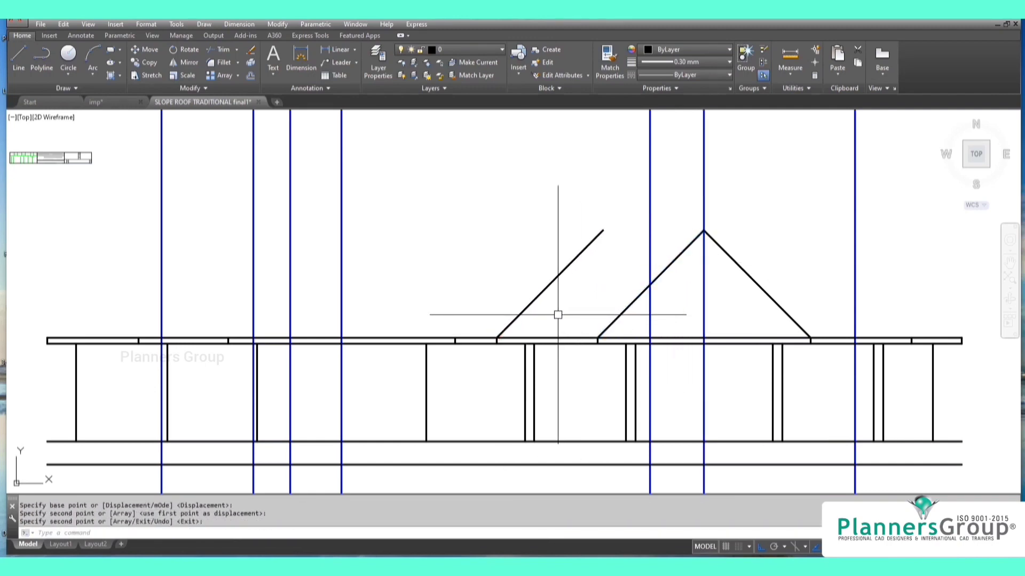
Extend the copied slope line up to the blue ridge line of the small gable.
text(ex)
key(Return)
click(703, 180)
key(Return)
click(613, 263)
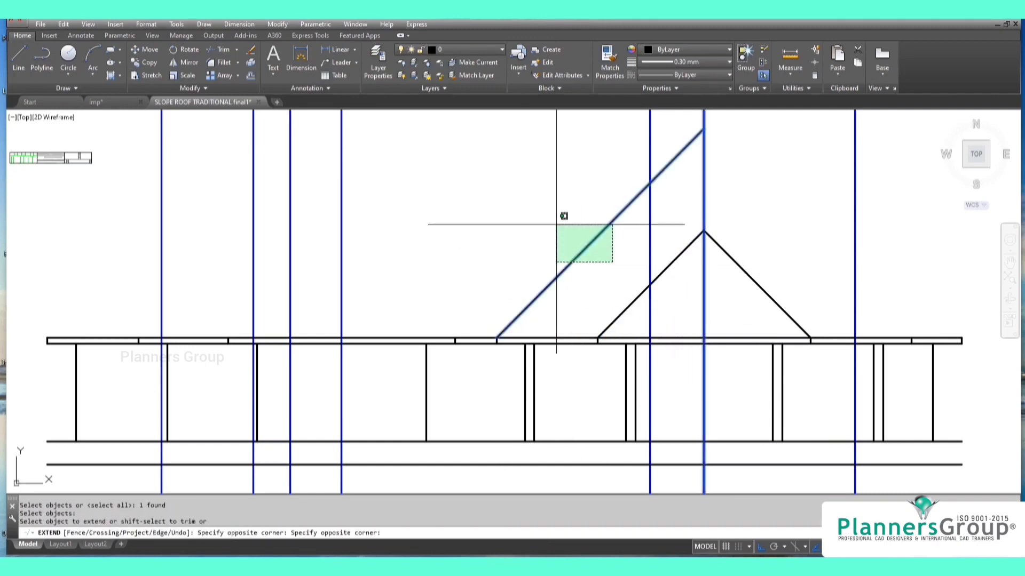
click(556, 225)
key(Return)
Mirror the long slope line about the blue ridge line to form the larger gable, keeping the original.
text(mi)
key(Return)
click(681, 151)
key(Return)
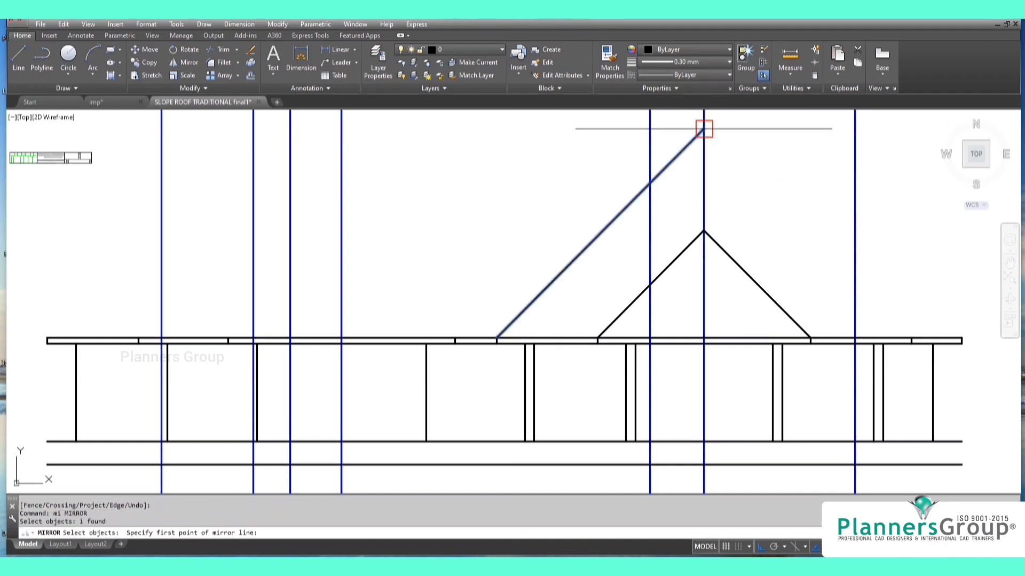
click(704, 128)
click(707, 165)
key(Return)
Copy the larger gable's right slope line from its lower end to the right end of the slab.
text(co)
key(Return)
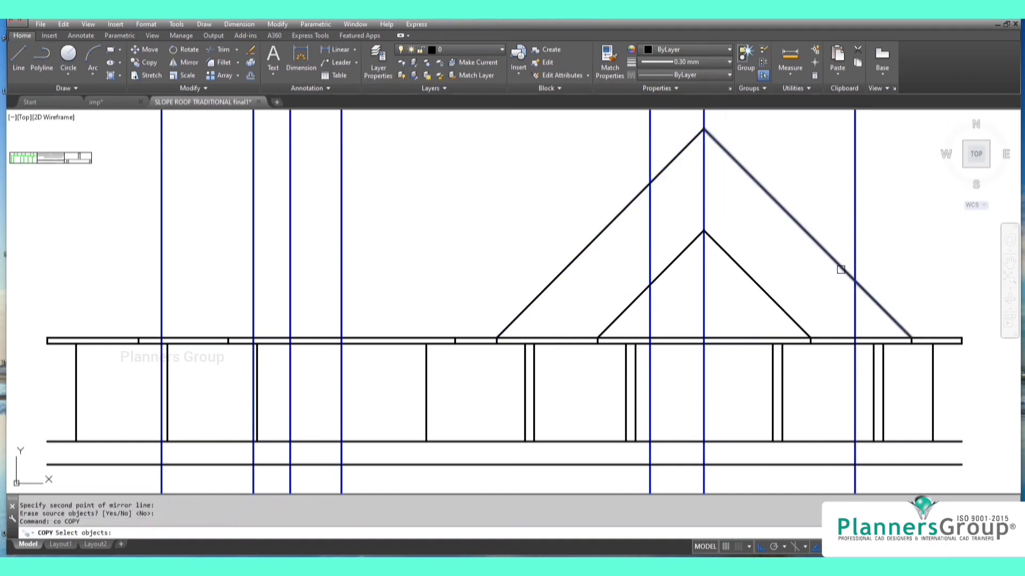
key(Return)
click(911, 340)
click(962, 340)
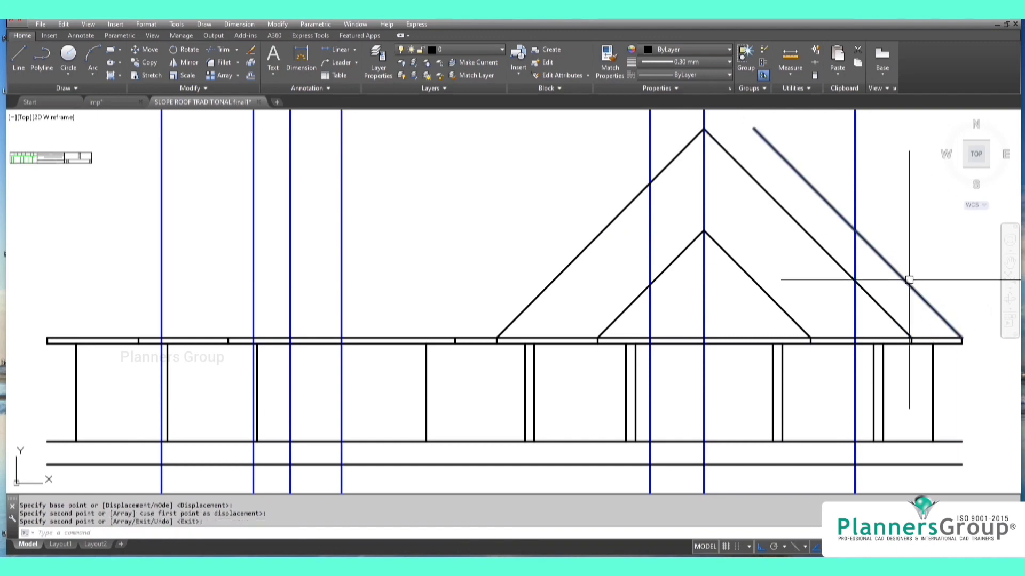
Trim the upper part of the copied slope line at the slab's right end back to the blue line it crosses.
key(Return)
text(tr)
key(Return)
click(847, 220)
key(Return)
Draw a horizontal ridge line from the top of the rightmost slope and extend it to the larger gable's right slope.
text(l)
key(Return)
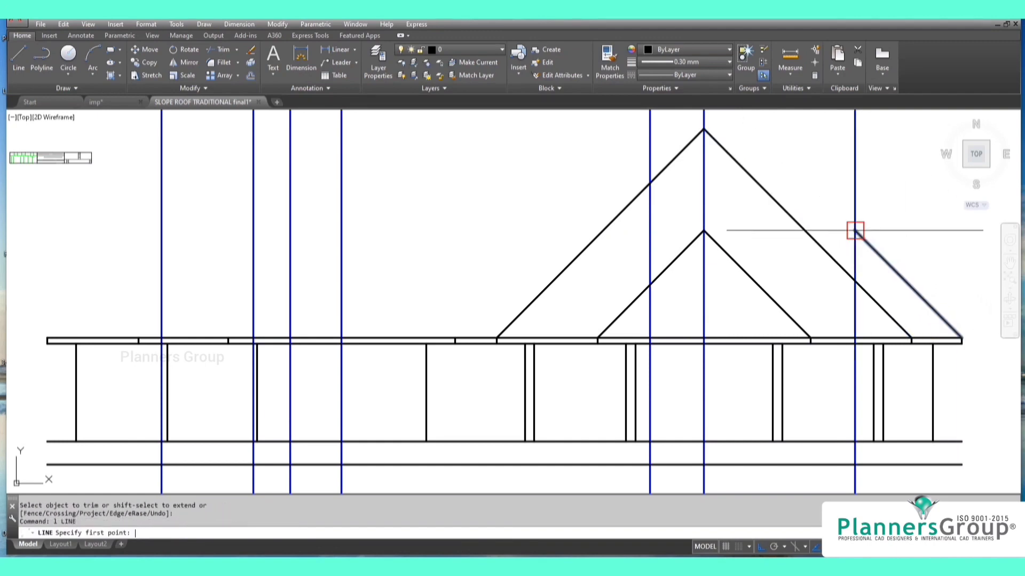
click(854, 231)
click(840, 232)
key(Return)
text(ex)
key(Return)
key(Return)
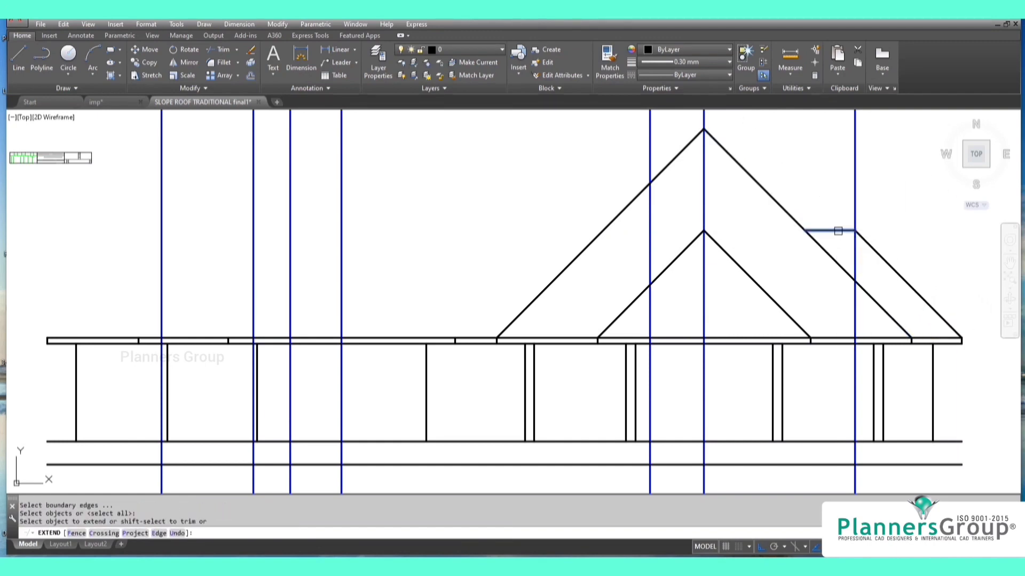
click(838, 230)
key(Return)
Erase the three blue projection lines crossing the right-hand gables.
click(870, 127)
click(636, 119)
key(Return)
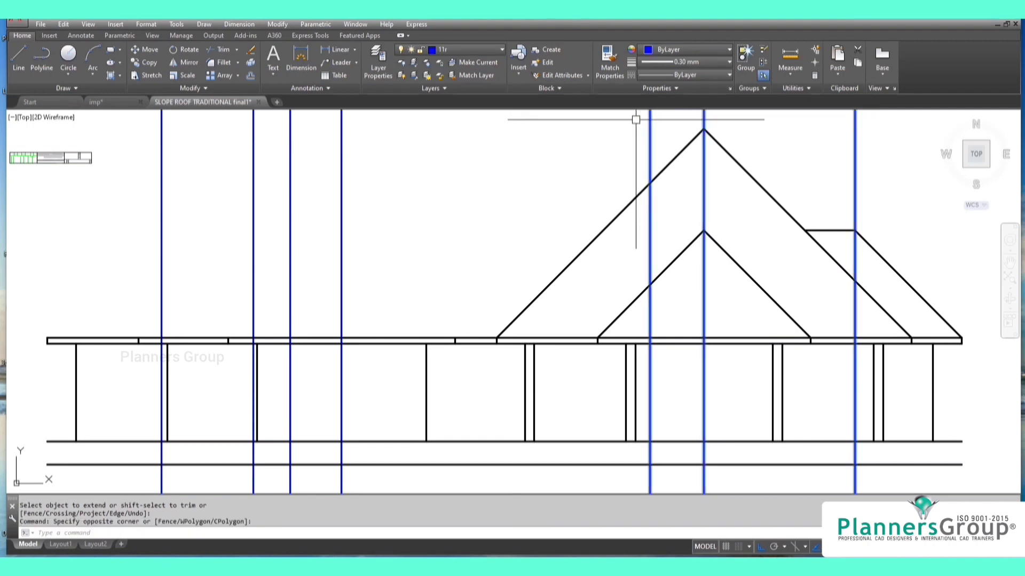
text(e)
key(Return)
Copy the larger gable's left slope line from its lower end to the slab's left end and the next two slab marks.
text(co)
key(Return)
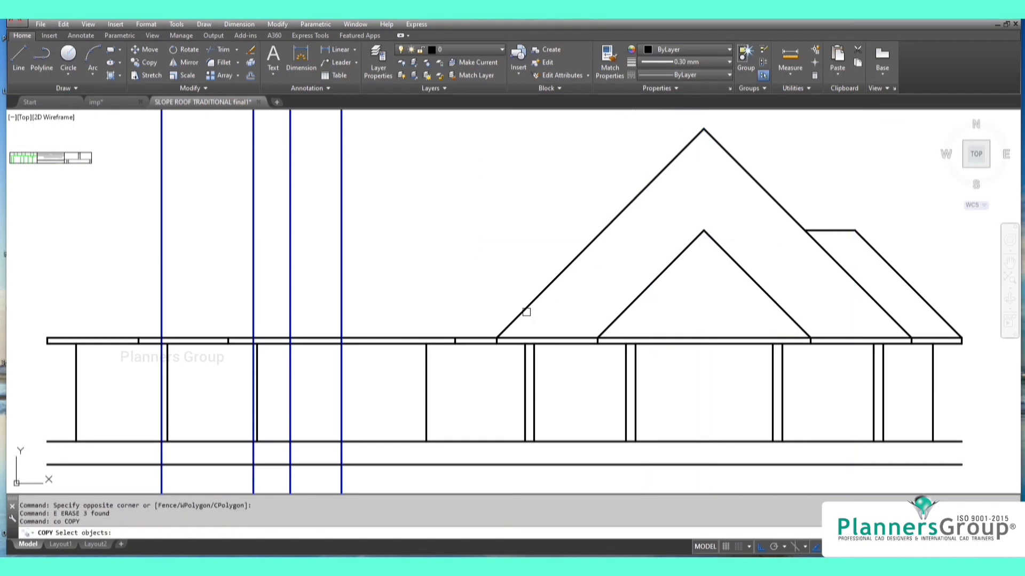
click(504, 331)
key(Return)
click(498, 338)
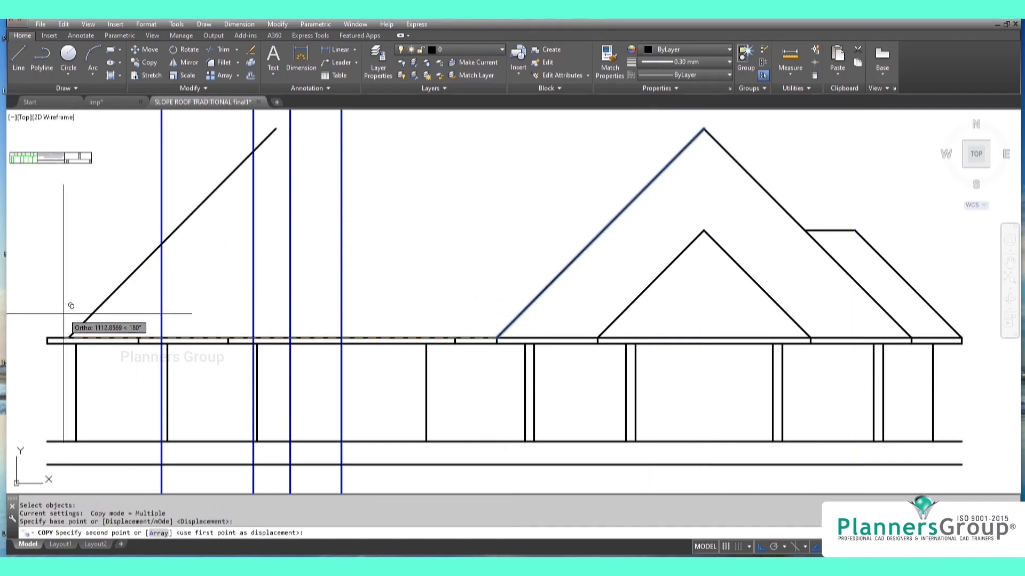
click(47, 339)
click(138, 339)
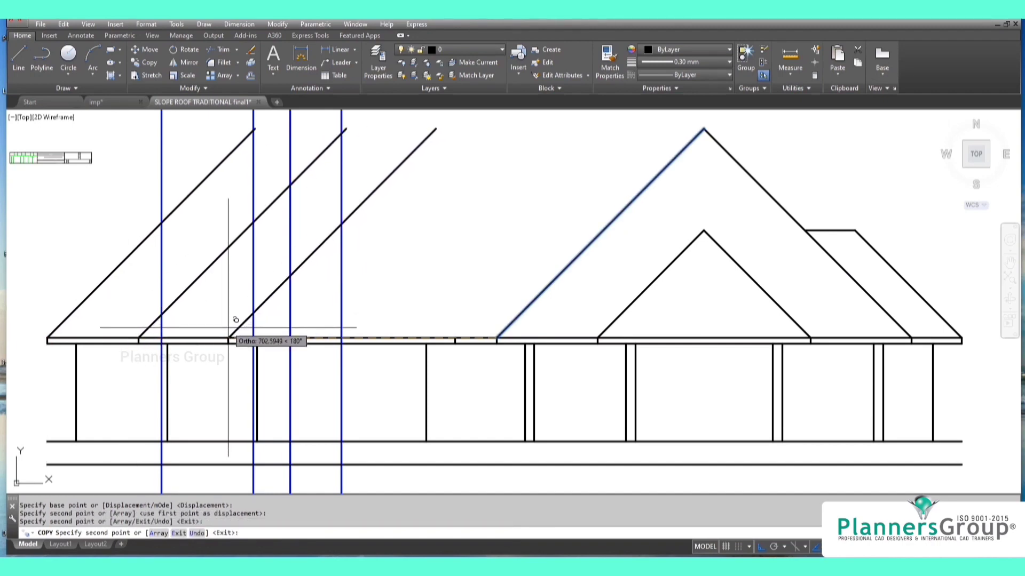
click(228, 338)
key(Return)
text(tr)
key(Return)
key(Escape)
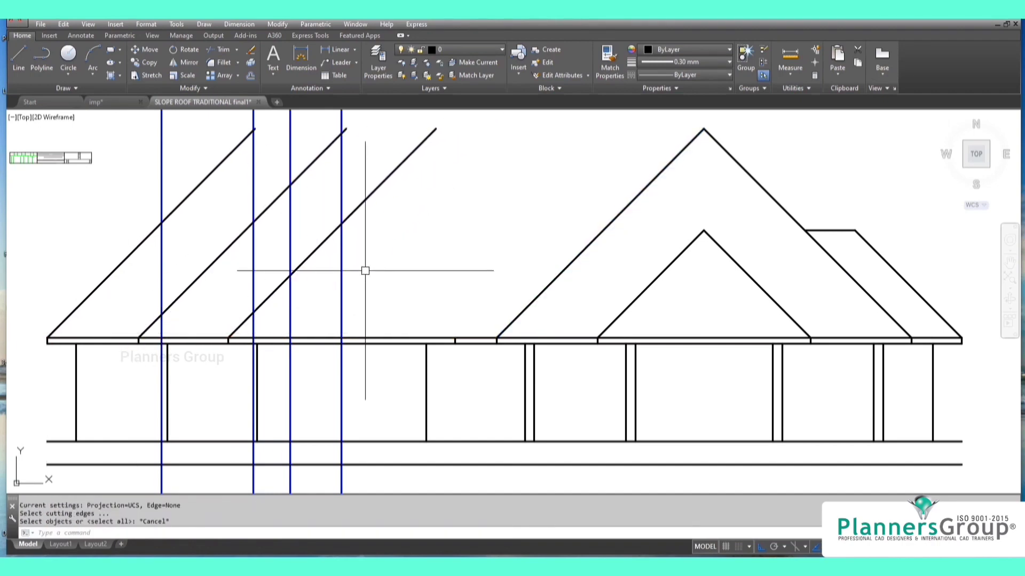
text(r)
key(Return)
click(367, 281)
click(319, 268)
key(Escape)
Trim the third copied slope line where it passes the rightmost blue projection line.
text(tr)
key(Return)
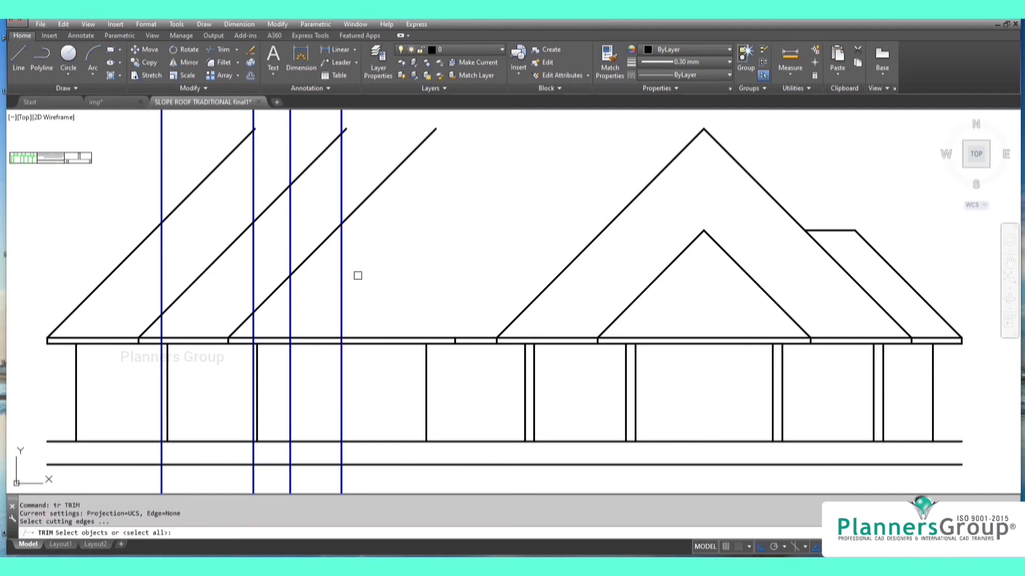
click(357, 275)
click(325, 264)
key(Return)
click(350, 213)
key(Return)
Mirror the trimmed third slope about the rightmost blue line to form the left gable, keeping the original.
text(mi)
key(Return)
click(336, 263)
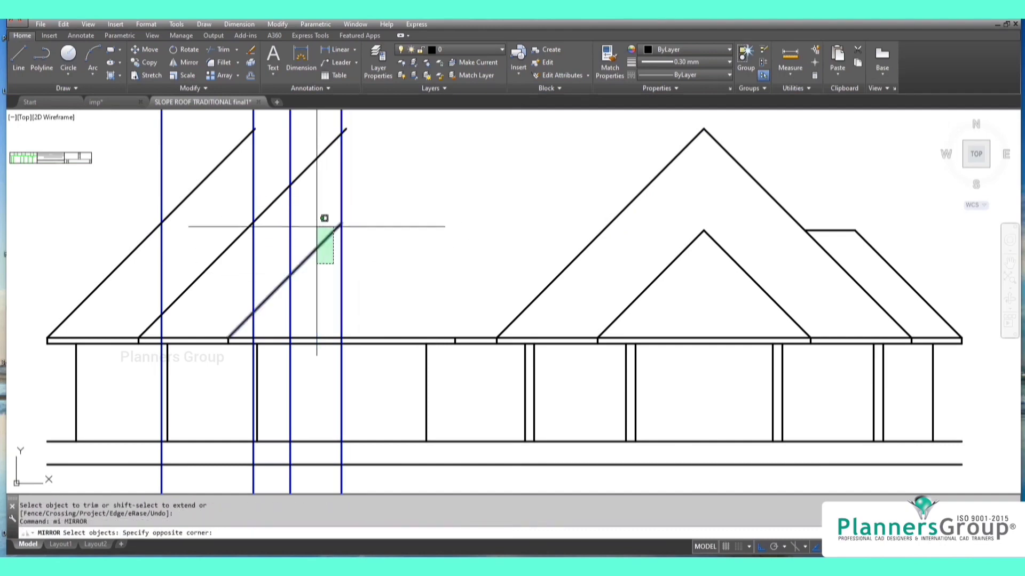
click(320, 222)
key(Return)
click(341, 224)
click(349, 257)
key(Return)
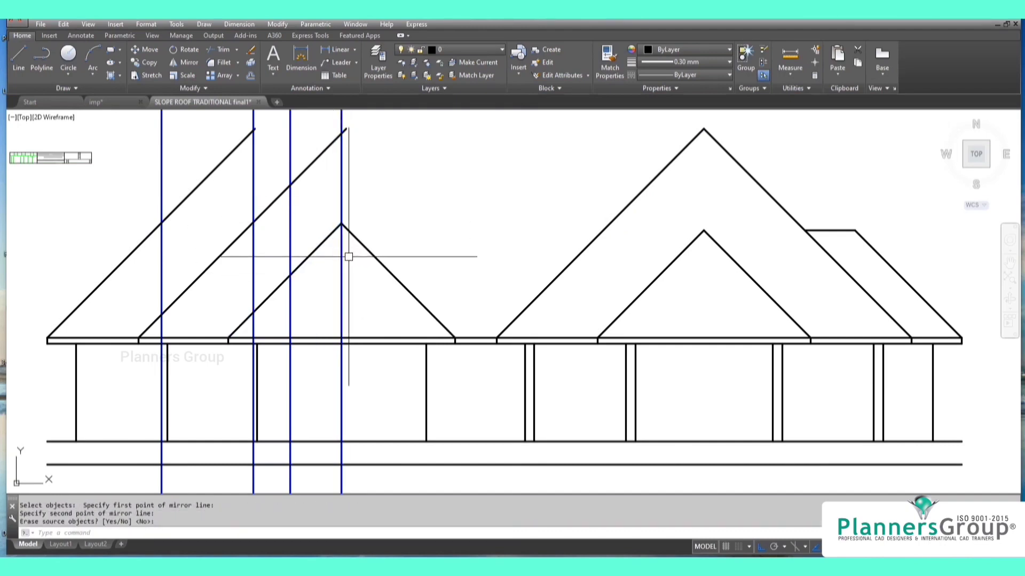
Trim the leftmost slope line where it passes the leftmost blue projection line.
text(tr)
key(Return)
click(163, 233)
key(Return)
click(176, 220)
click(180, 198)
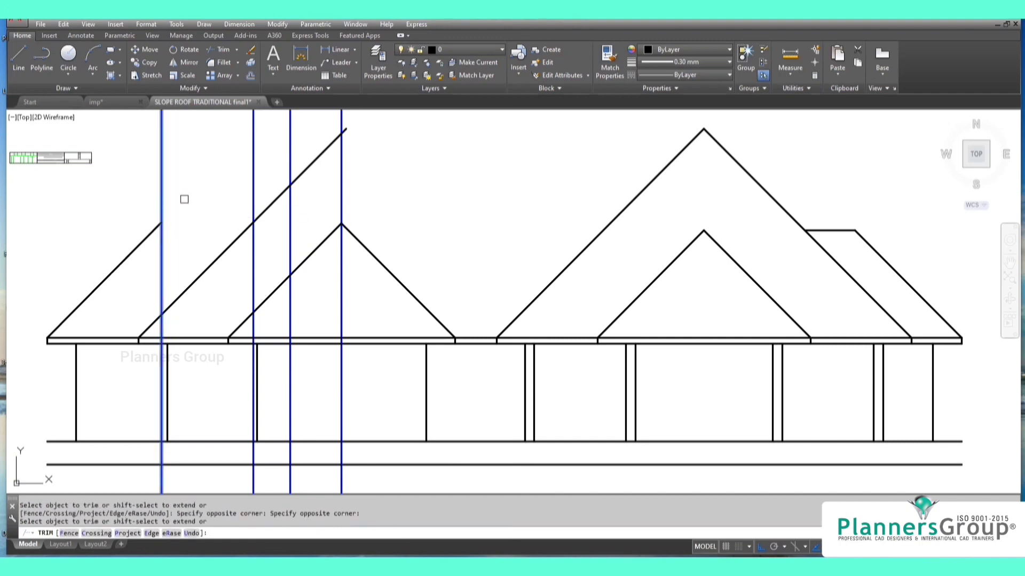
key(Return)
Trim the middle copied slope line where it passes the third blue projection line from the left.
key(Return)
click(291, 210)
key(Return)
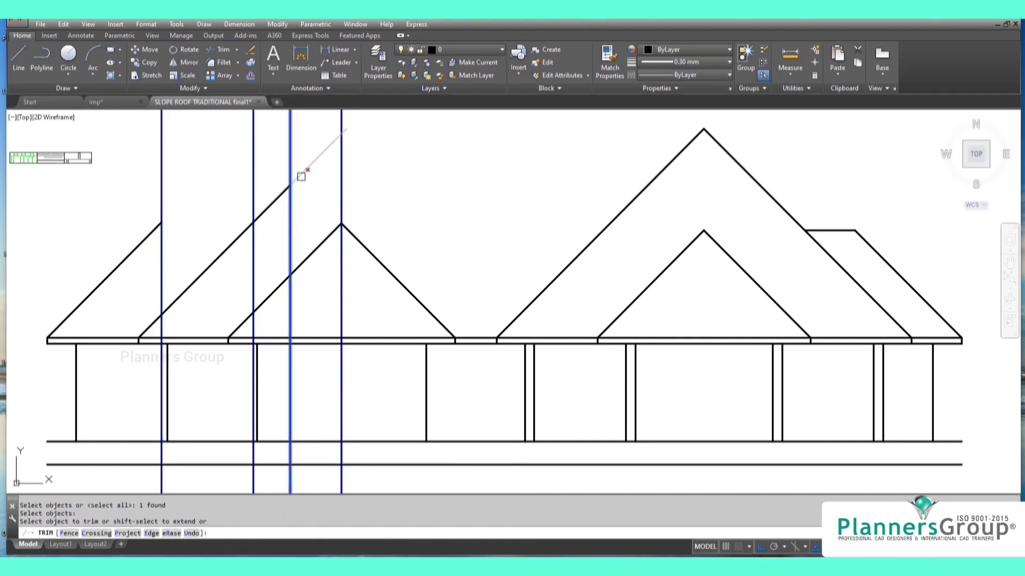
click(301, 176)
key(Return)
Draw a horizontal main ridge line from the top of the middle slope and extend it to the larger gable's left slope.
text(l)
key(Return)
click(290, 185)
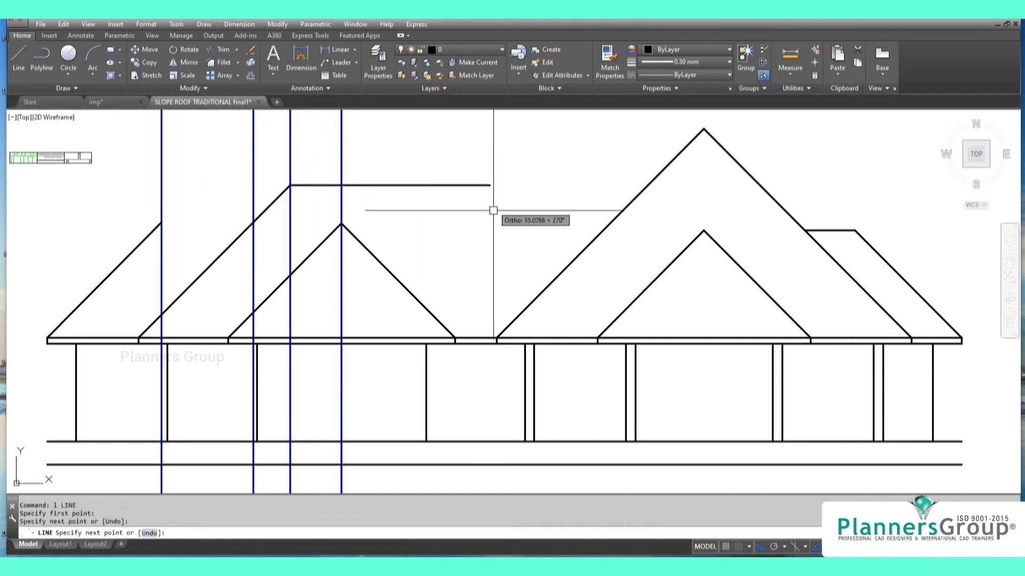
key(Return)
text(ex)
key(Return)
key(Return)
click(490, 202)
click(485, 177)
key(Return)
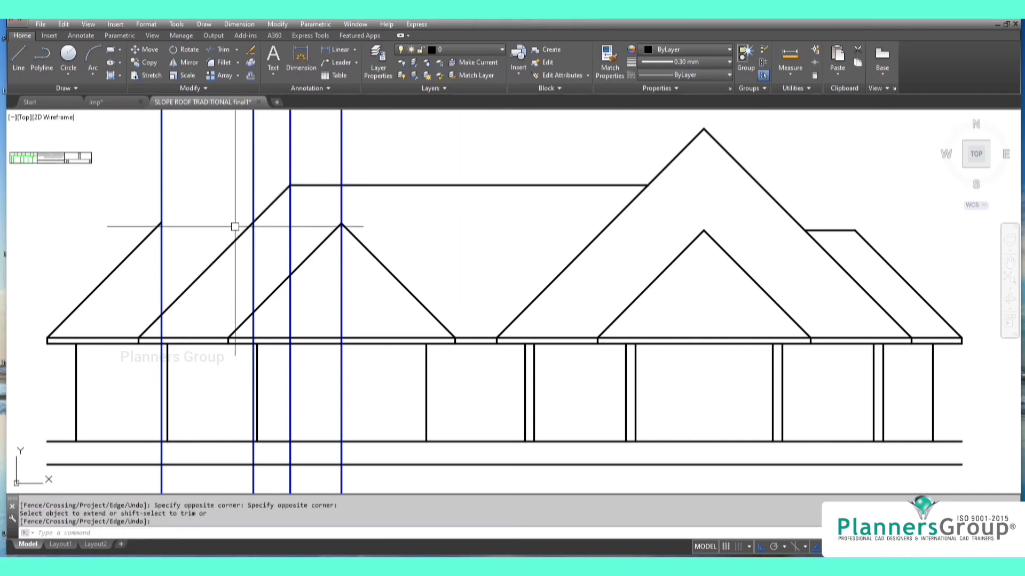
Draw a horizontal ridge line from the top of the leftmost slope to the middle slope line.
text(l)
key(Return)
click(162, 222)
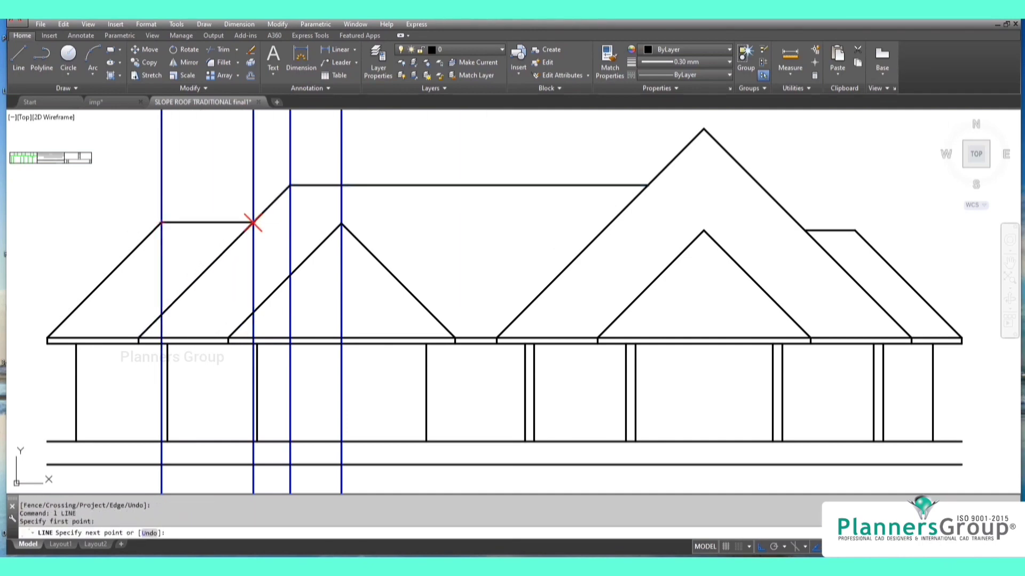
click(253, 222)
key(Return)
Erase the four remaining blue projection lines crossing the left side of the roof.
click(376, 155)
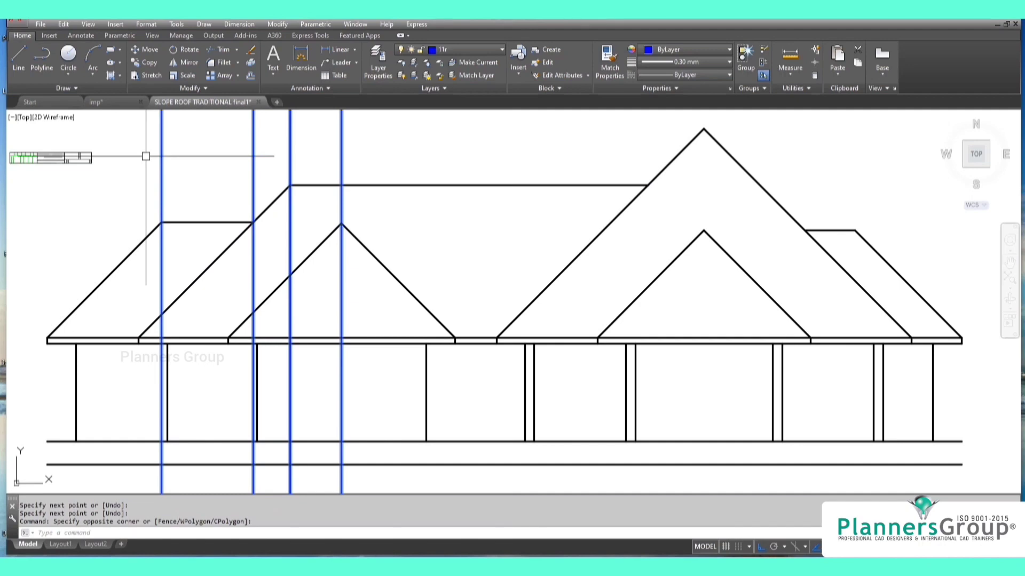
text(e)
key(Return)
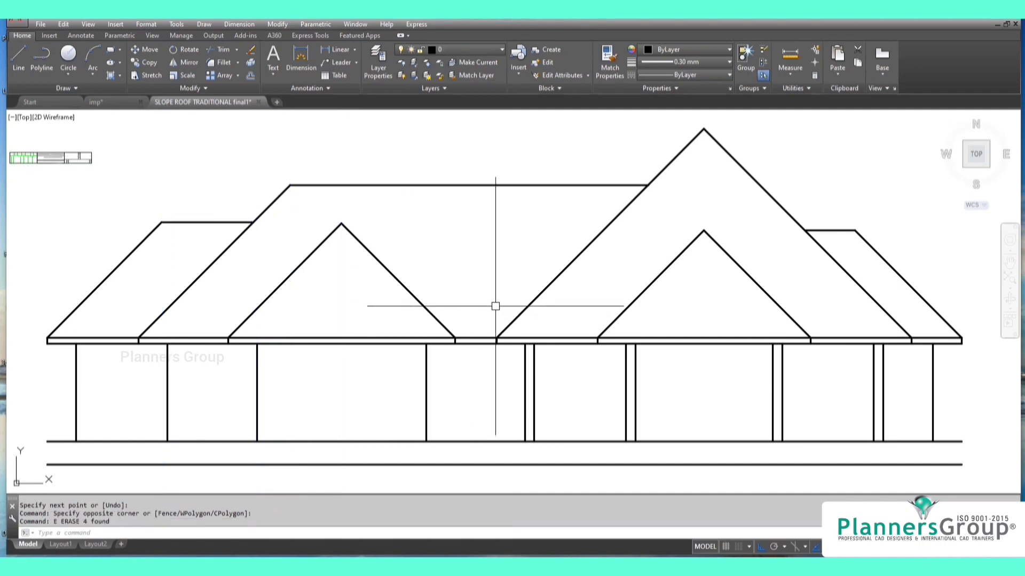
Copy the small right-hand gable's left slope line down from the slab's upper edge to its lower edge.
text(co)
key(Return)
click(630, 305)
key(Return)
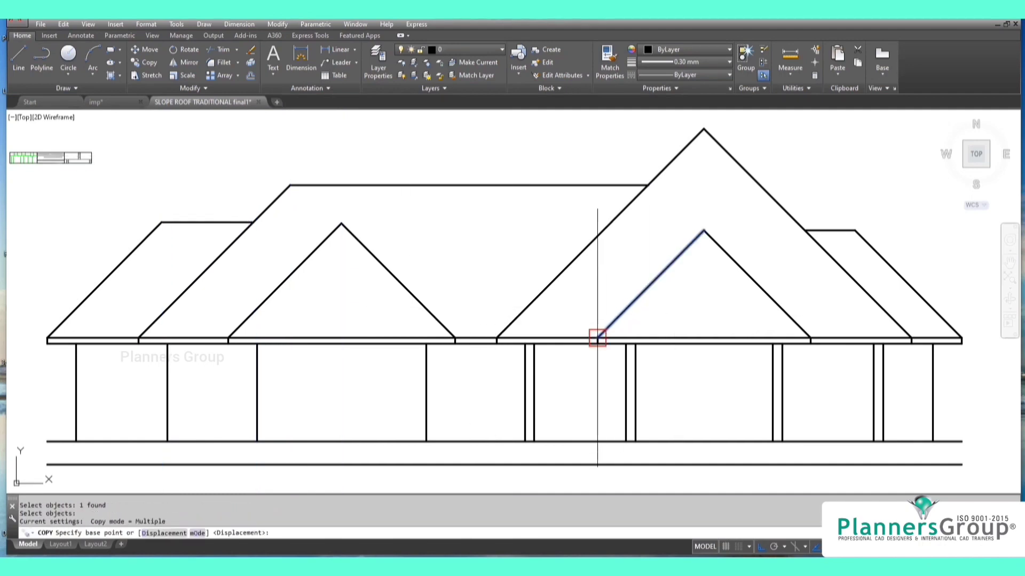
click(597, 338)
click(597, 343)
key(Return)
Mirror the copied inner slope about the small gable's vertical centre axis, keeping the original.
text(m)
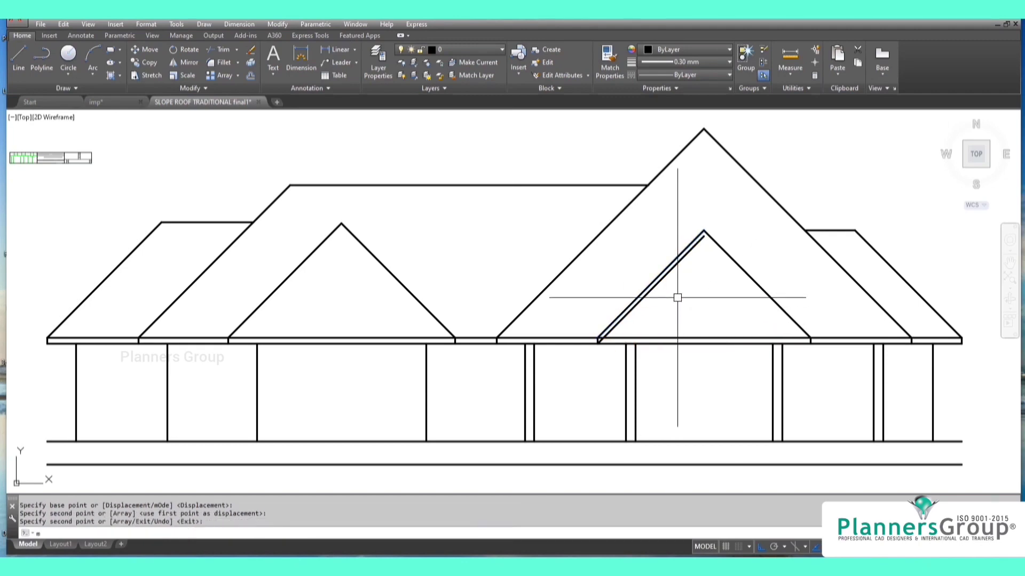
text(i)
key(Return)
click(668, 273)
key(Return)
click(703, 231)
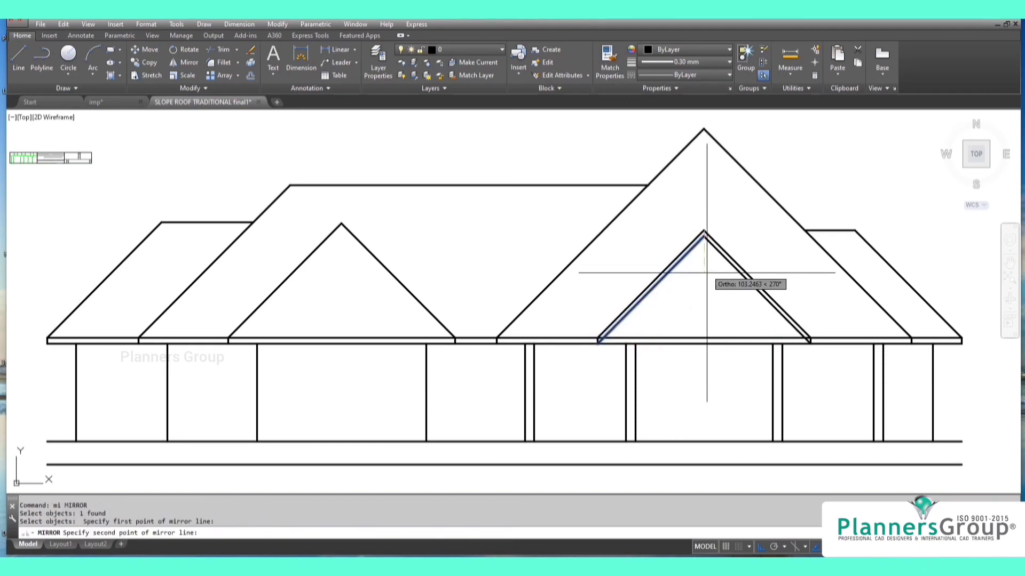
click(706, 298)
key(Return)
Trim away both slab lines inside the small right-hand gable, using the short slab marks at its ends as cutting edges.
text(tr)
key(Return)
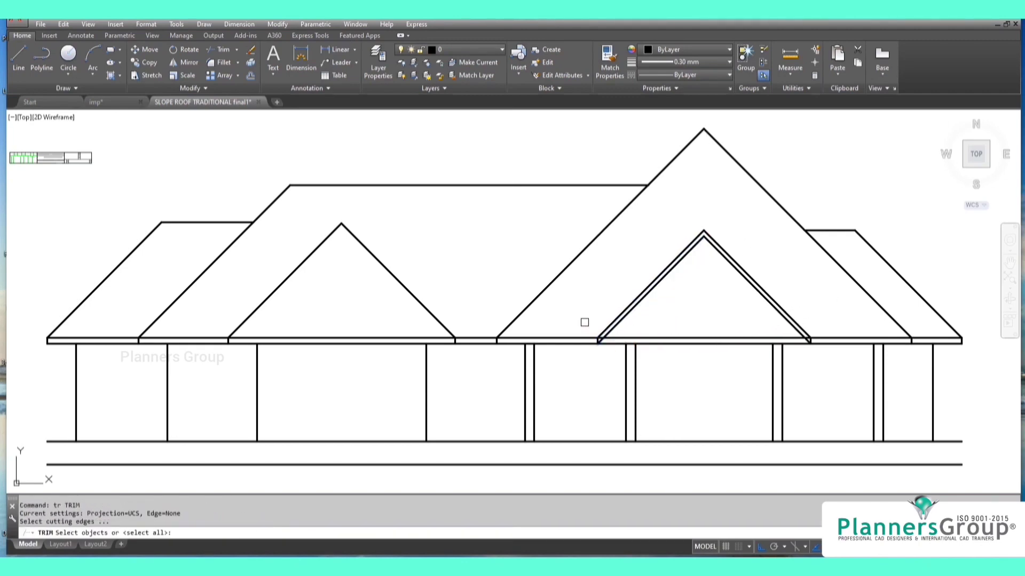
drag(584, 322, 634, 358)
click(797, 312)
click(819, 366)
key(Return)
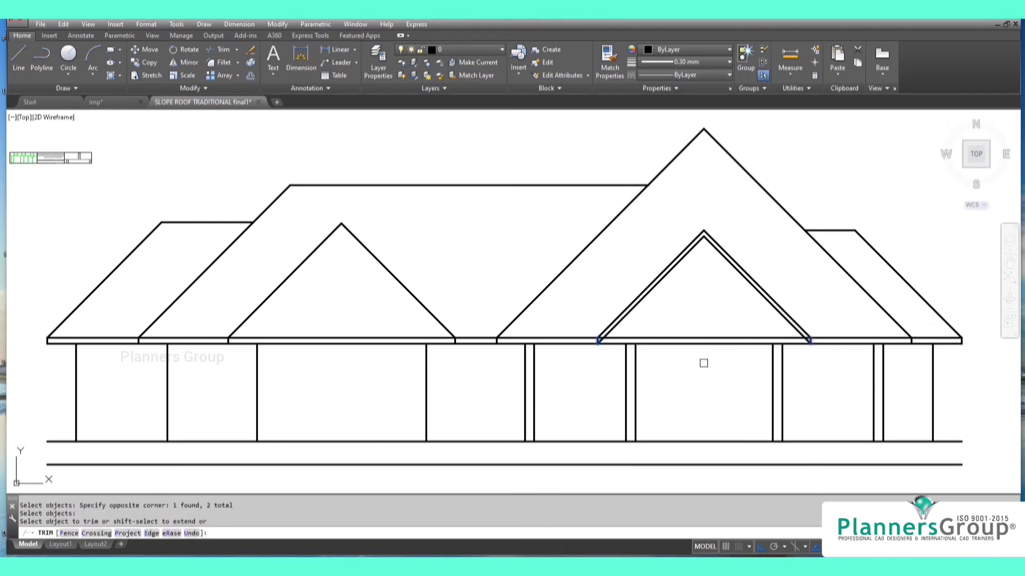
click(703, 361)
click(685, 326)
key(Return)
Extend the two outer wall lines beneath the small right-hand gable up to its inner slope lines.
text(ex)
key(Return)
key(Return)
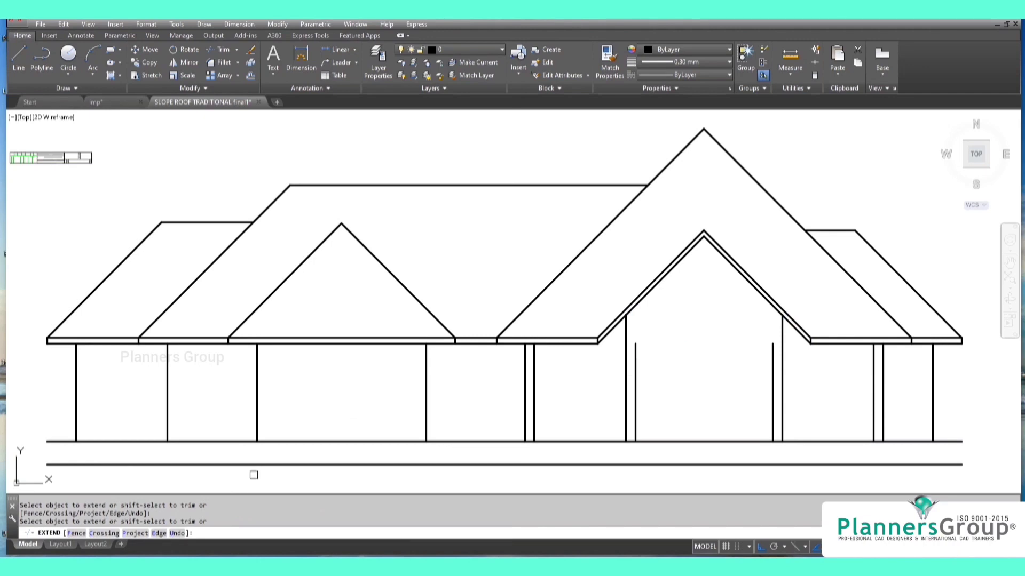
key(Return)
Draw the left plinth edge from the leftmost wall's base, 10 units outward and down to the ground line.
text(l)
key(Return)
click(75, 443)
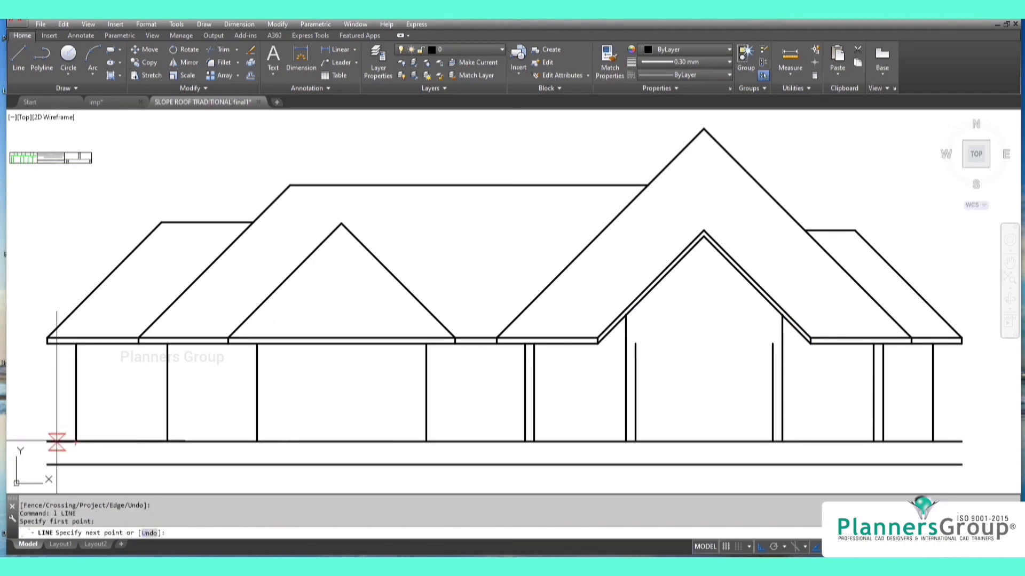
text(10)
key(Return)
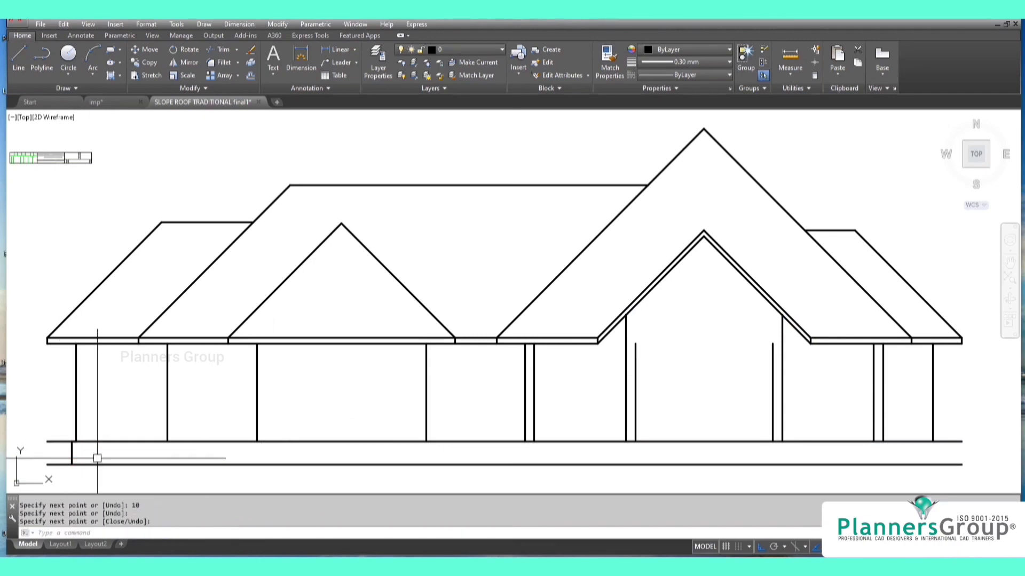
key(Return)
Copy the left plinth edge to the bases of the next two walls.
text(cco)
key(Return)
click(65, 431)
click(94, 475)
text(c)
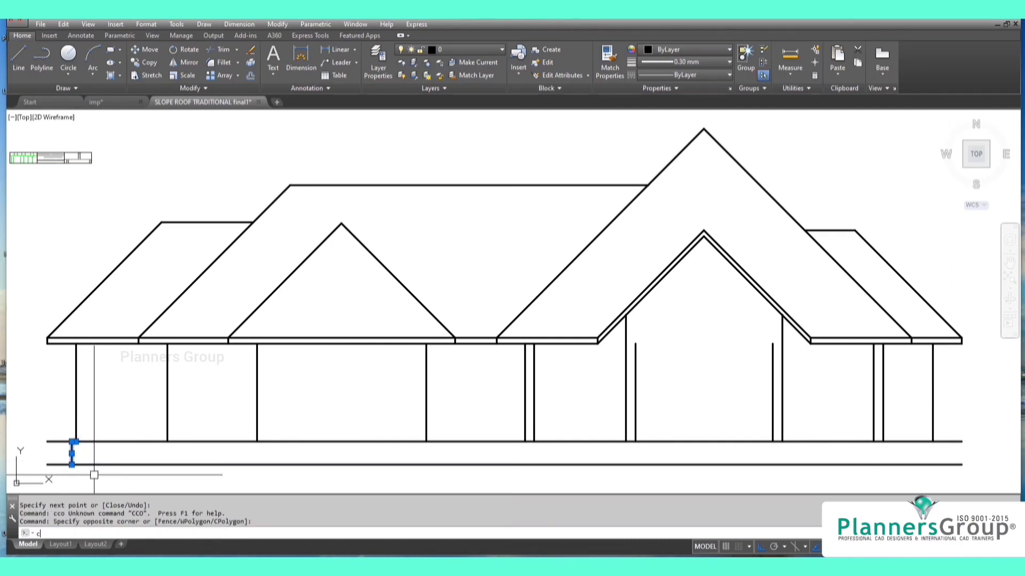
text(o)
key(Return)
click(72, 442)
click(163, 442)
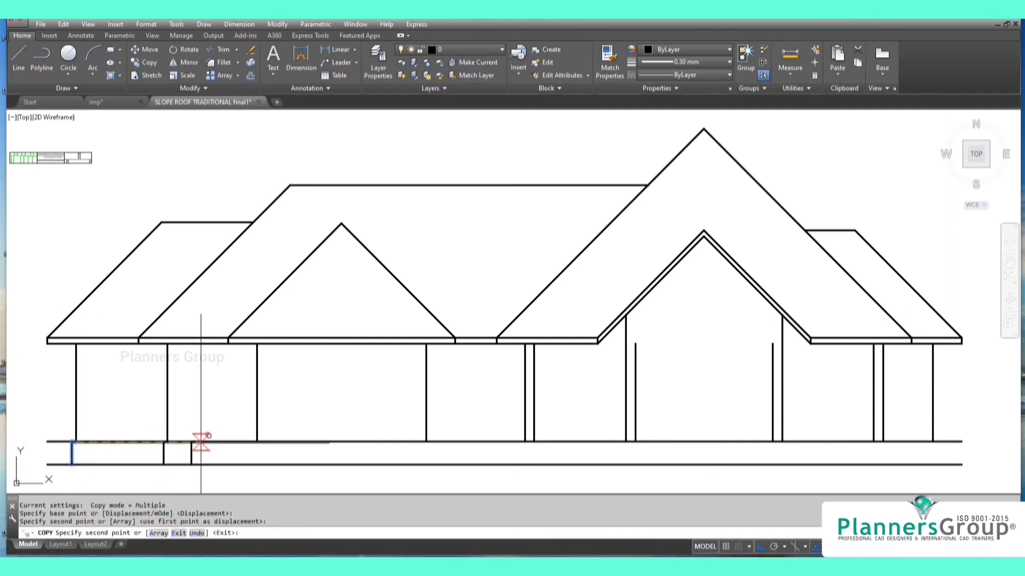
click(252, 441)
key(Return)
Trim the plinth's top line where it overhangs the left plinth edge.
text(tr)
key(Return)
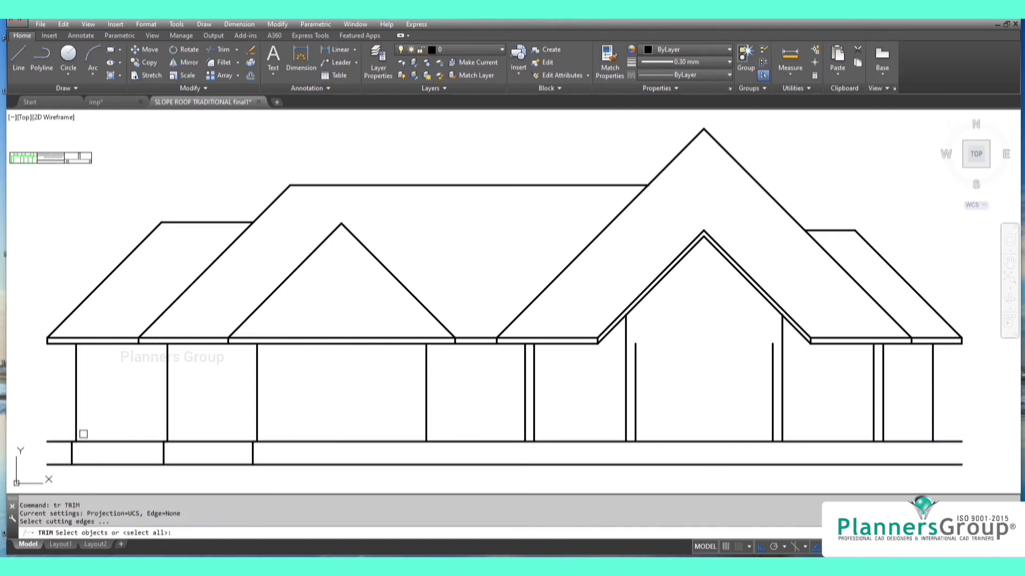
key(Return)
Mirror the left plinth edge about a vertical axis through the ground line's midpoint, keeping the original.
text(mi)
key(Return)
click(56, 428)
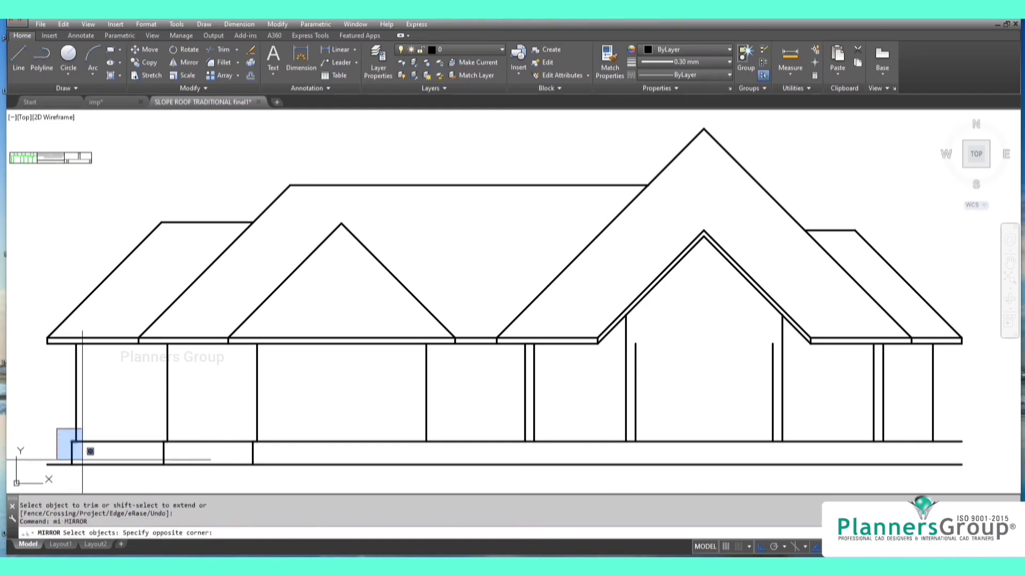
click(96, 472)
key(Return)
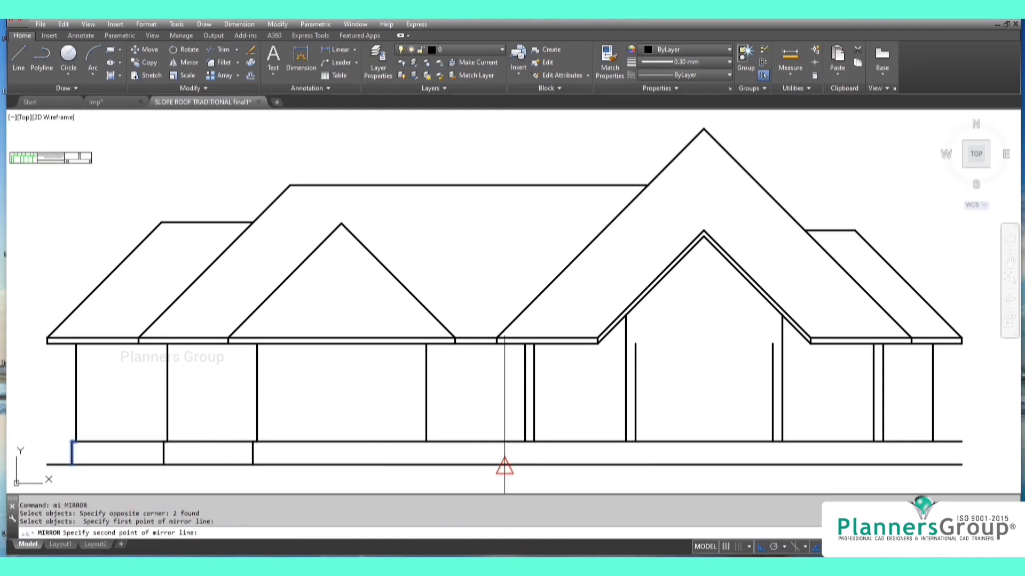
click(500, 464)
click(500, 451)
key(Return)
Trim the plinth's top line where it overhangs the right plinth edge.
text(tr)
key(Return)
key(Return)
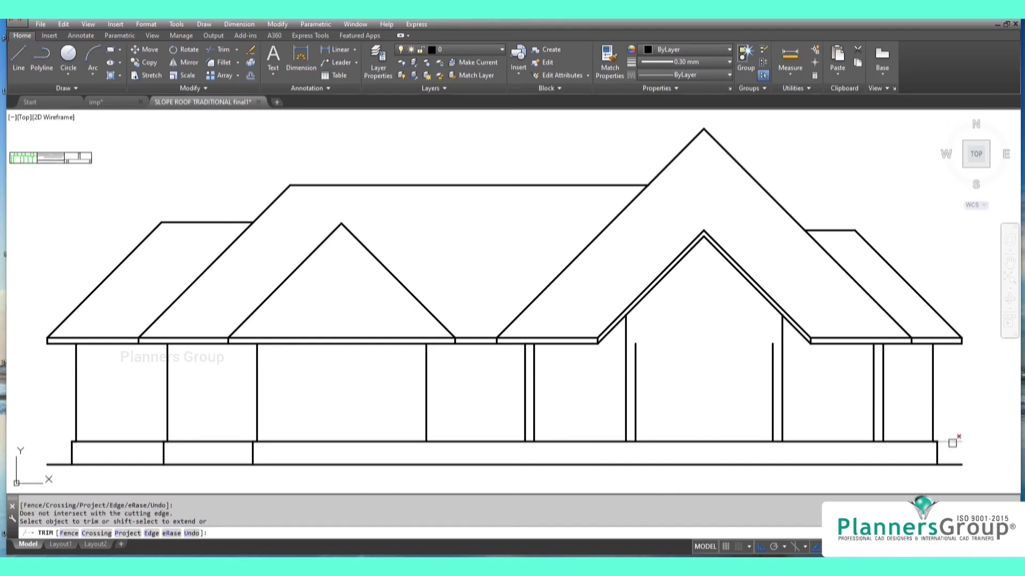
click(950, 442)
Copy the right plinth edge to the base of the rightmost column and the base of the left gable's right wall.
text(co)
key(Return)
click(915, 427)
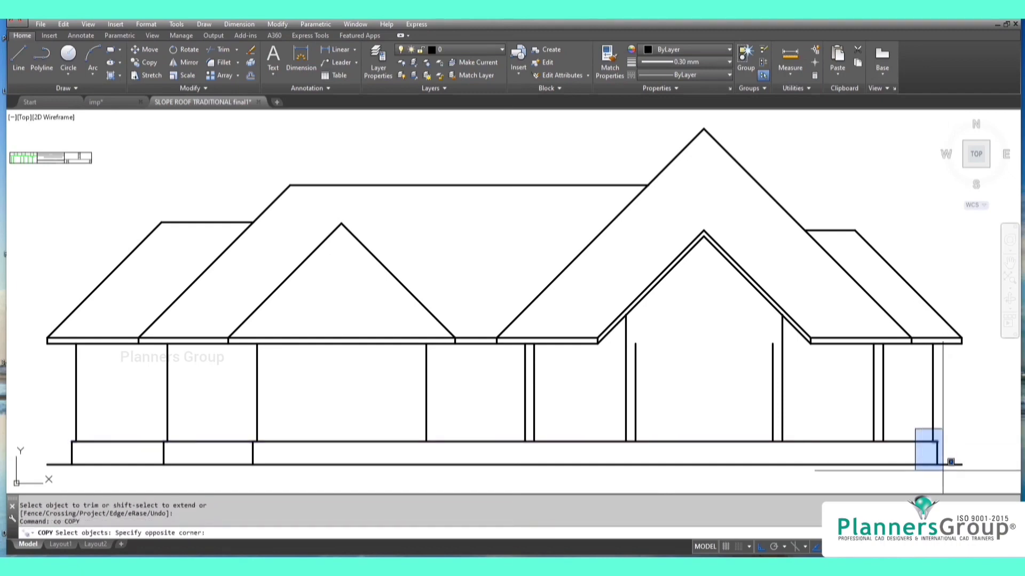
click(941, 468)
key(Return)
click(933, 442)
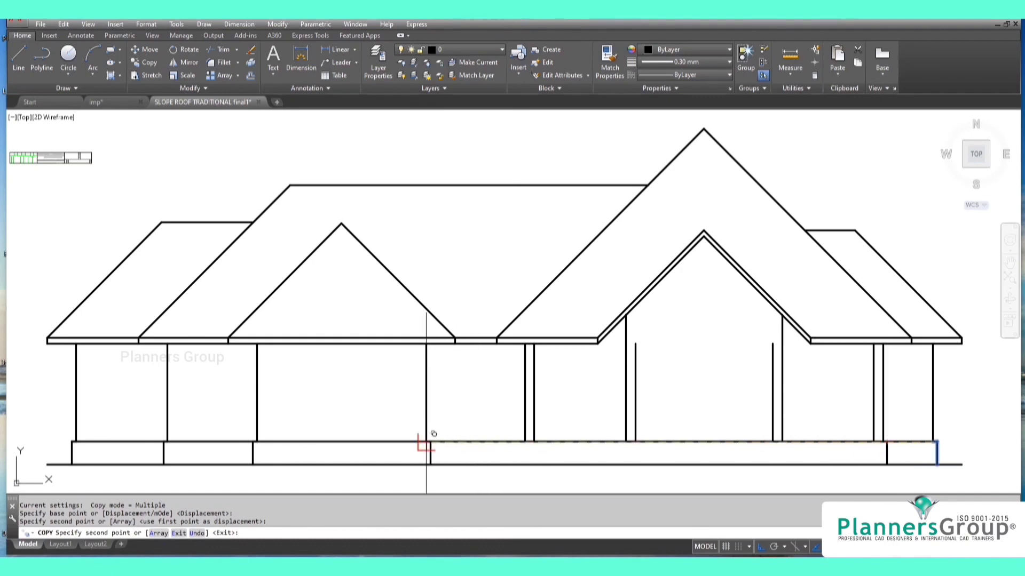
click(426, 442)
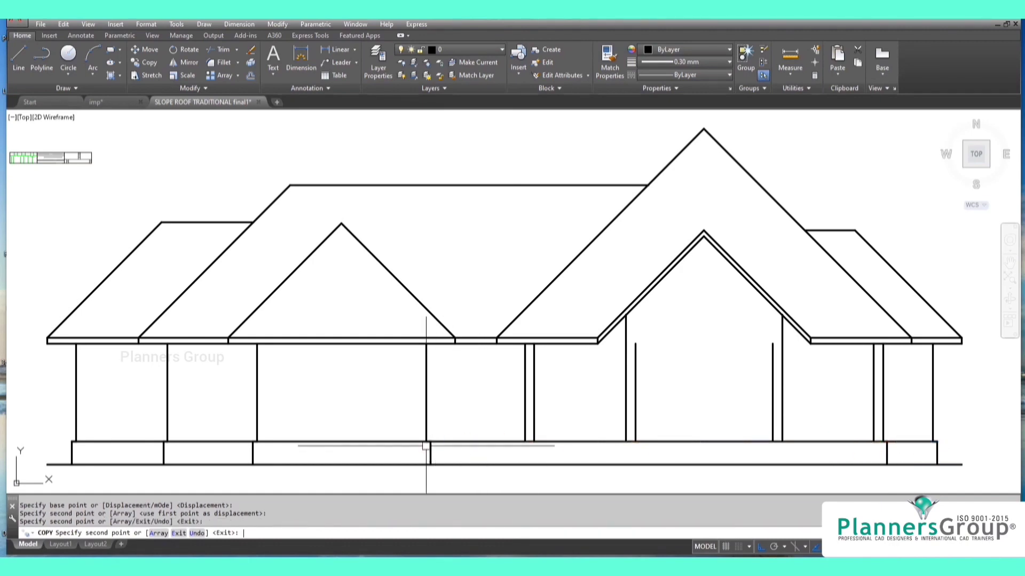
key(Return)
Copy the second plinth edge from the left to the base of the porch's leftmost column.
key(Return)
click(142, 433)
click(175, 479)
key(Return)
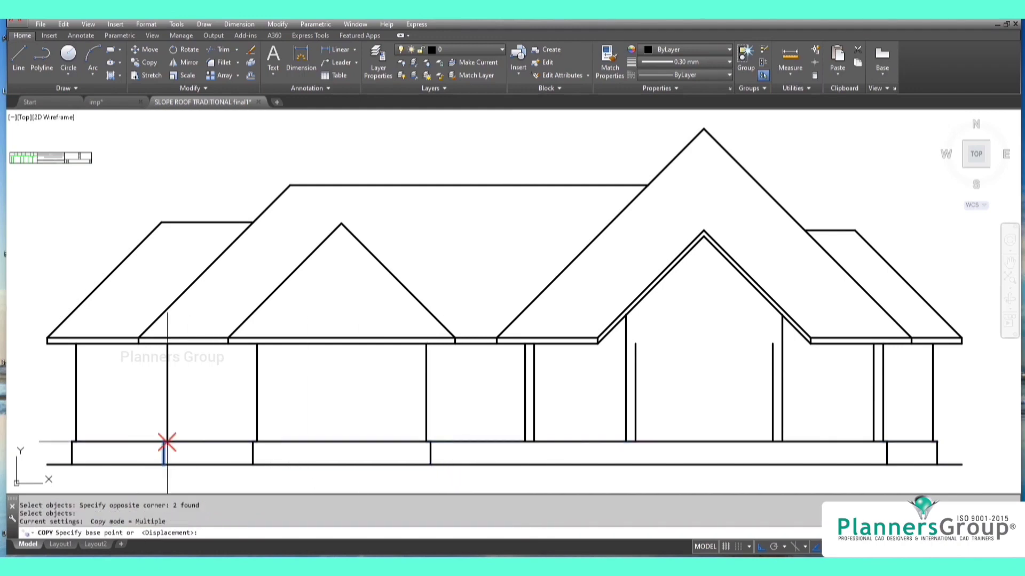
click(164, 442)
click(525, 442)
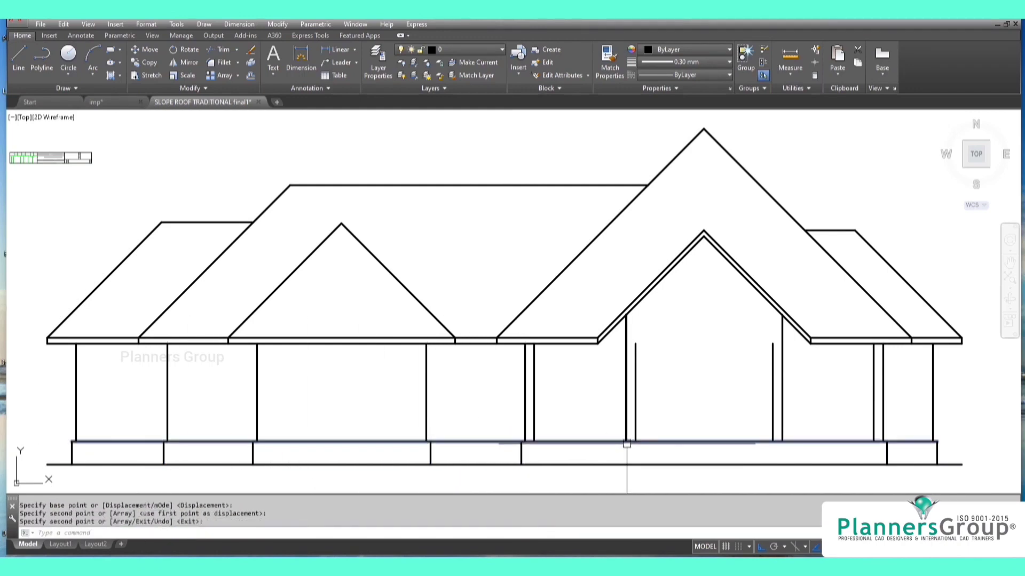
key(Return)
Offset the plinth's top line 210 units upward to create the porch beam line.
text(o)
key(Return)
text(21)
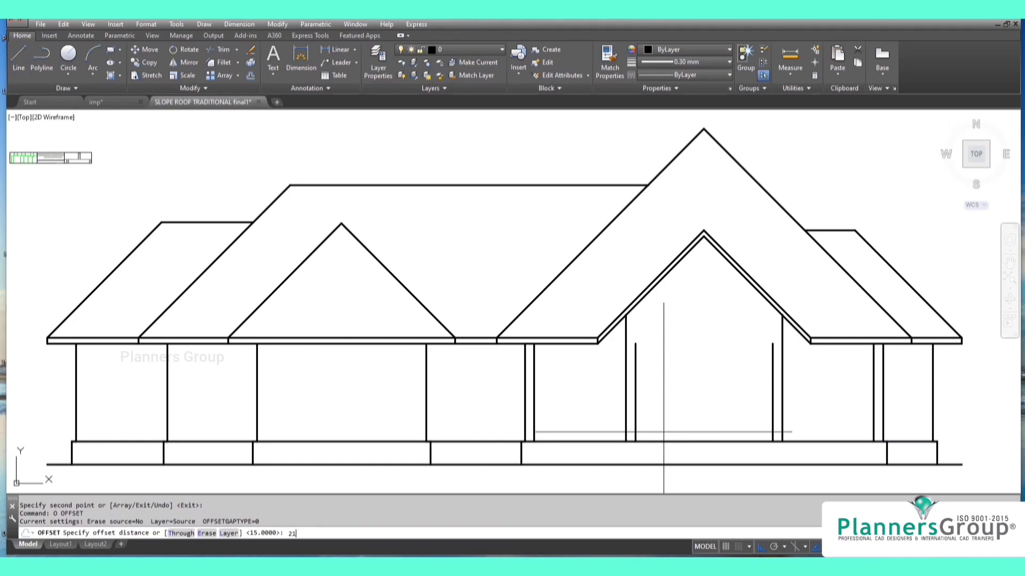
text(0)
key(Return)
click(601, 442)
click(591, 402)
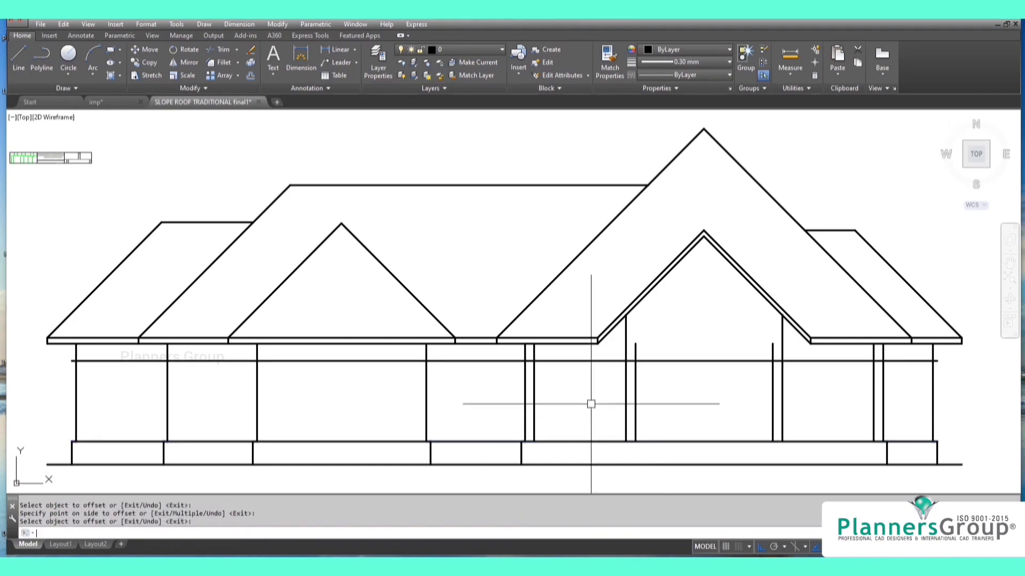
key(Return)
Trim the beam line where it passes between the edges of the porch columns.
text(tr)
key(Return)
key(Return)
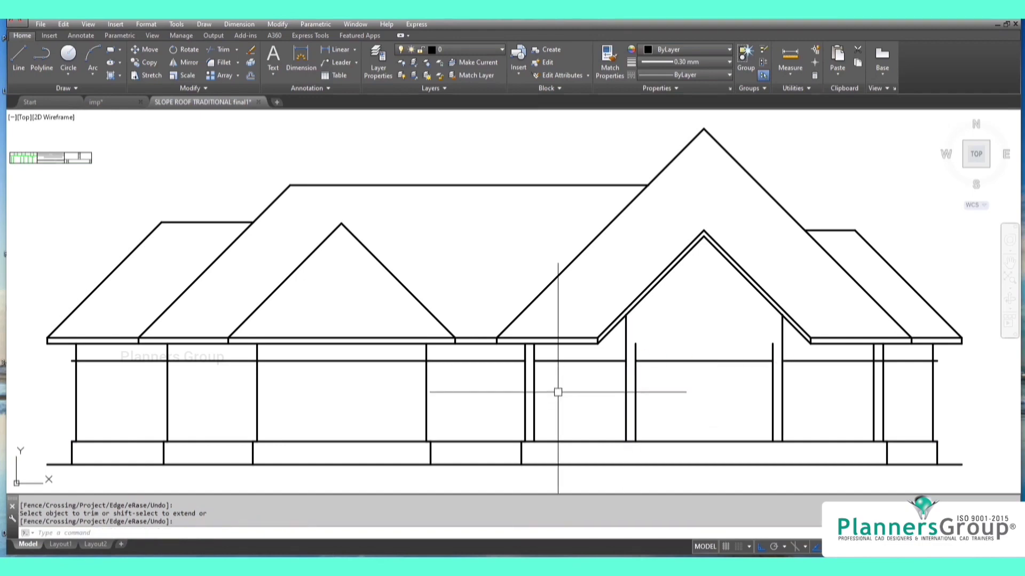
Fillet the beam line to the inner edges of the porch's first and second columns with zero radius.
text(f)
key(space)
click(534, 377)
click(558, 362)
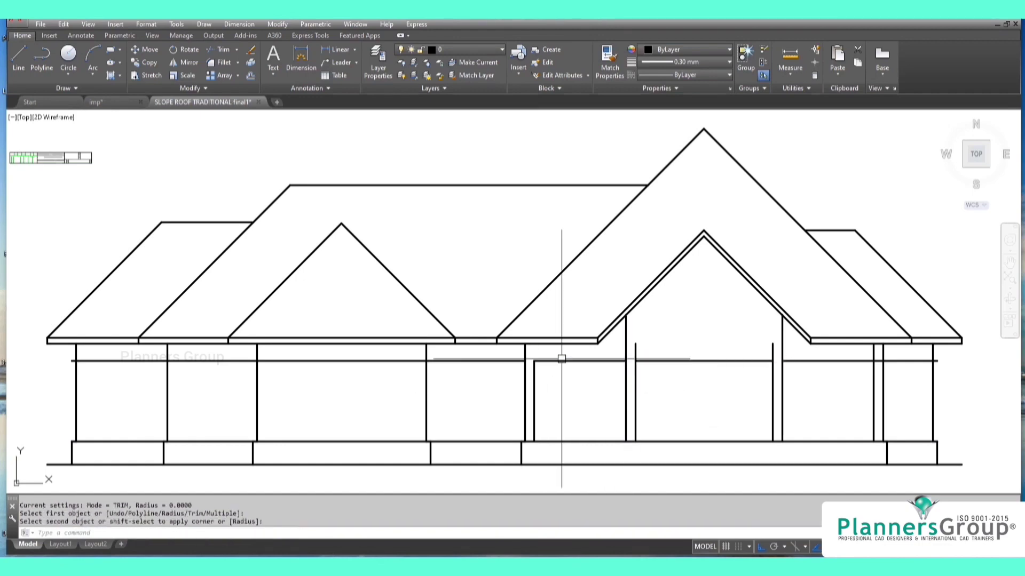
key(space)
click(636, 372)
click(672, 360)
Fillet the beam line to the inner edges of the porch's third and fourth columns with zero radius.
key(space)
click(755, 362)
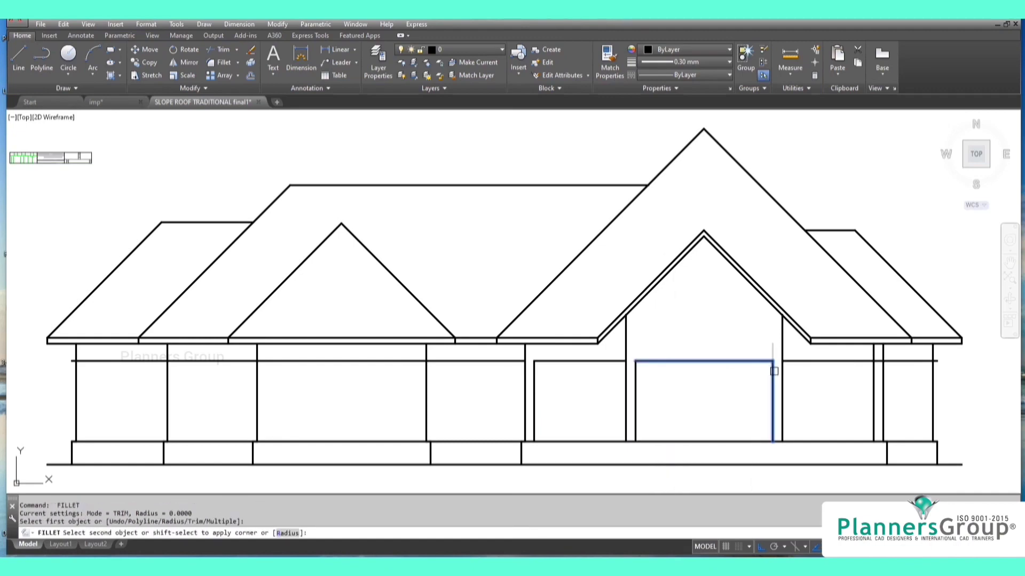
click(772, 369)
key(space)
click(854, 362)
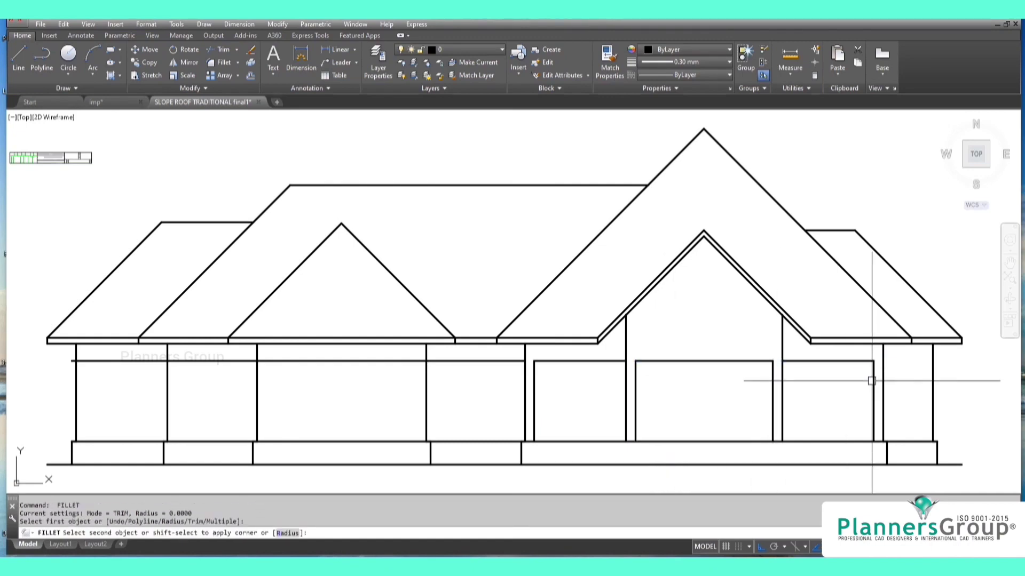
click(873, 380)
Erase the leftover beam line crossing the walls to the left of the porch.
click(470, 362)
key(Delete)
text(e)
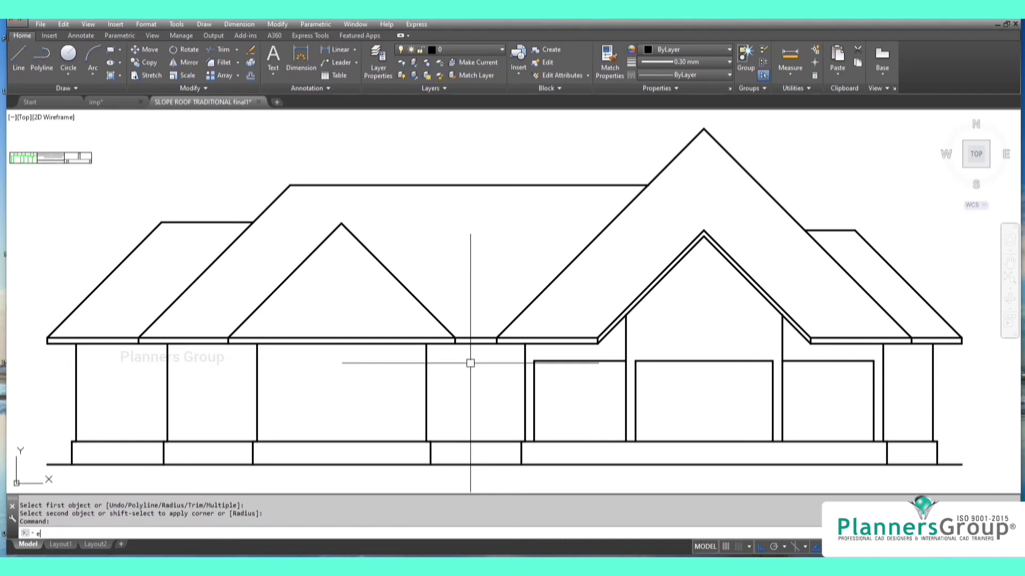
key(space)
Fillet the beam line with the outer edges of the porch columns so those edges end at the beam.
text(f)
key(space)
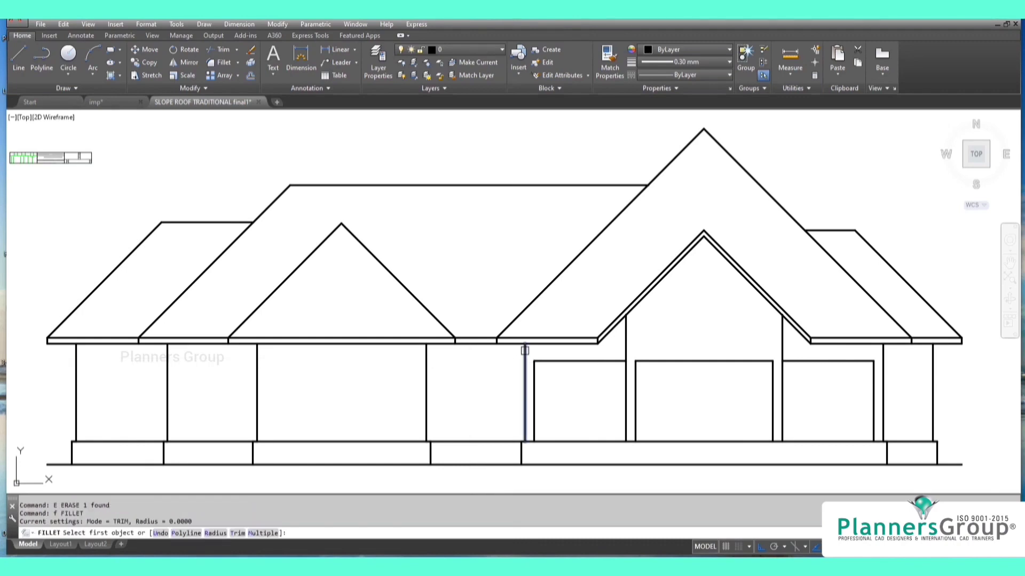
click(525, 350)
click(616, 361)
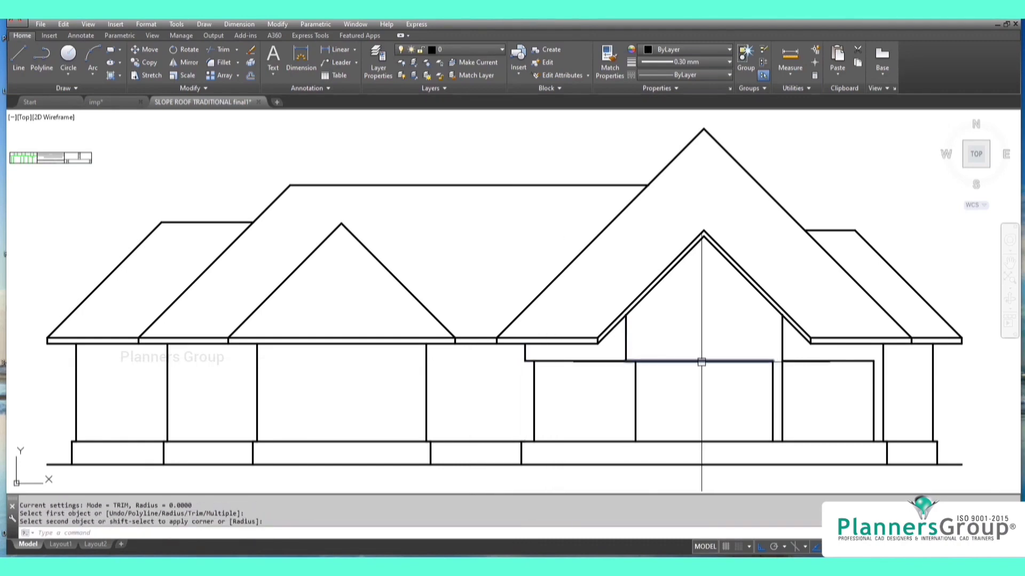
key(space)
click(782, 338)
click(827, 361)
key(space)
click(870, 361)
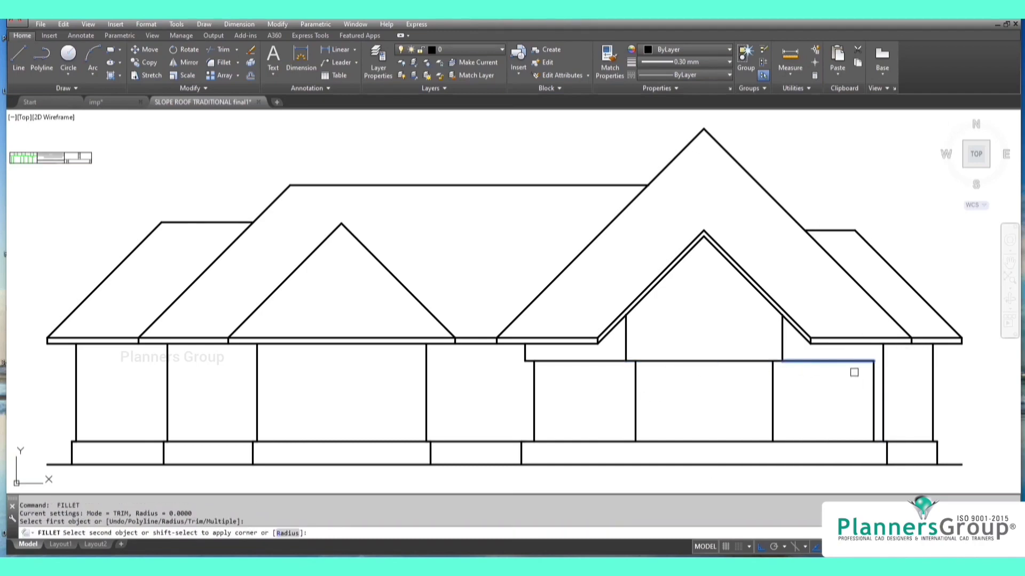
click(886, 354)
Erase the four remaining vertical column lines between the porch beam and the plinth.
click(874, 401)
click(486, 415)
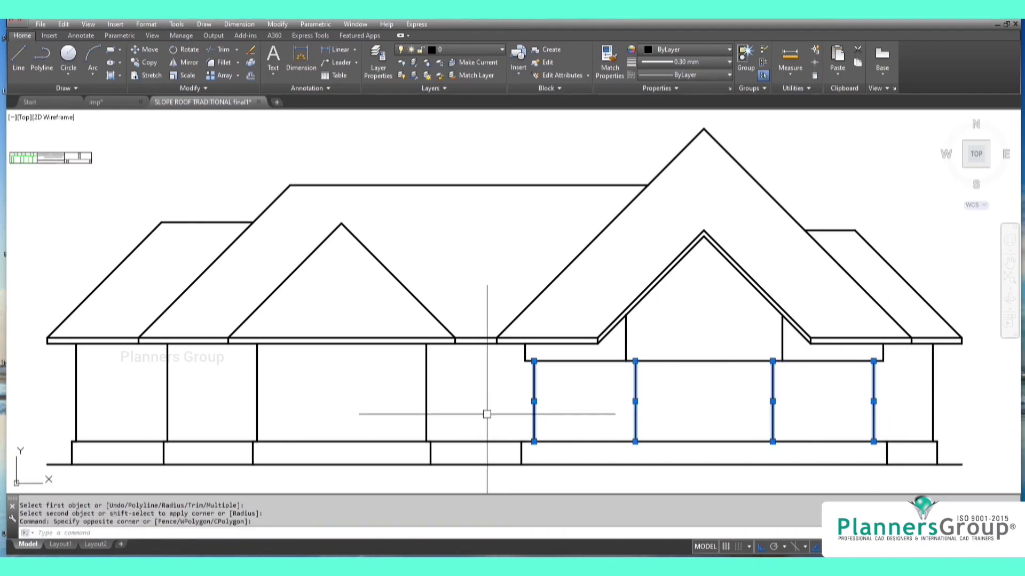
key(Return)
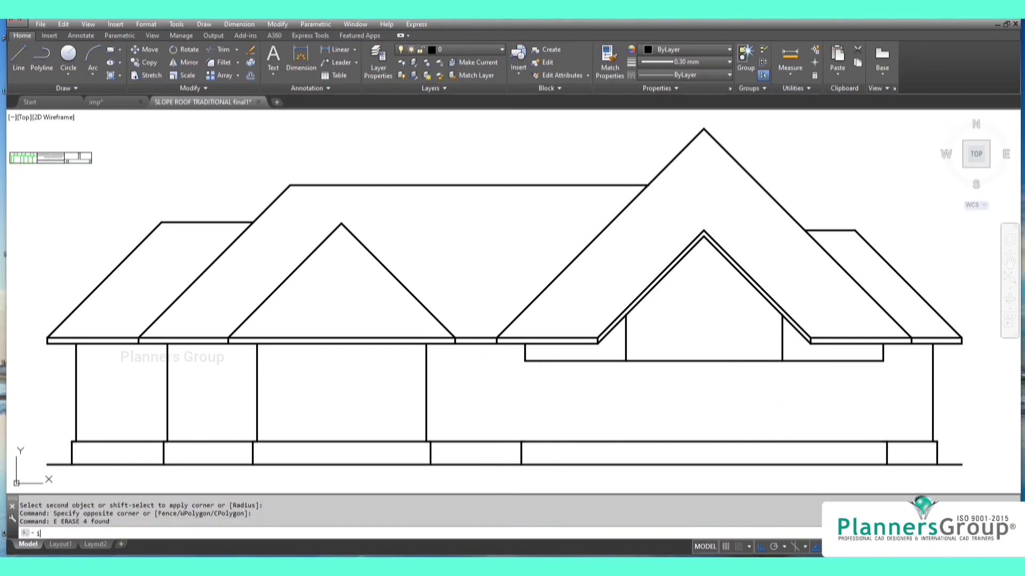
Insert a tapered column block under the beam's left end and a pedestal column block under the porch gable's left wall.
text(i)
key(Return)
key(Return)
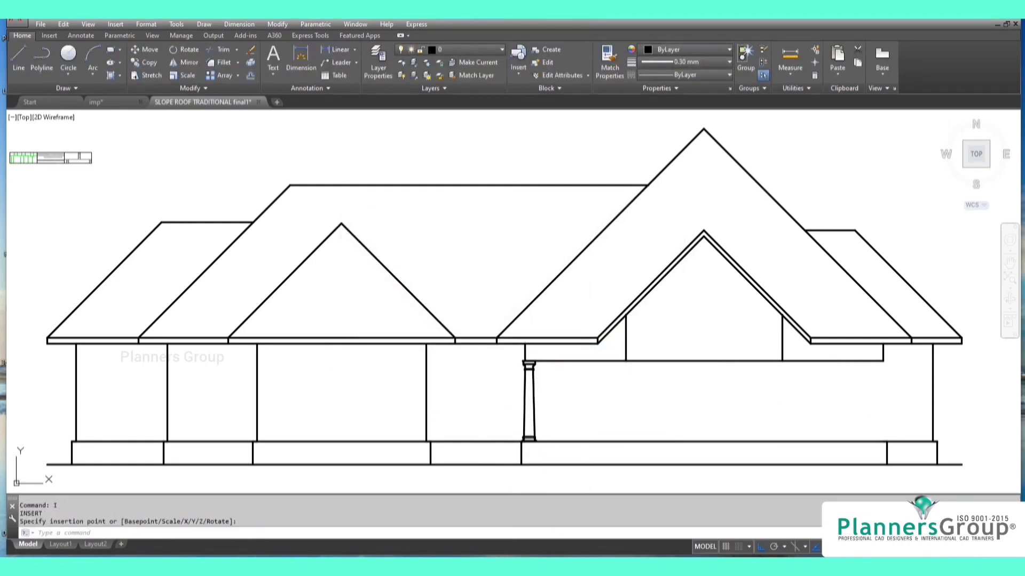
key(Return)
key(Return)
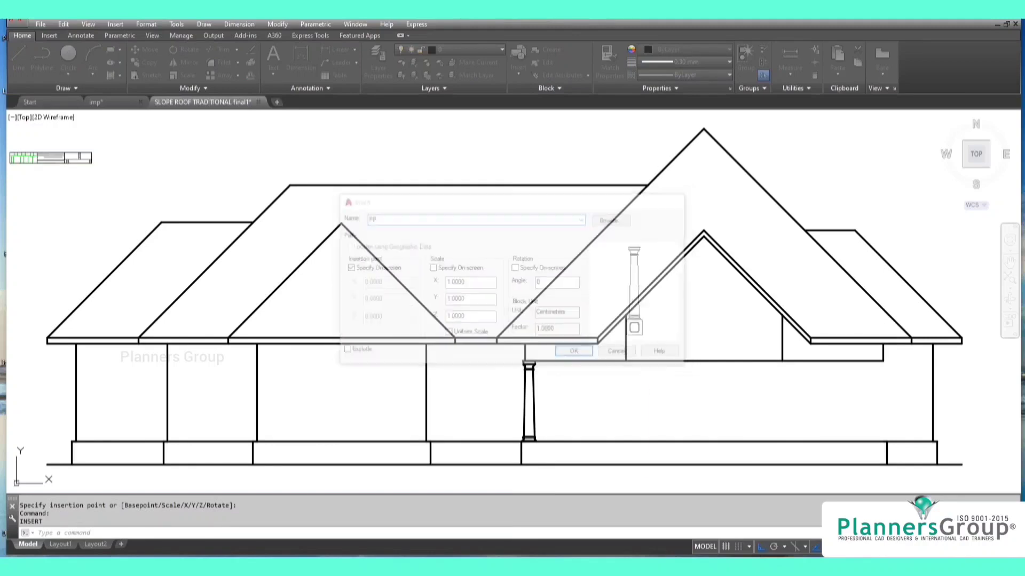
click(630, 451)
Mirror both column blocks about the vertical axis through the porch gable's apex, keeping the originals.
text(m)
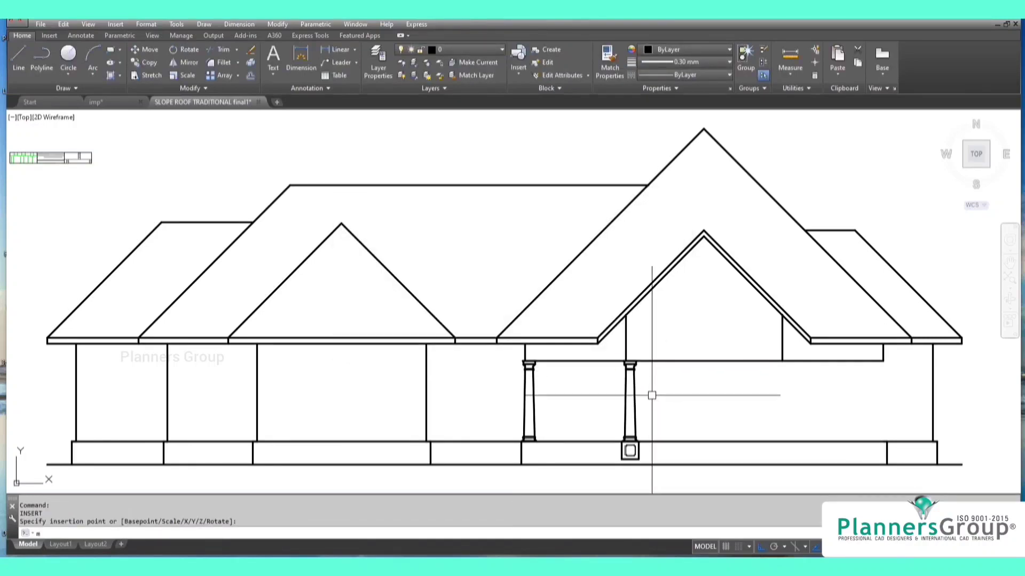
text(i)
key(Return)
click(660, 397)
click(503, 405)
key(Return)
click(704, 231)
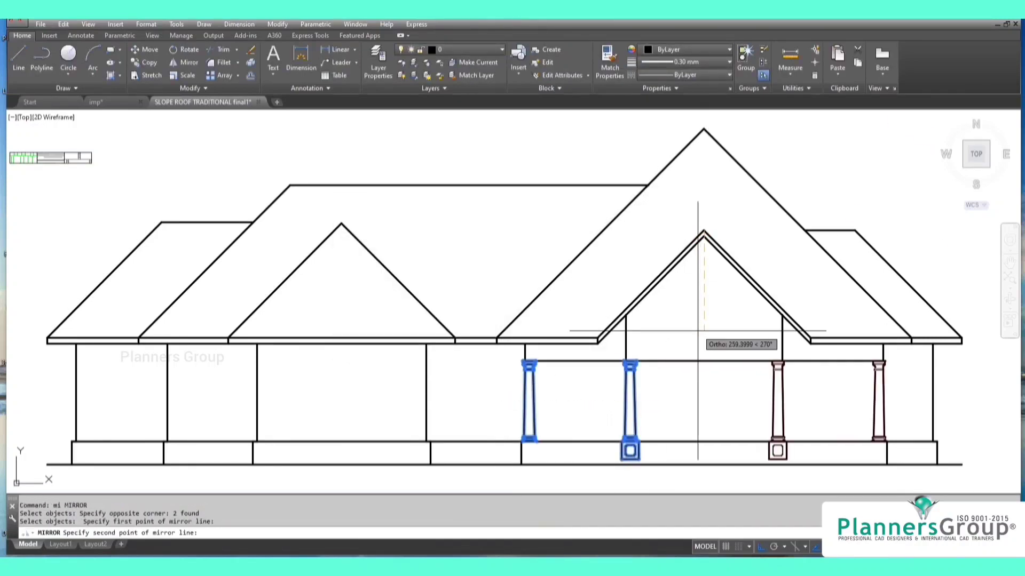
click(698, 331)
key(Return)
Offset the ground line upward three times at 15-unit spacing to form the porch step lines.
text(o)
key(Return)
text(1)
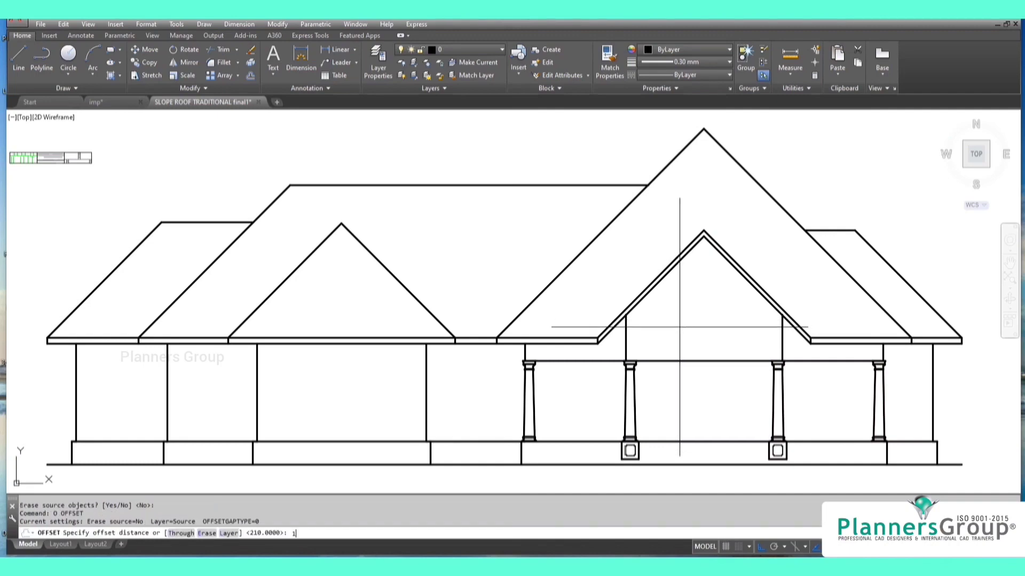
text(5)
key(Return)
click(705, 465)
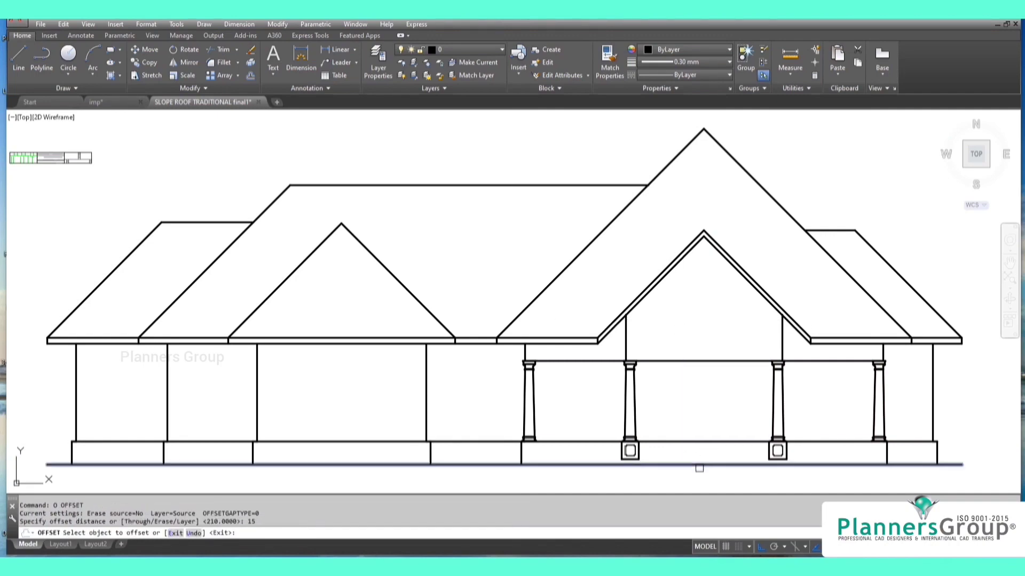
click(698, 457)
click(698, 459)
click(697, 441)
click(697, 453)
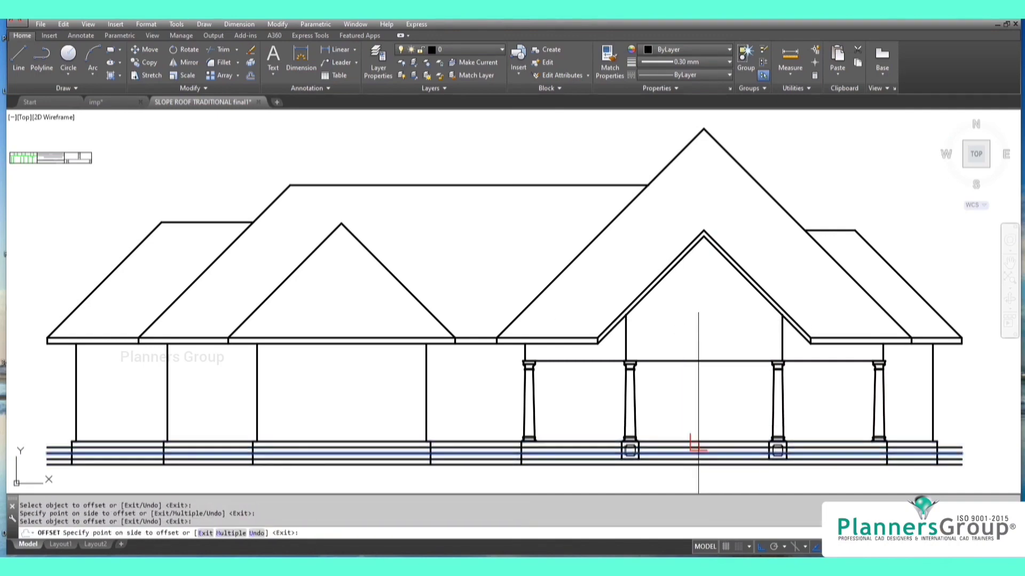
click(699, 427)
key(Return)
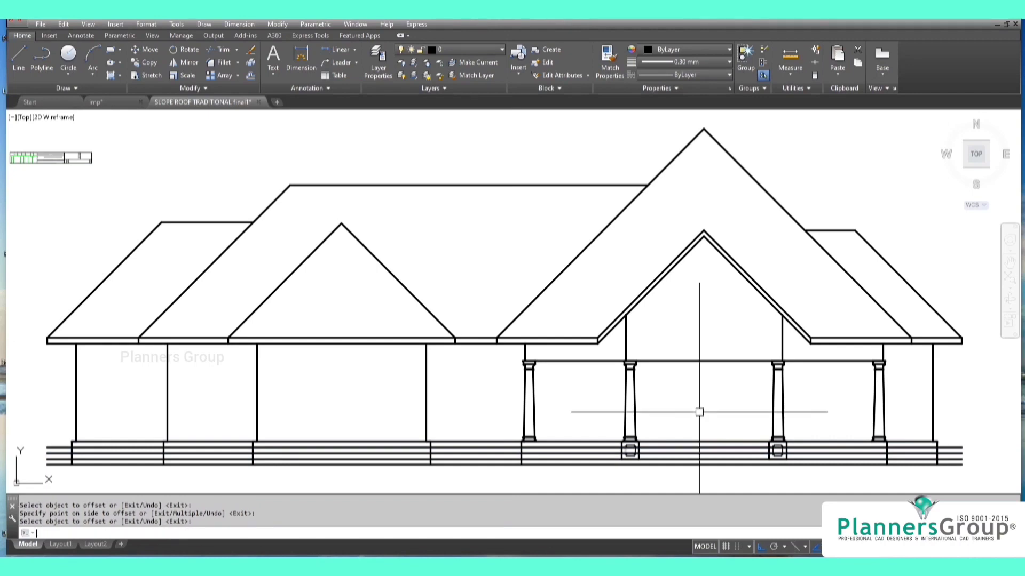
Draw a sloping line from the left pedestal's lower-left corner down to the ground line.
text(l)
key(Return)
click(622, 460)
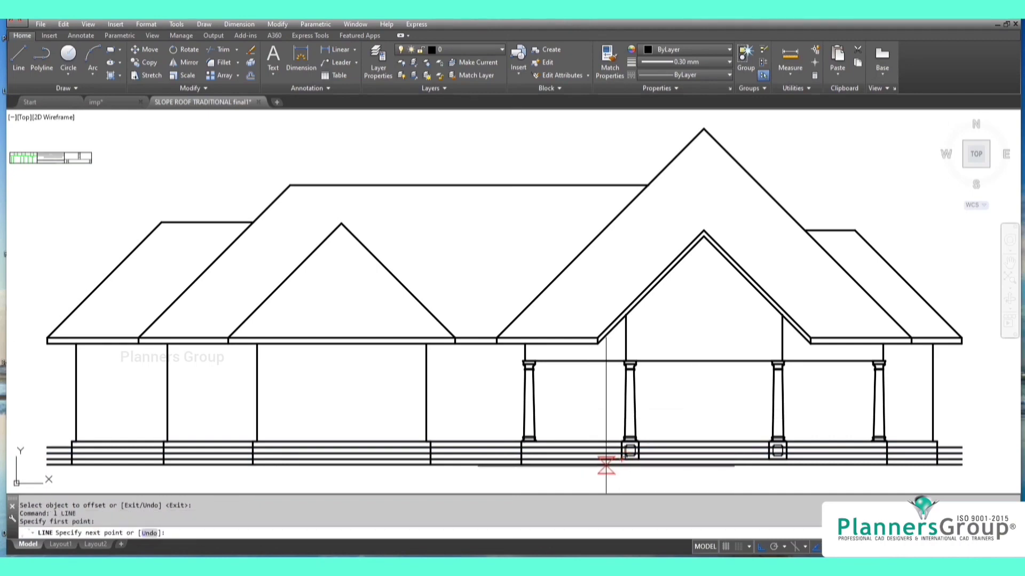
click(606, 466)
key(Return)
Mirror the sloping line about the porch gable's vertical centre axis, keeping the original.
key(Return)
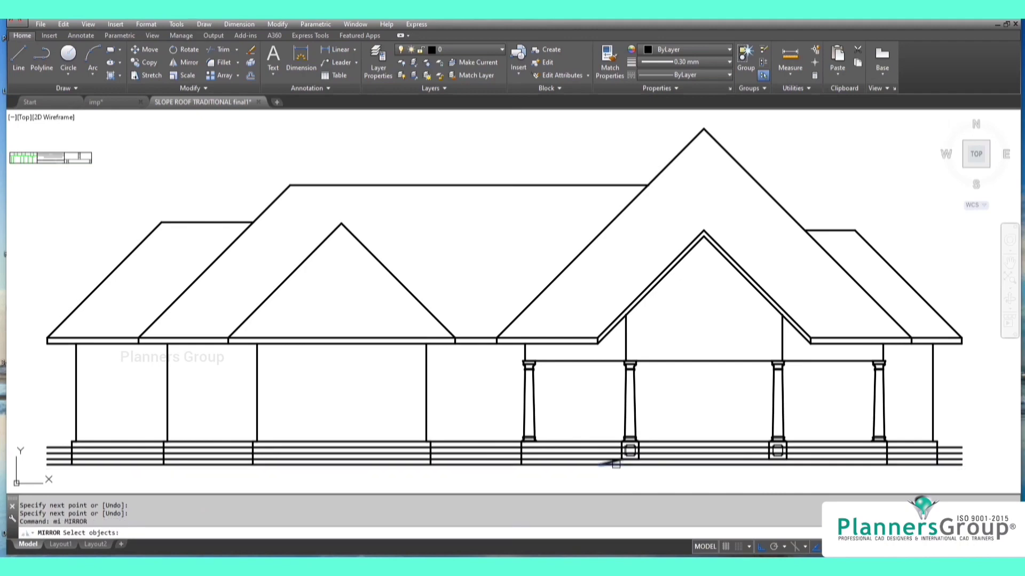
click(703, 361)
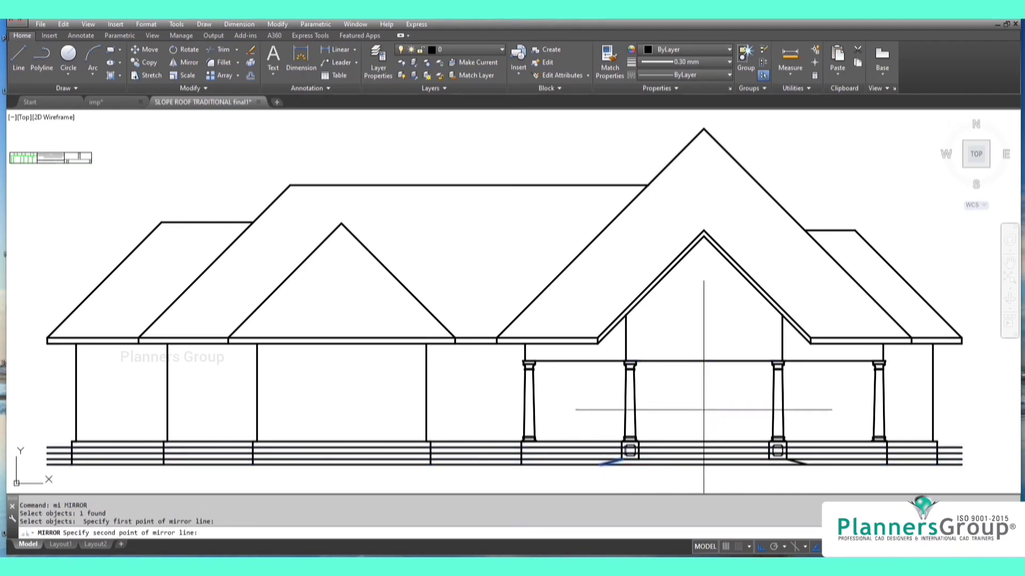
click(703, 449)
key(Return)
Trim the step lines that extend left of the porch's left plinth edge.
text(tr)
key(Return)
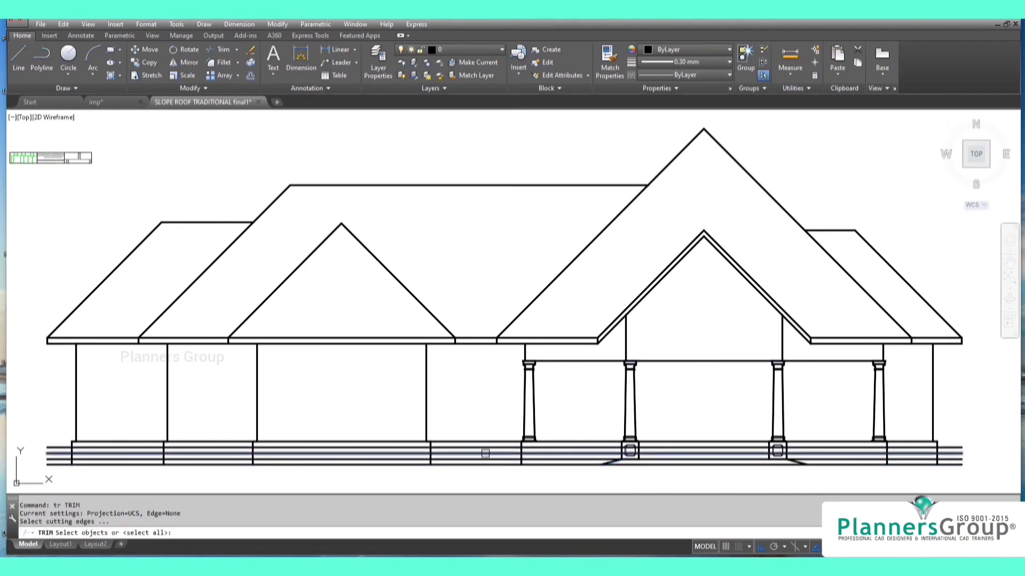
click(494, 435)
click(529, 471)
key(Return)
click(505, 460)
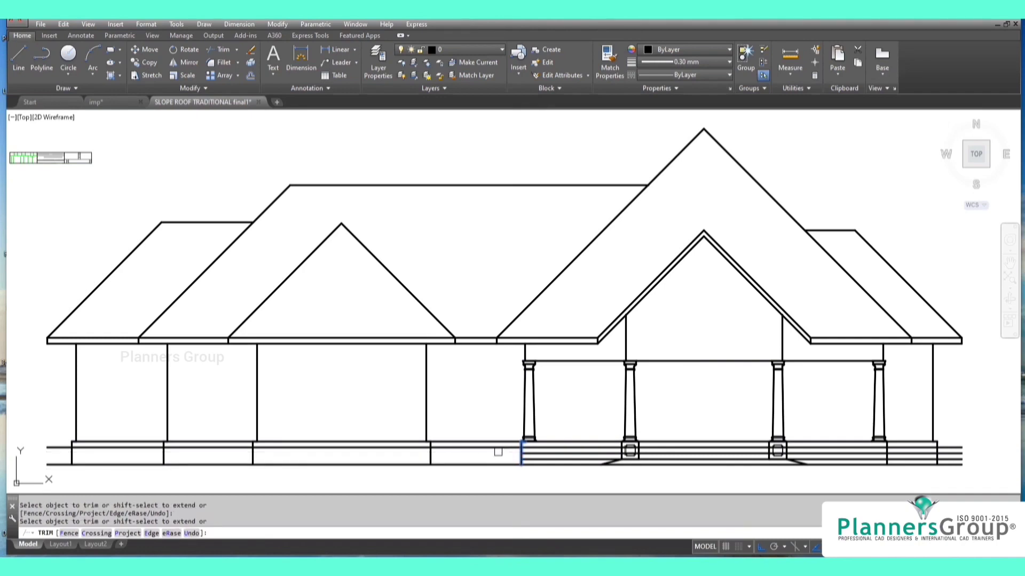
click(497, 452)
click(863, 441)
key(Return)
Trim the step lines that extend right of the porch's right plinth edge.
key(Return)
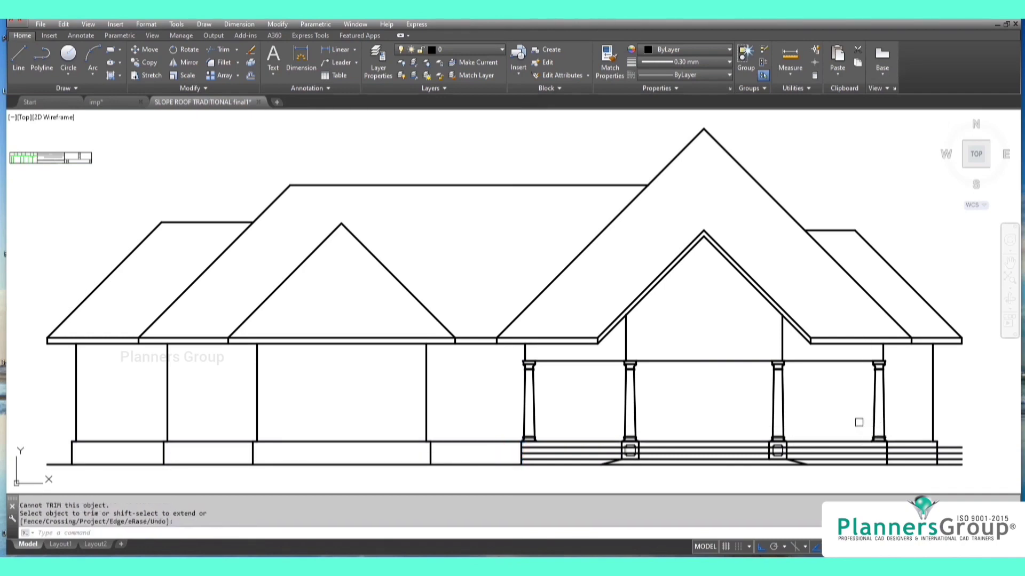
click(859, 422)
click(894, 474)
key(Return)
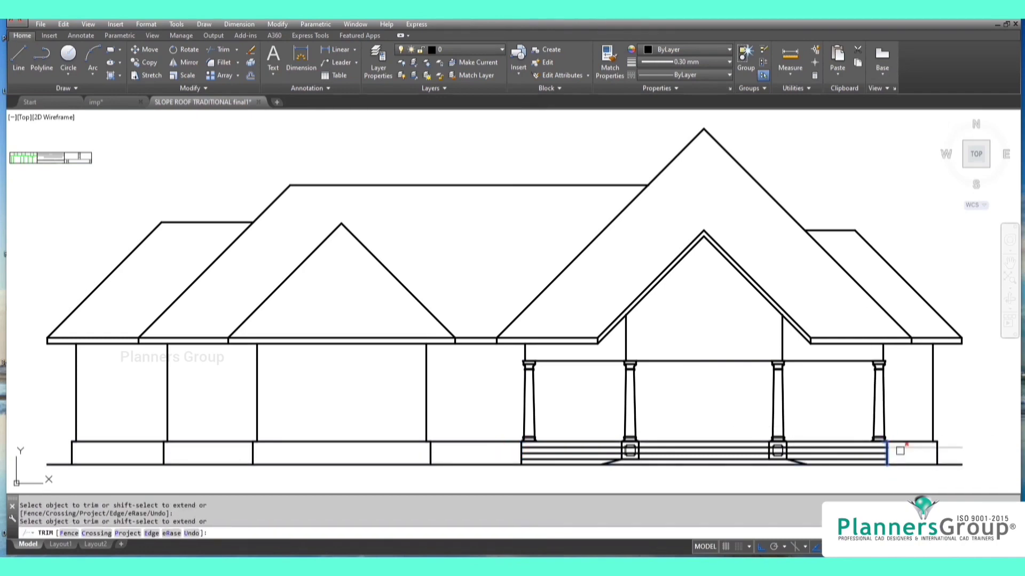
key(Return)
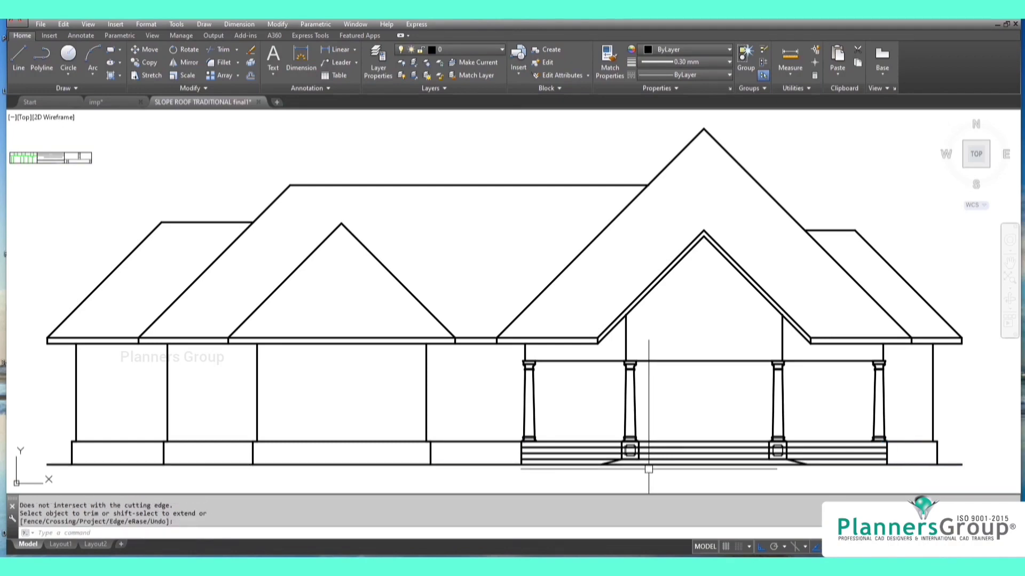
Trim the step lines crossing the left column's pedestal, using the pedestal's side edges as cutting edges.
text(tr)
key(Return)
scroll(632, 453, up, 7)
middle_drag(623, 448, 597, 404)
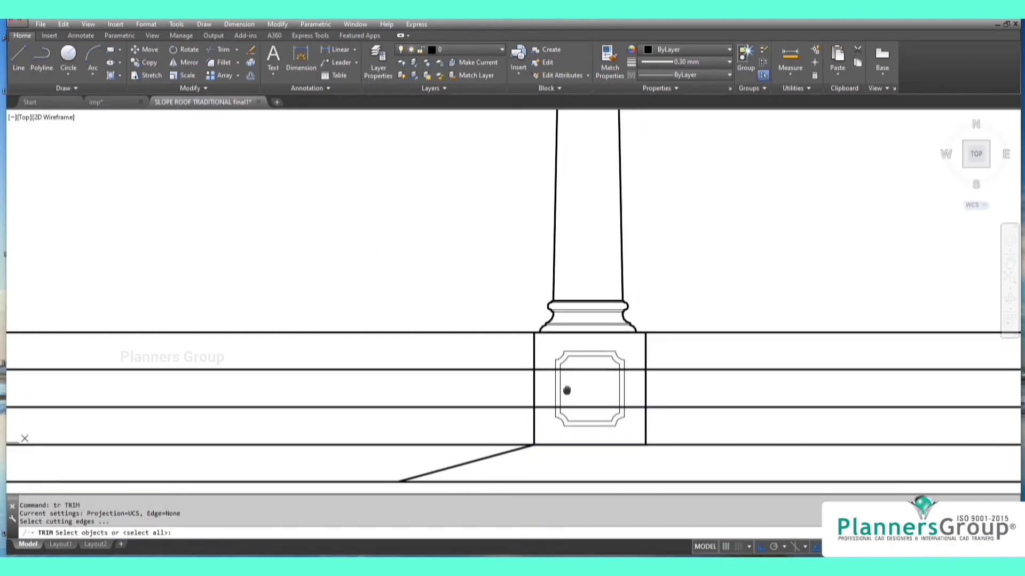
click(533, 375)
click(646, 382)
key(Return)
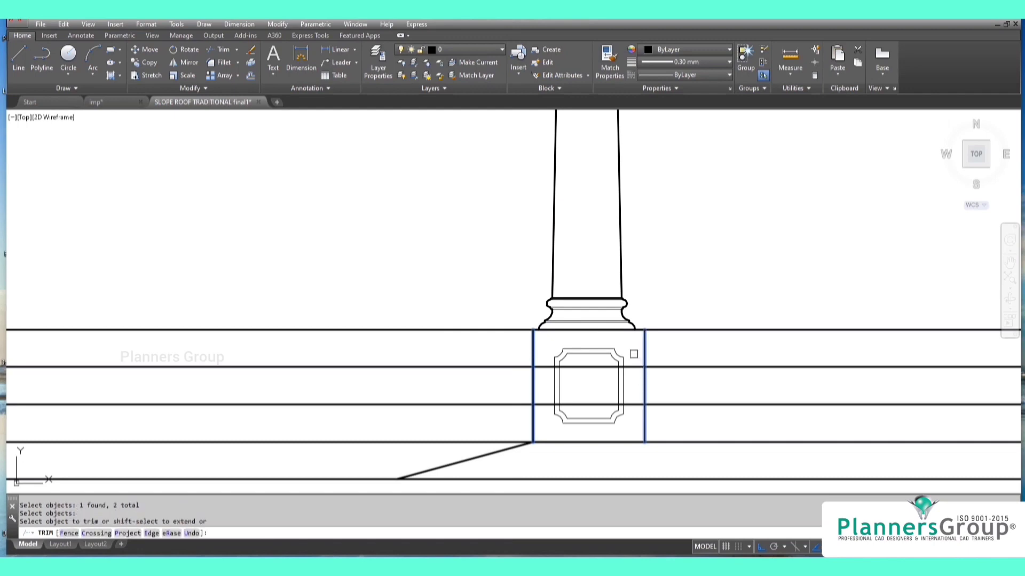
click(631, 350)
click(623, 412)
scroll(624, 398, down, 3)
middle_drag(686, 403, 235, 371)
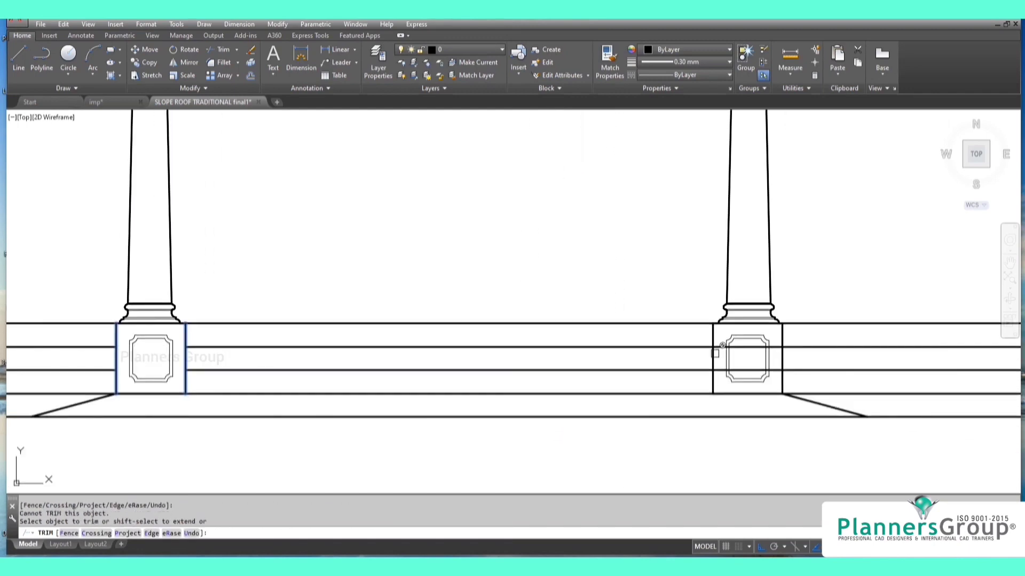
key(Return)
Trim the step lines crossing the right column's pedestal between its side edges.
key(Return)
click(713, 354)
key(Return)
click(776, 334)
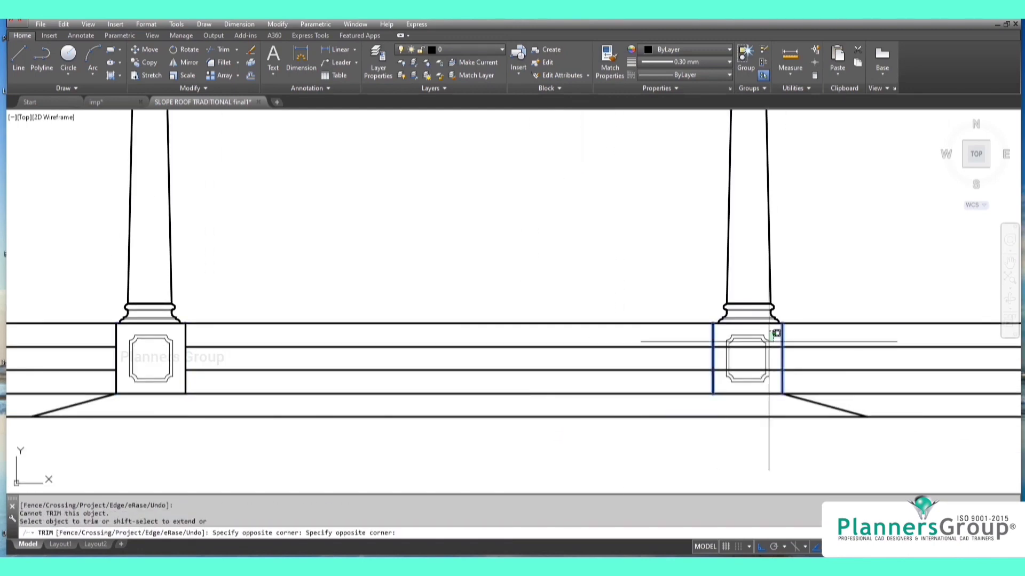
click(764, 377)
key(Return)
scroll(774, 359, down, 3)
middle_drag(734, 345, 753, 435)
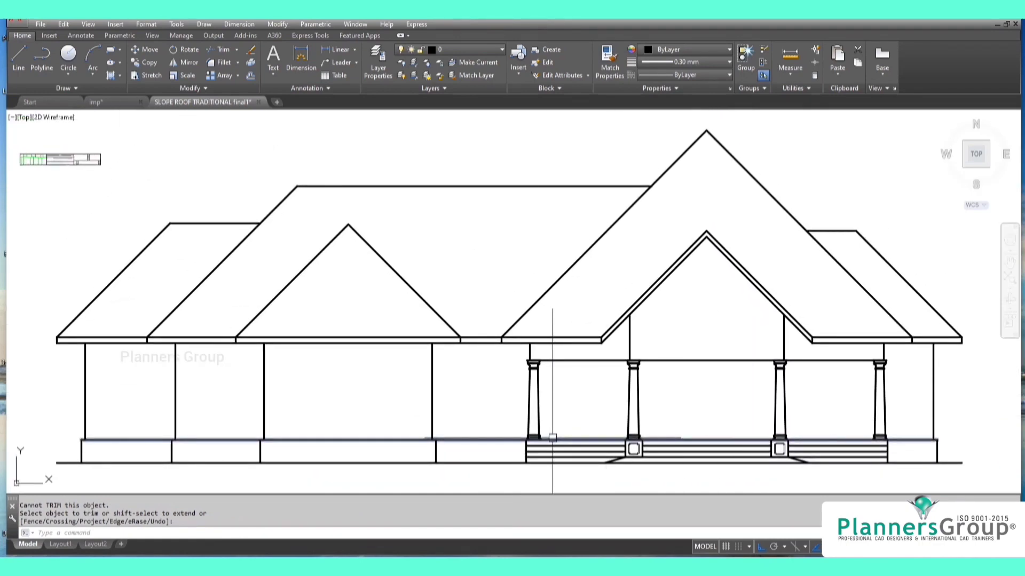
Insert block m1 as the ornamental infill of the porch gable, aligned with the gable's inner apex.
key(Escape)
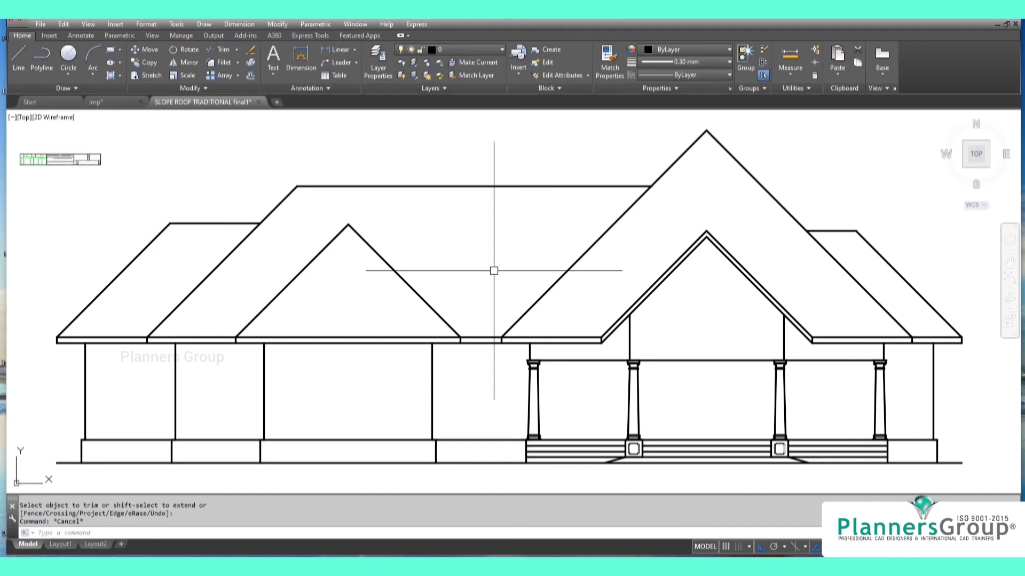
text(I)
key(Return)
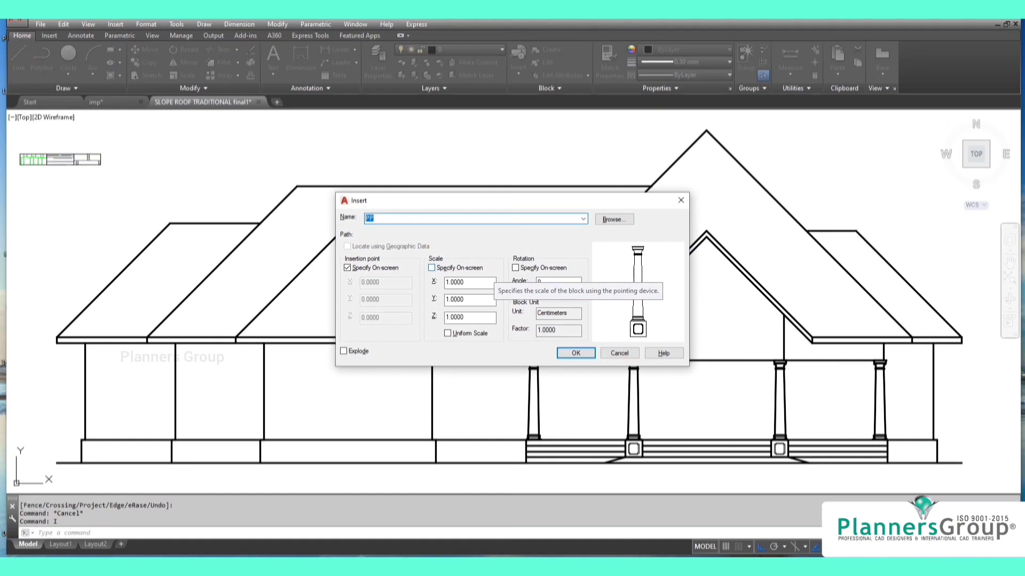
text(m1)
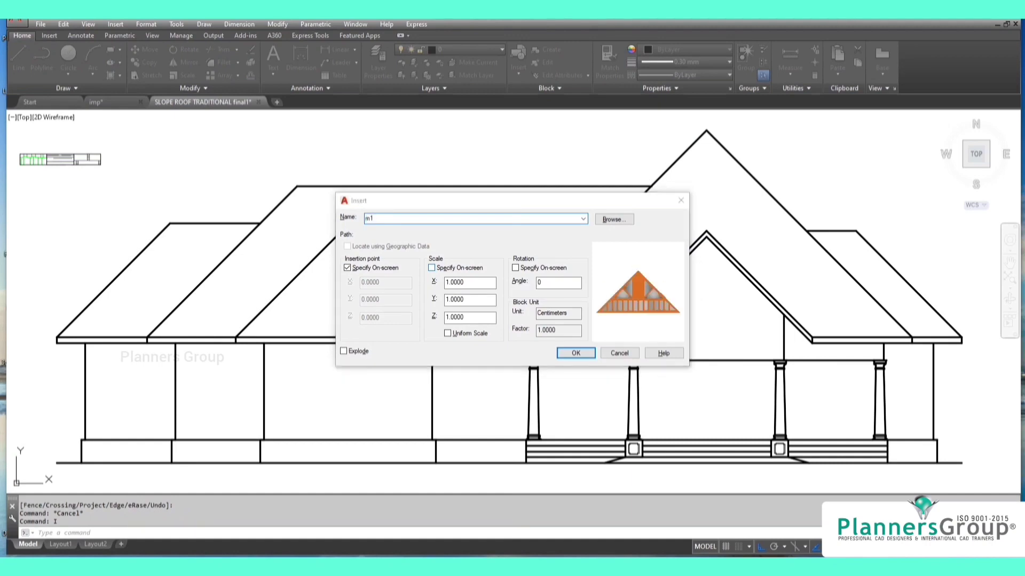
key(Return)
Insert gable ornament block m2 at the apex of the tallest roof gable and at the apex of the left gable.
key(Return)
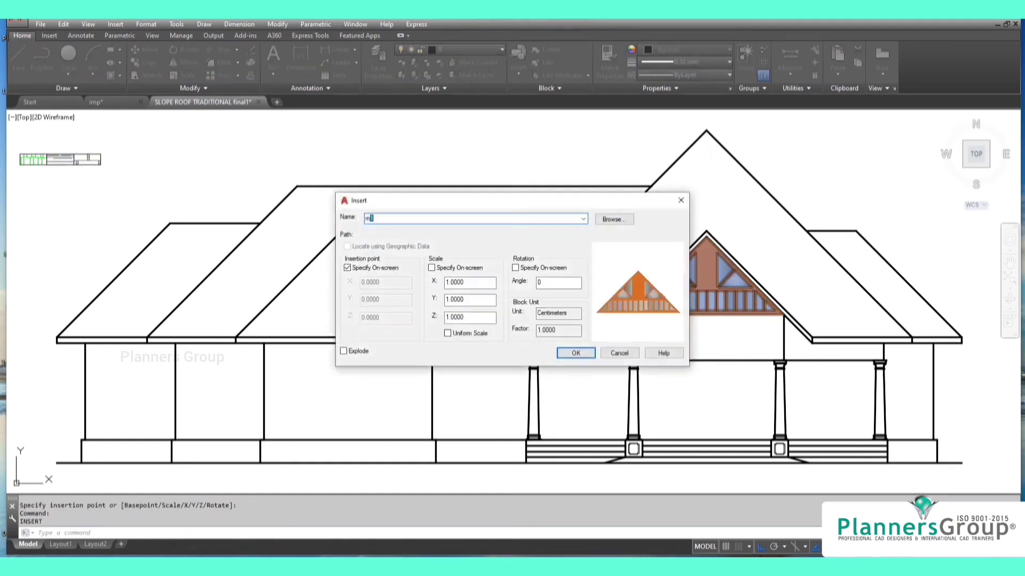
text(m2)
key(Return)
click(706, 131)
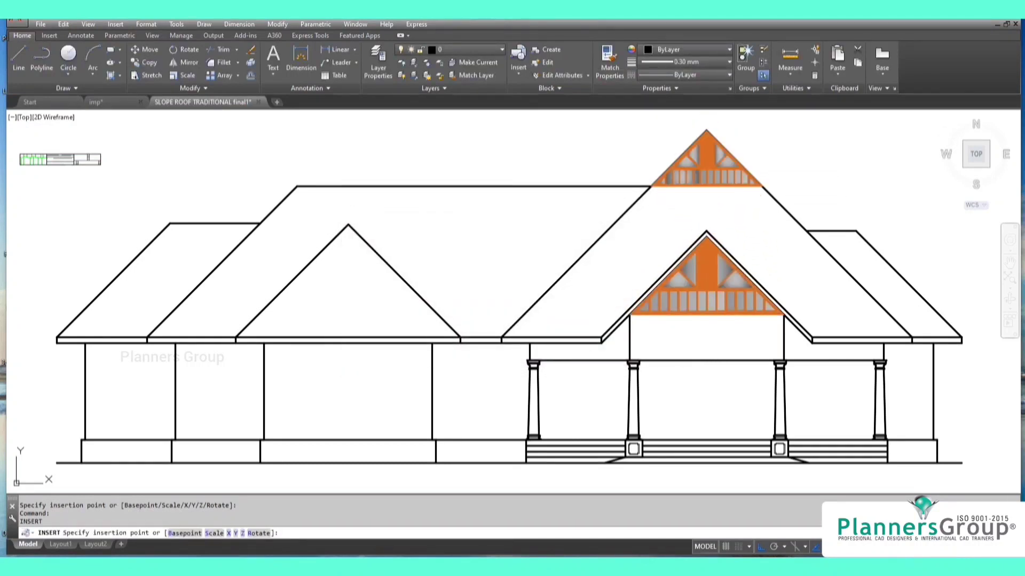
click(351, 286)
Draw a horizontal construction line through the base corner of the left gable's ornament.
text(xl)
key(Return)
text(h)
key(Return)
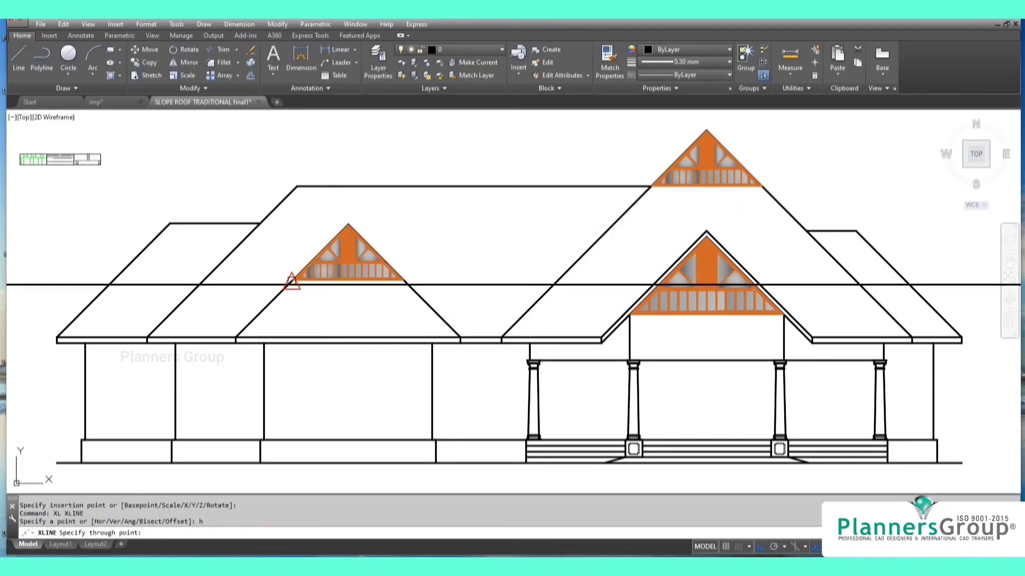
click(293, 280)
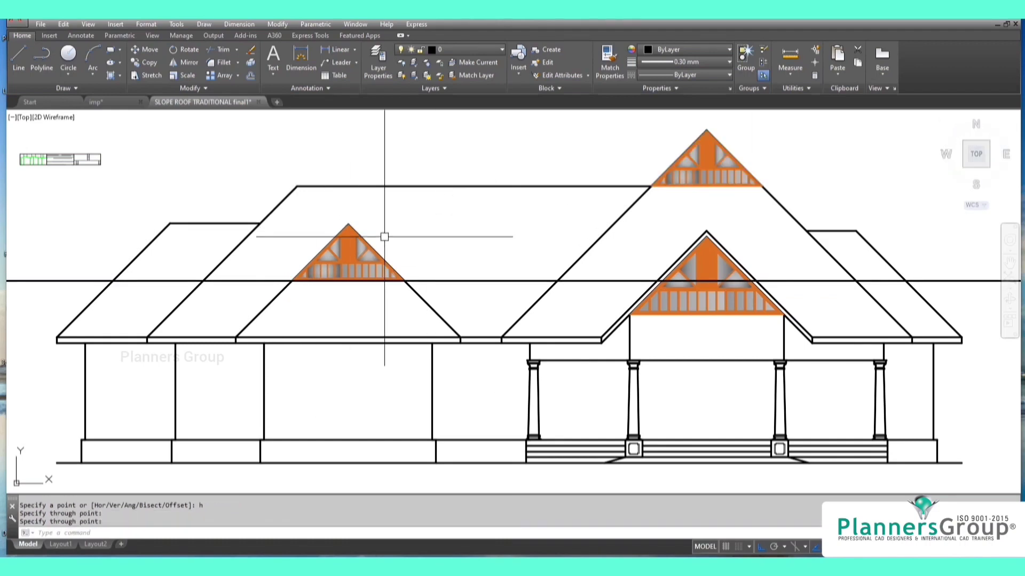
scroll(297, 286, up, 1)
scroll(338, 297, down, 1)
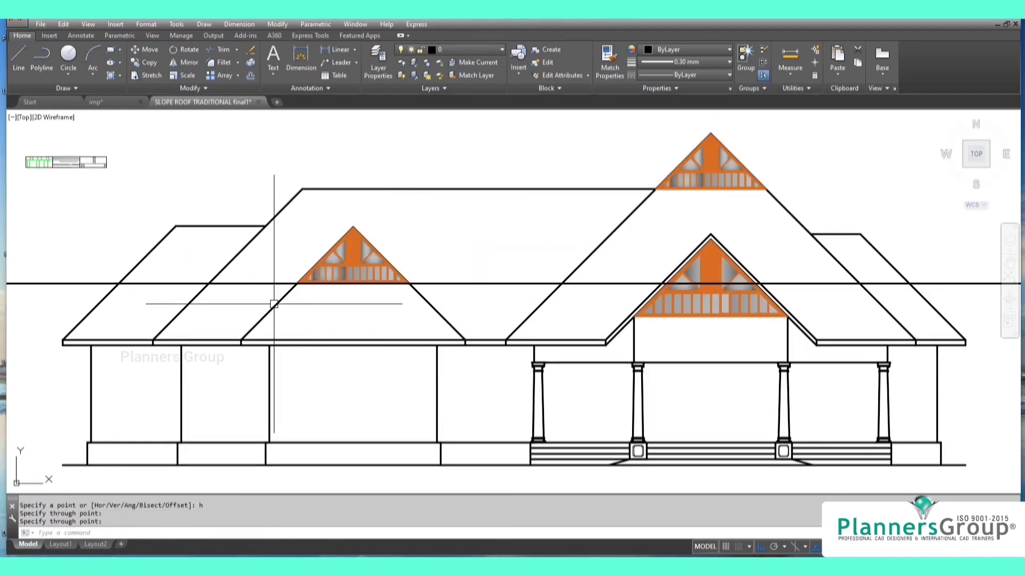
Draw a vertical line up from where the construction line crosses the far-left roof slope, and fillet it to that roof's ridge with radius 0.
key(Return)
text(l)
key(Return)
click(118, 283)
click(119, 235)
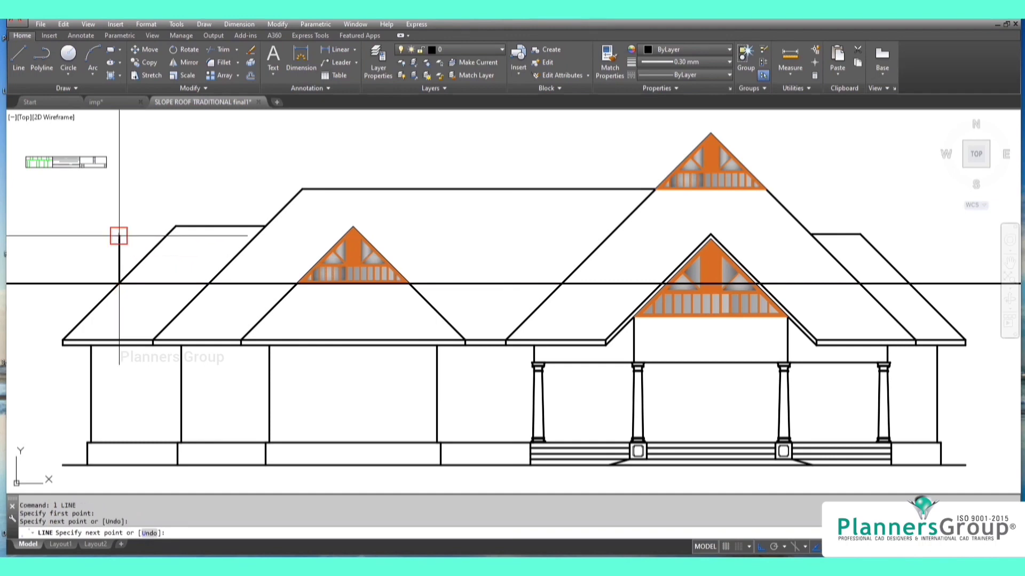
key(Return)
text(f)
key(Return)
click(119, 256)
click(183, 231)
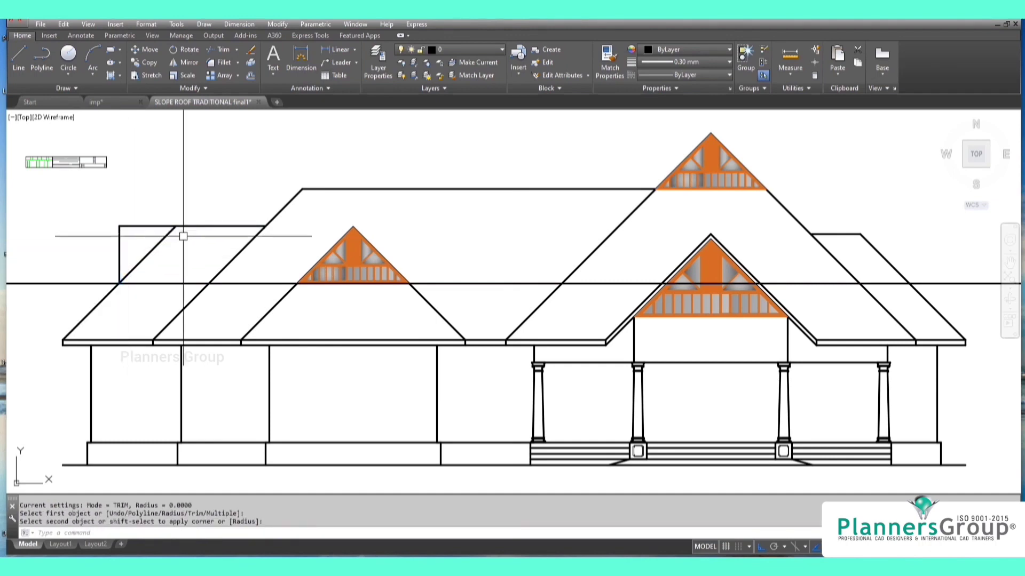
Trim the far-left roof's sloped edge between the construction line and the ridge.
text(tr)
key(Return)
key(Return)
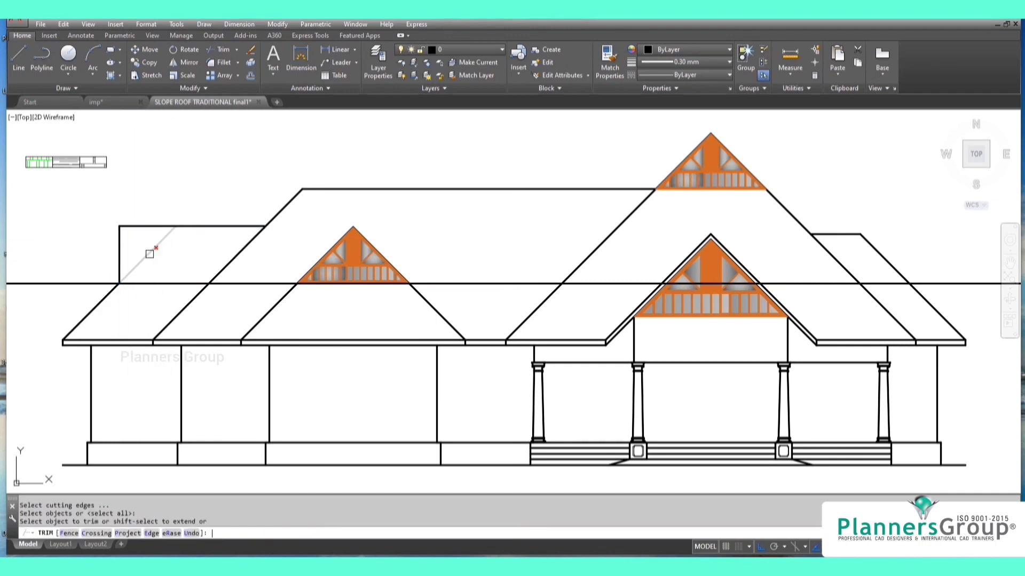
key(Escape)
Draw a vertical line up from where the construction line crosses the far-right roof slope, and fillet it to that roof's ridge.
text(l)
key(Return)
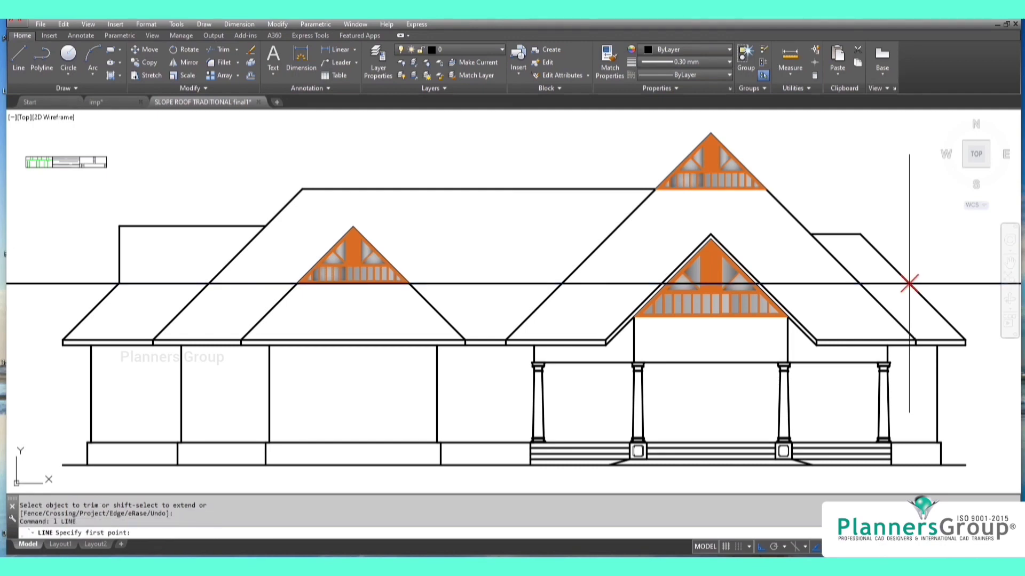
click(909, 283)
click(909, 240)
key(Return)
text(f)
key(Return)
click(849, 235)
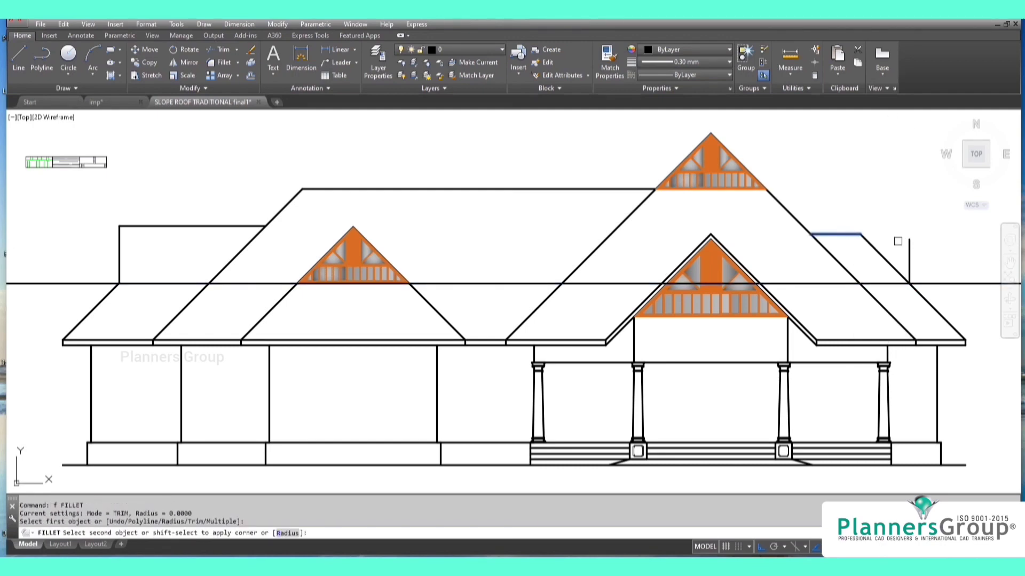
click(908, 250)
Trim the far-right roof's sloped edge between the construction line and the ridge.
text(tr)
key(Return)
key(Return)
click(887, 262)
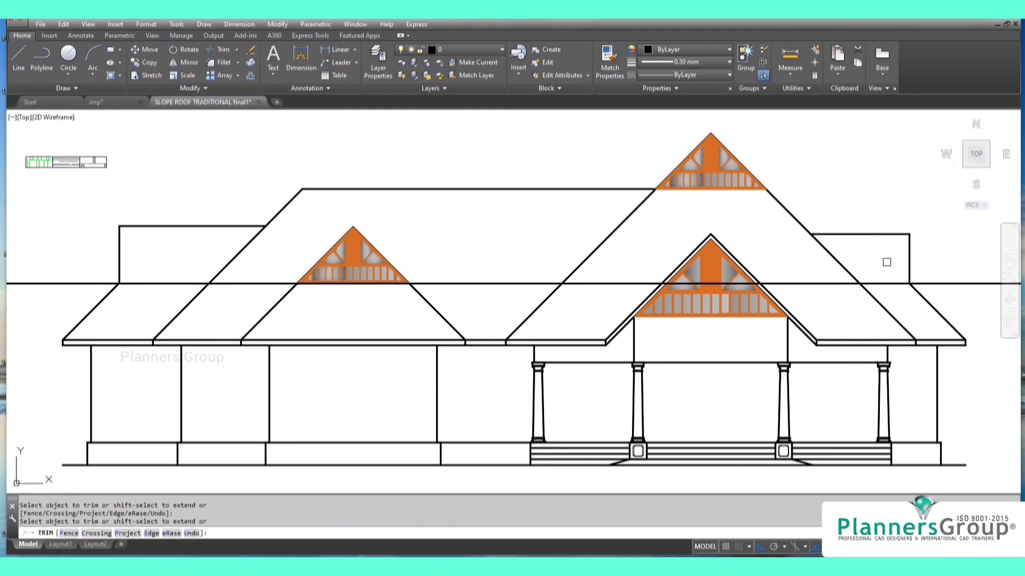
key(Return)
Erase the horizontal construction line running through the left gable ornament's base.
click(885, 281)
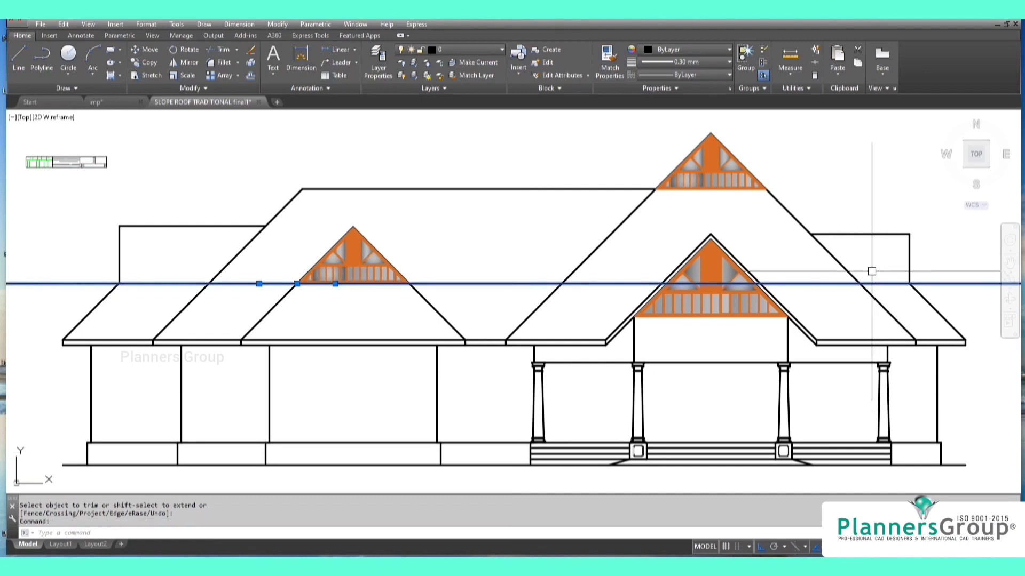
text(e)
key(Return)
Draw a horizontal construction line along the underside of the porch beam as the window head level.
text(x)
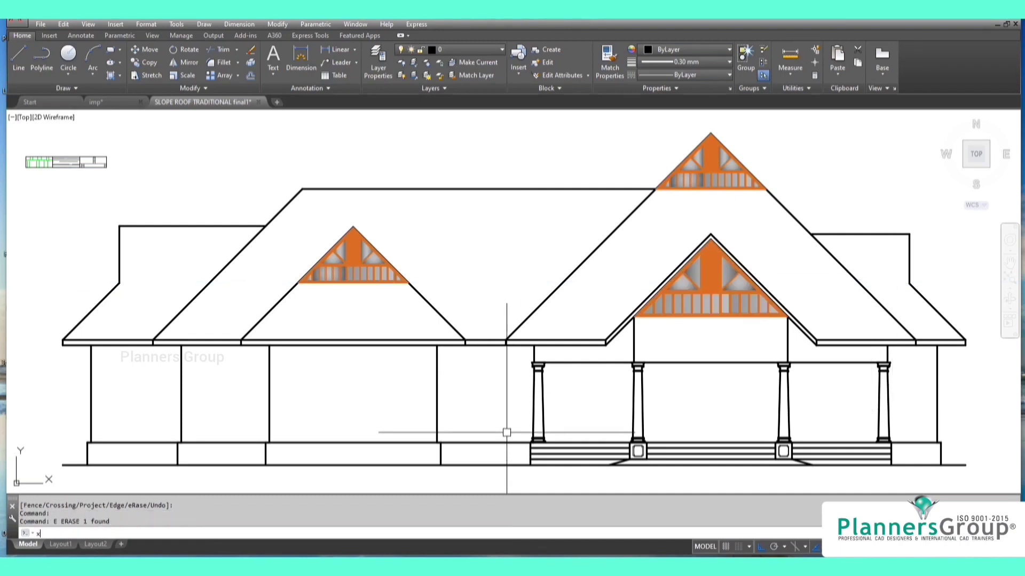
text(l)
key(Return)
text(h)
key(Return)
click(584, 363)
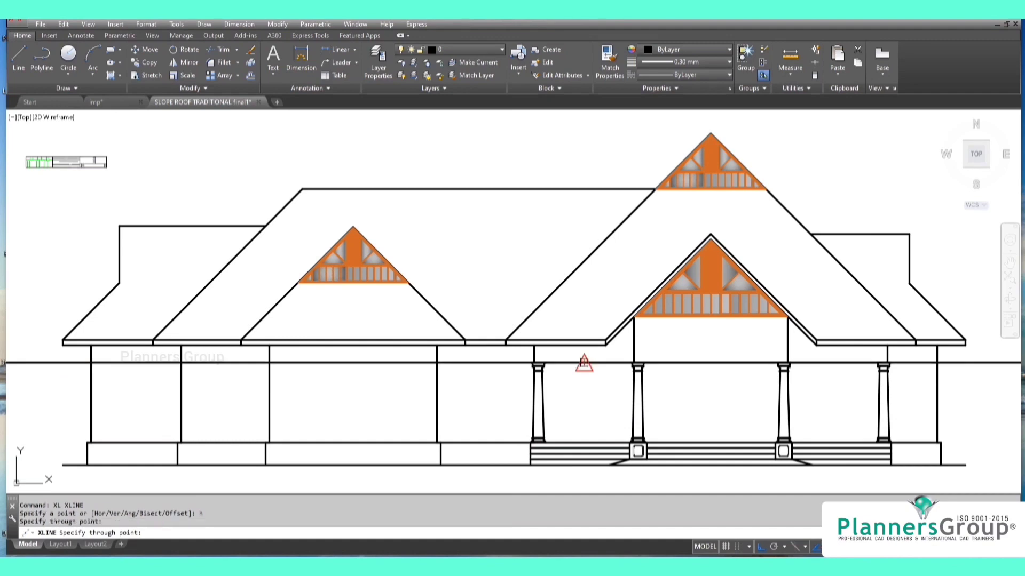
key(Return)
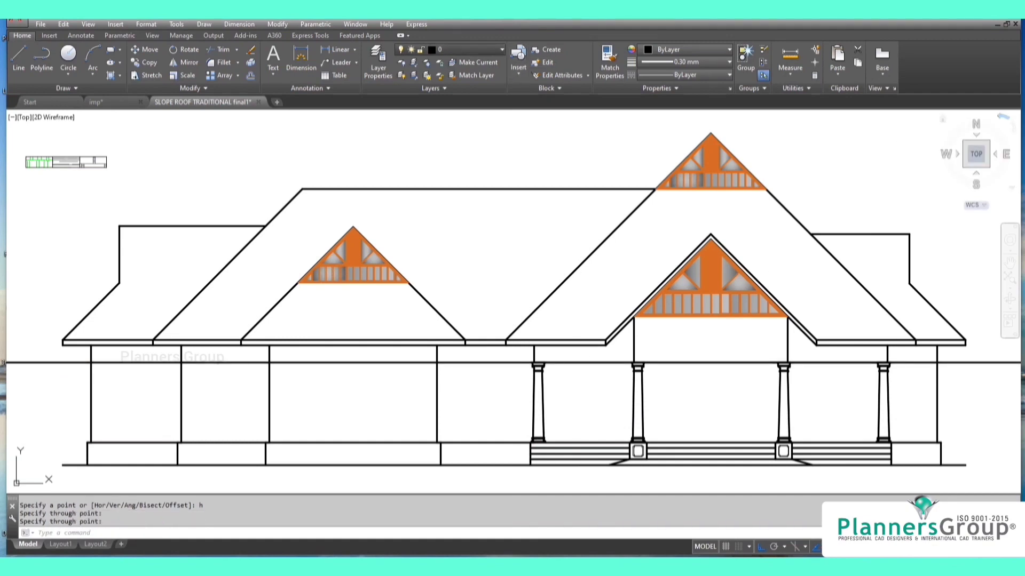
Turn on layer 11w to show the vertical window guide lines.
click(466, 50)
click(403, 102)
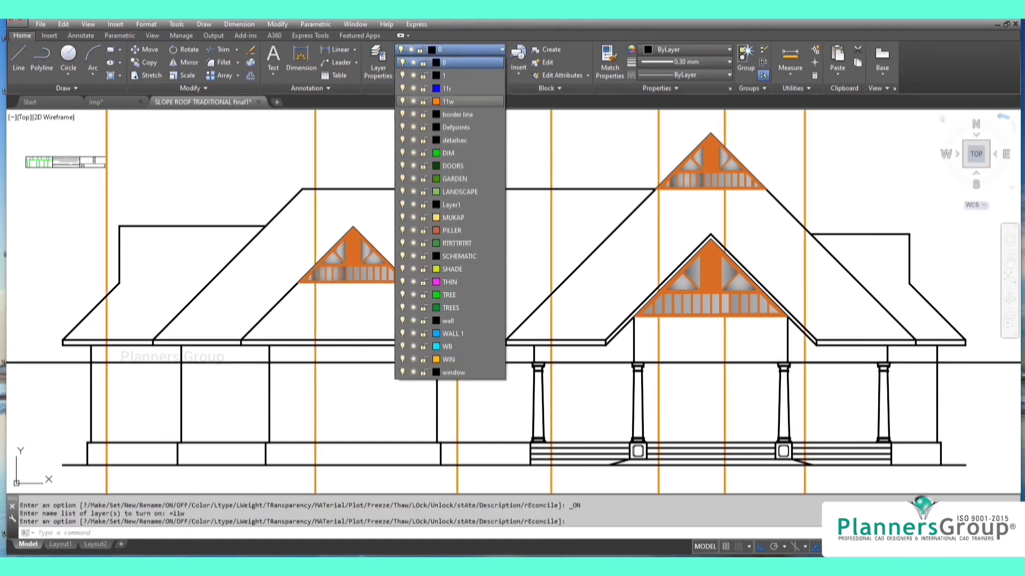
click(368, 165)
key(Escape)
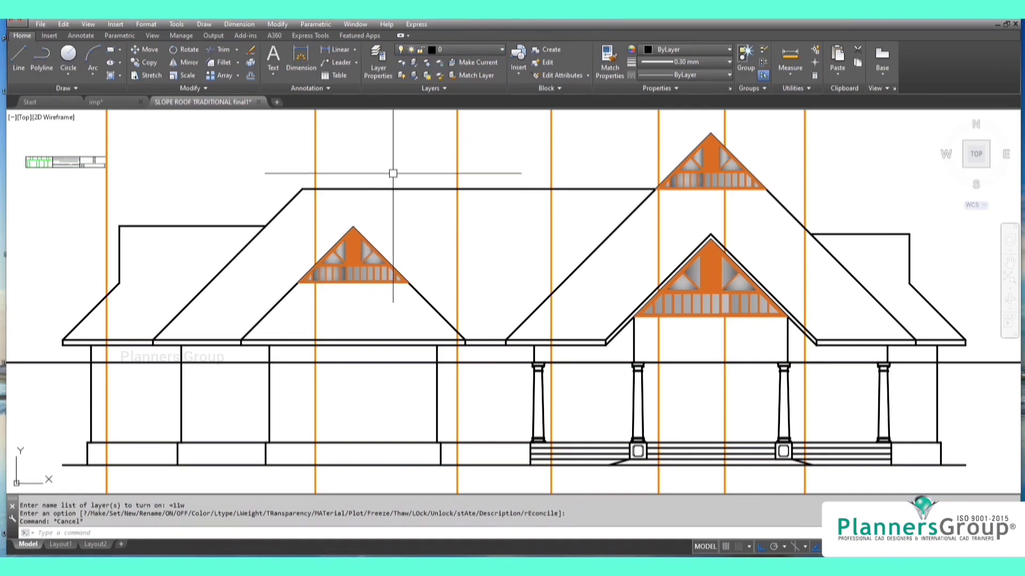
Insert three-panel short window block kw3 where the leftmost guide line meets the window head line.
text(i)
key(Return)
text(k)
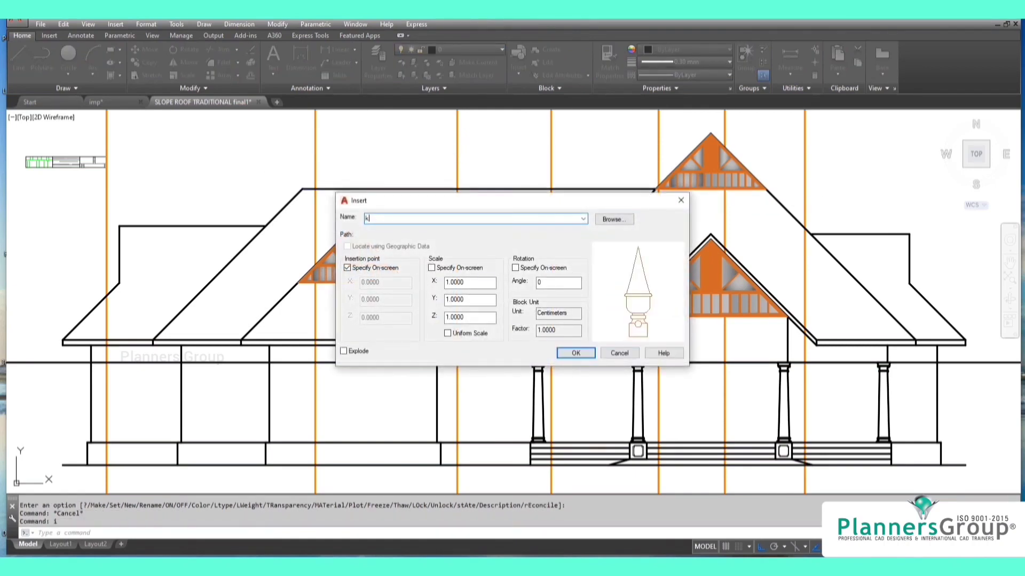
text(w3)
key(Return)
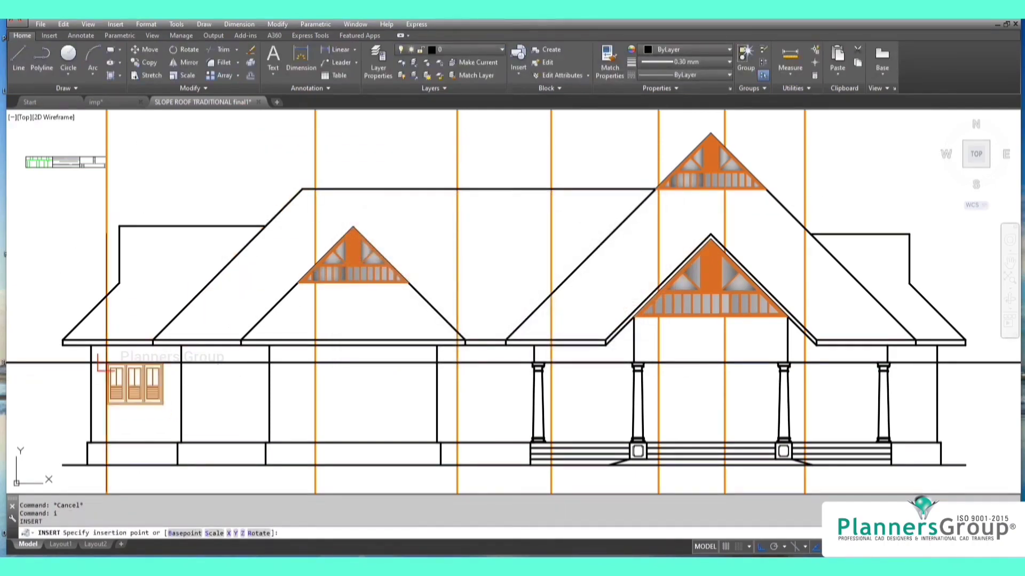
Insert four-panel window block fw4 where the second guide line meets the window head line, below the left gable.
key(Return)
text(kw4)
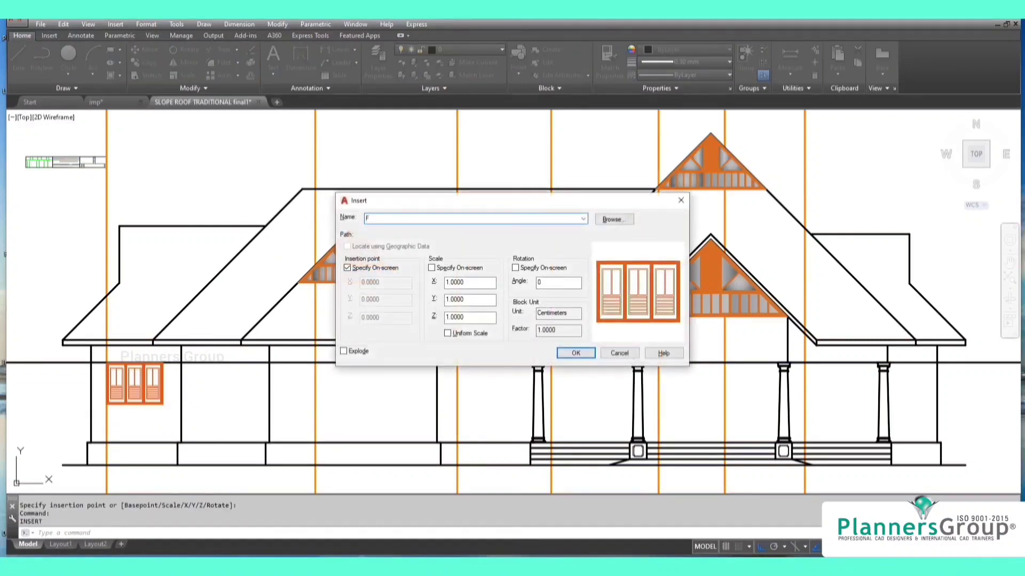
key(Return)
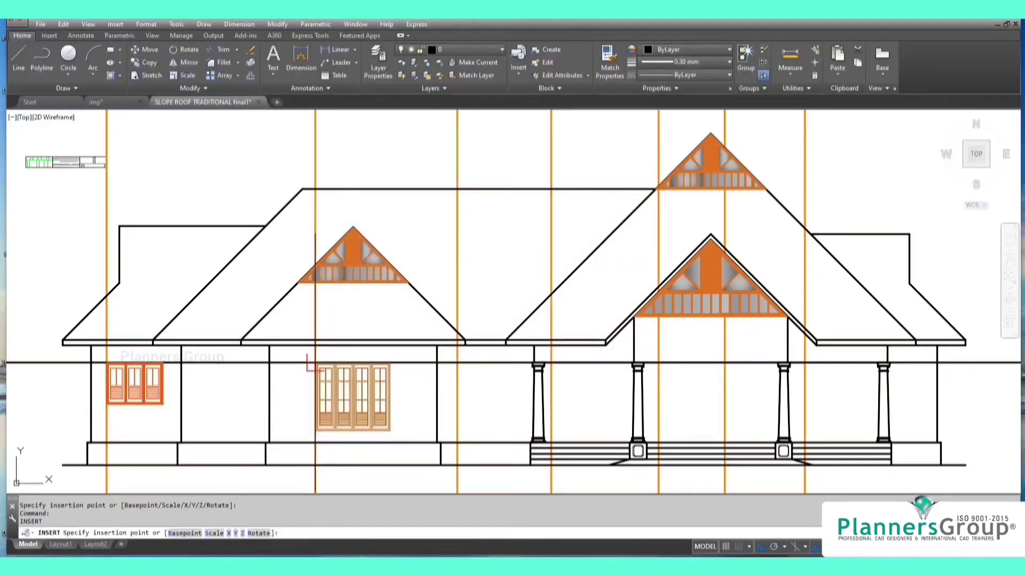
click(316, 431)
Insert three-panel window block fw3 where the third guide line meets the window head line.
key(Return)
text(kw3)
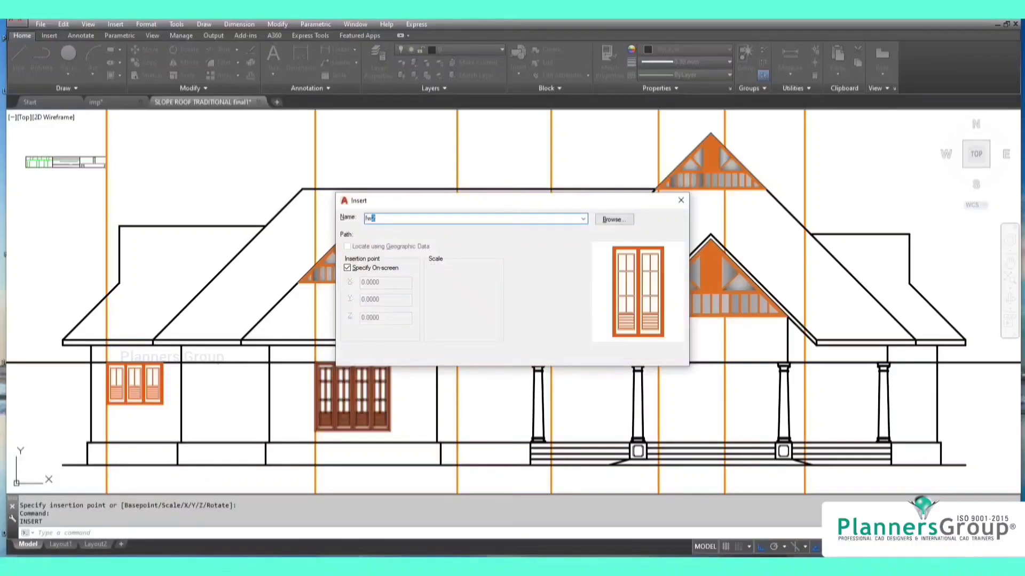
key(Return)
click(457, 368)
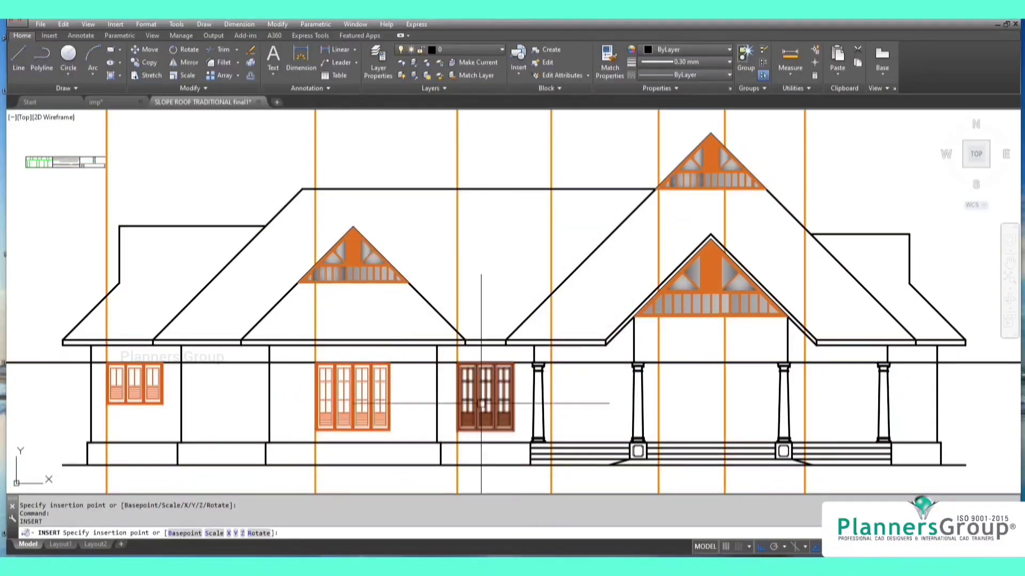
Insert entrance door block dw with its side windows where the fourth guide line meets the window head line, inside the porch.
key(Return)
text(kd1)
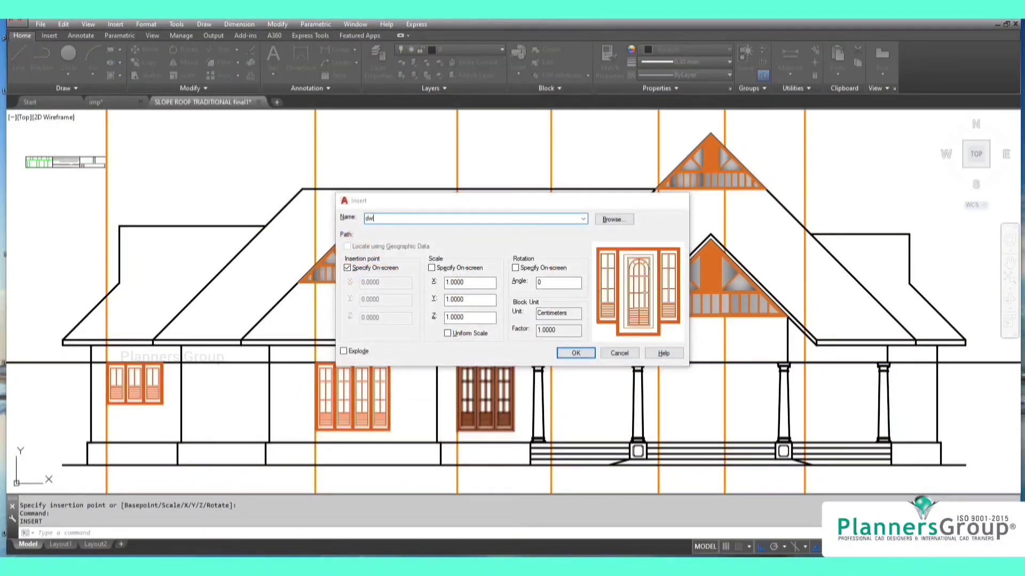
key(Return)
click(543, 365)
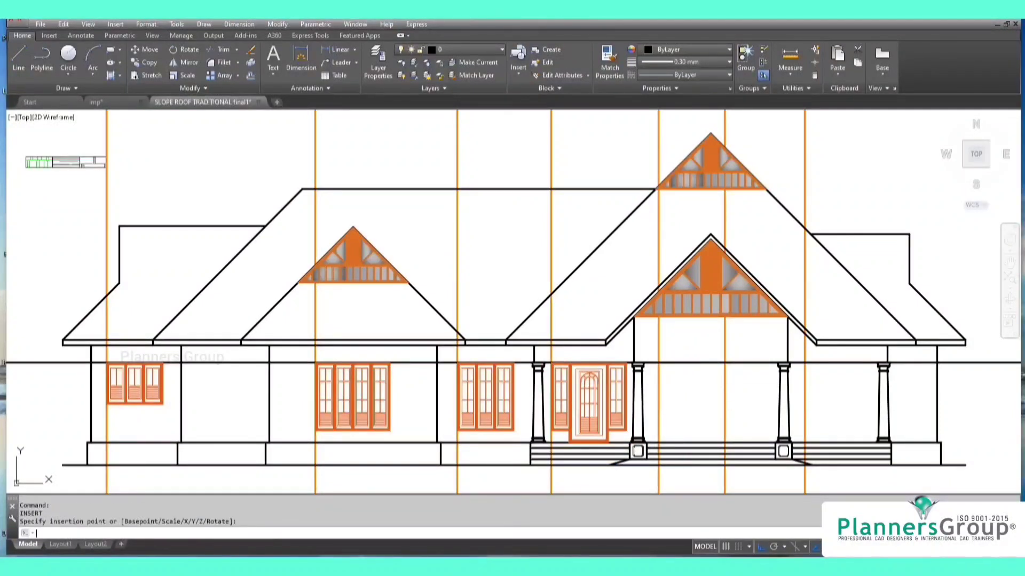
Insert two-panel window block fw2 at the fifth and sixth guide lines on the window head line.
key(Return)
text(fw2)
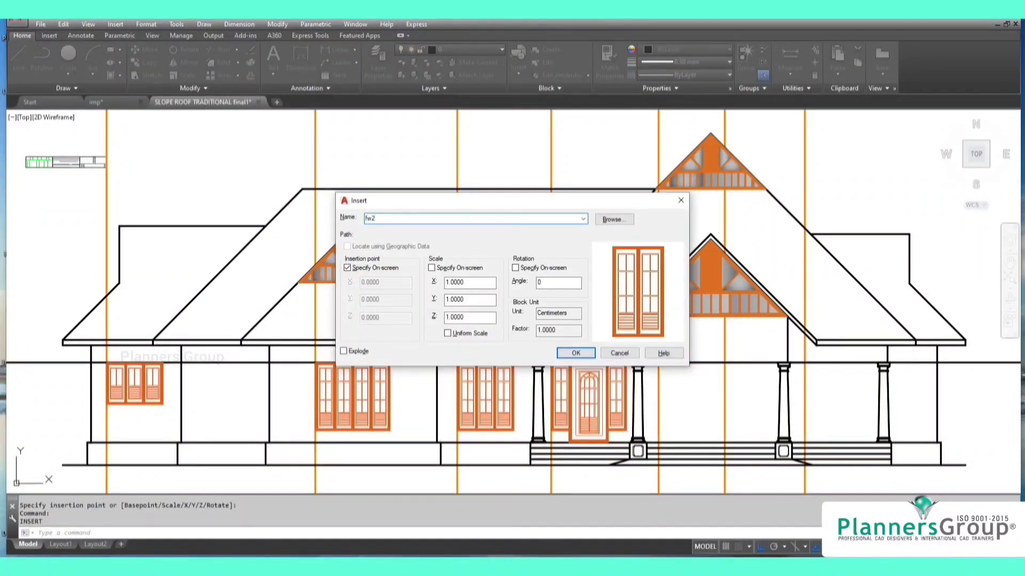
key(Return)
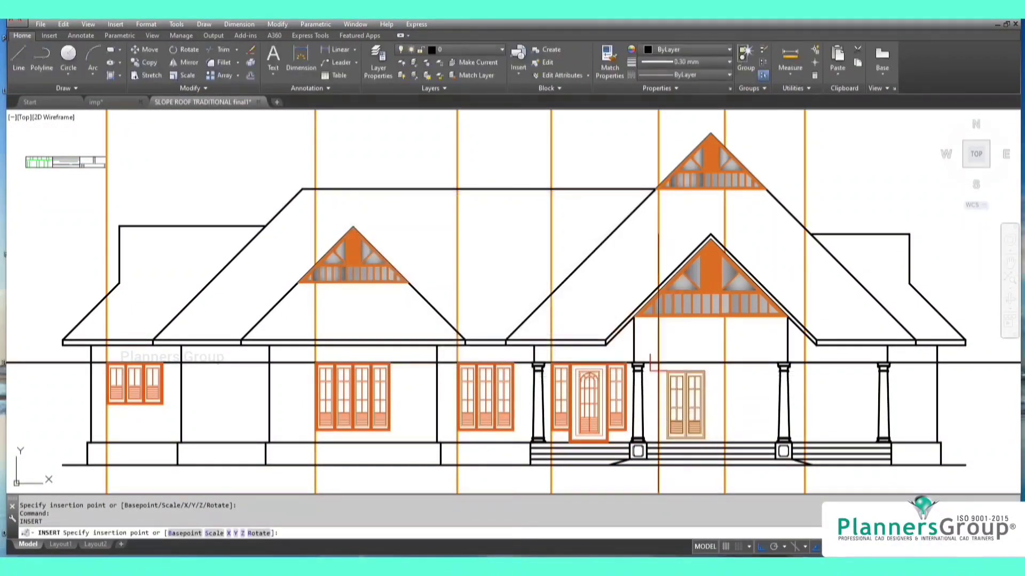
click(744, 397)
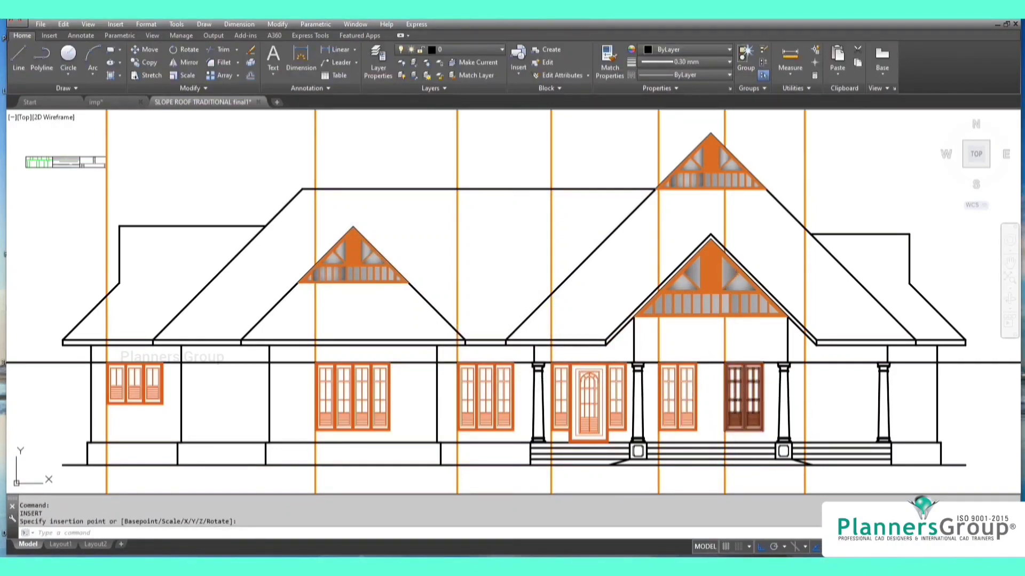
Insert another three-panel window block fw3 where the rightmost guide line meets the window head line.
key(Return)
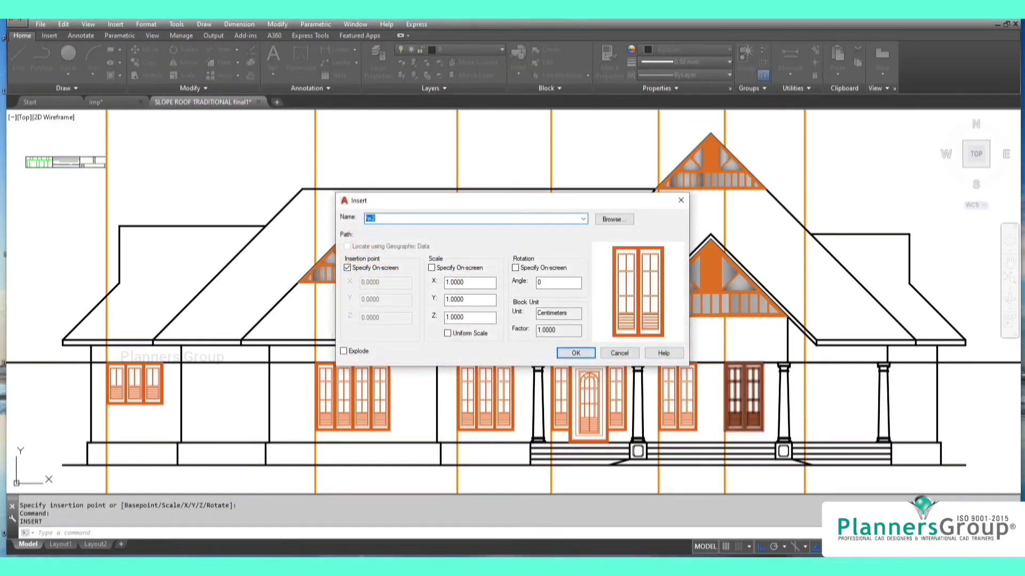
key(Return)
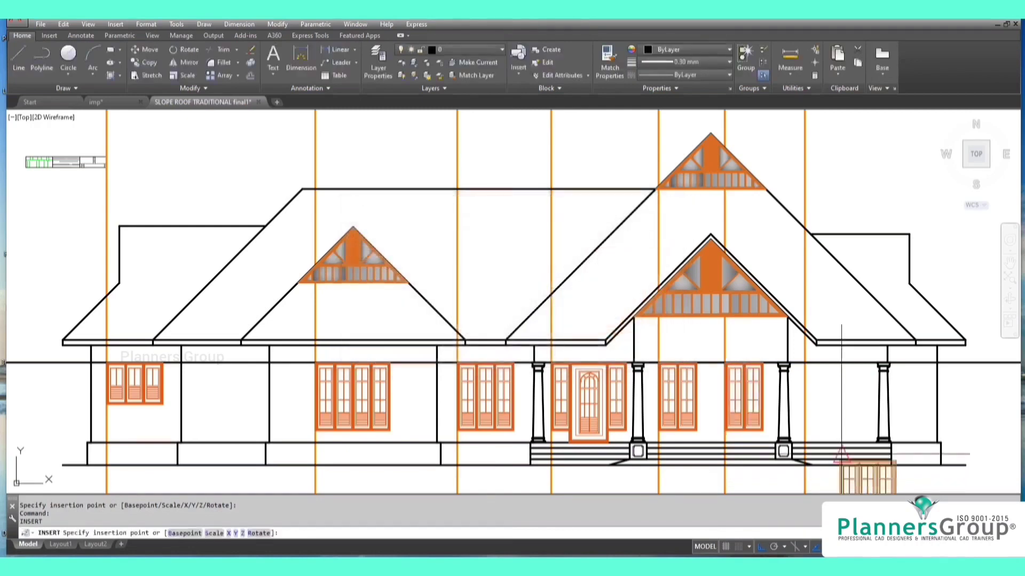
click(801, 364)
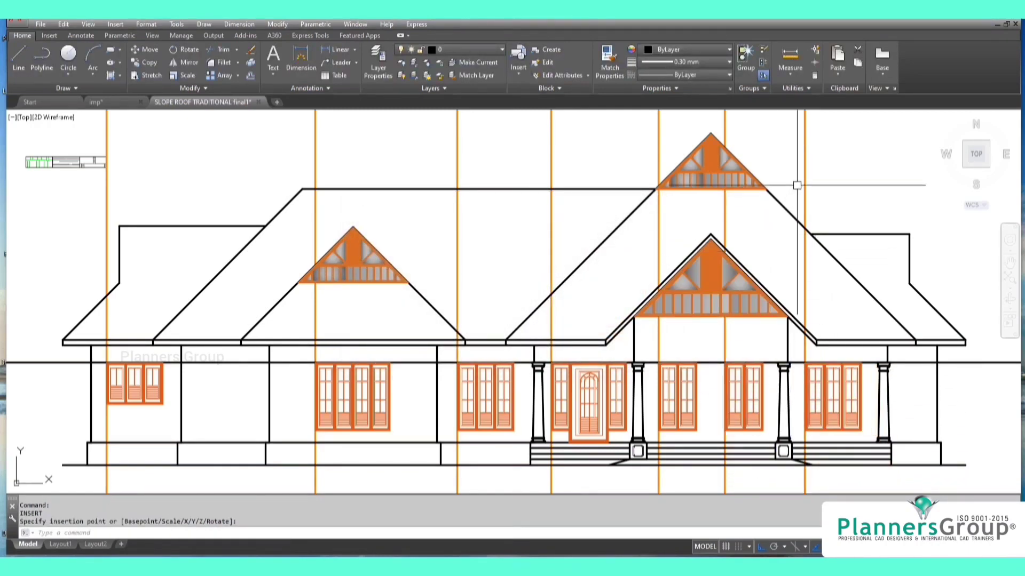
Erase all the vertical orange guide lines running across the elevation.
click(820, 121)
click(98, 127)
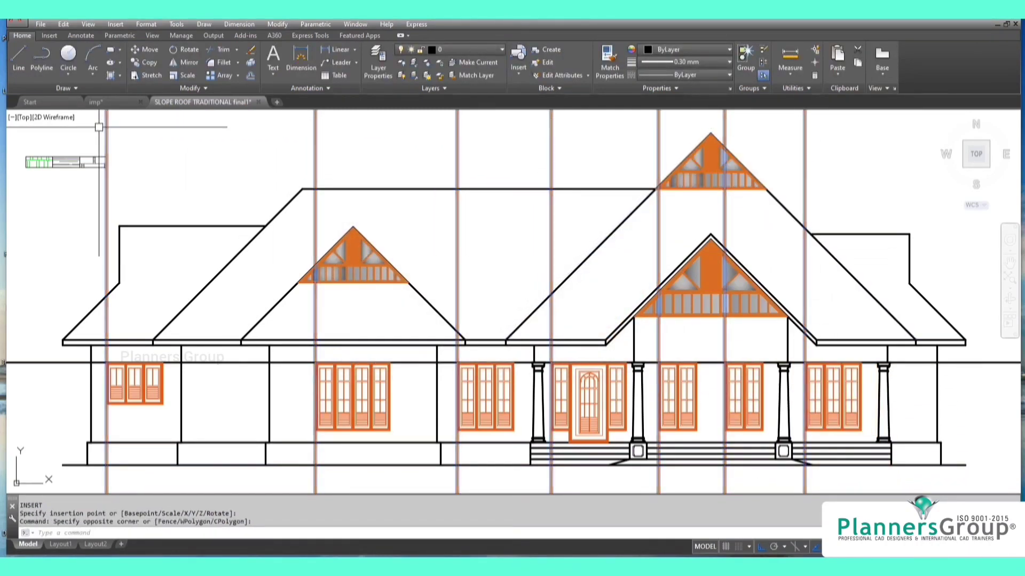
text(e)
key(Return)
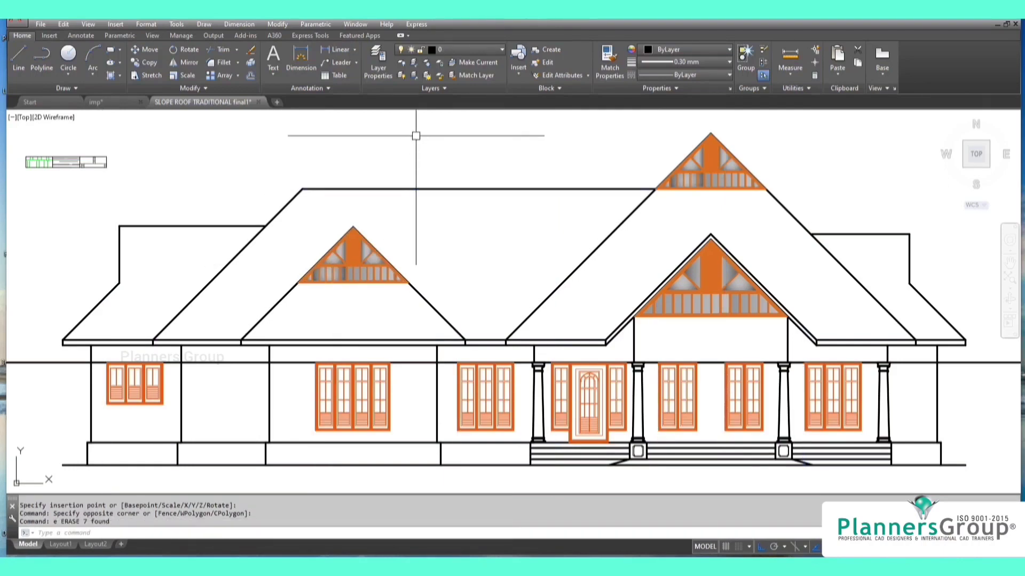
Hatch every sloping roof face with the green AR-RSHKE pattern at scale 2, inheriting the properties from the sample swatch.
text(h)
key(Return)
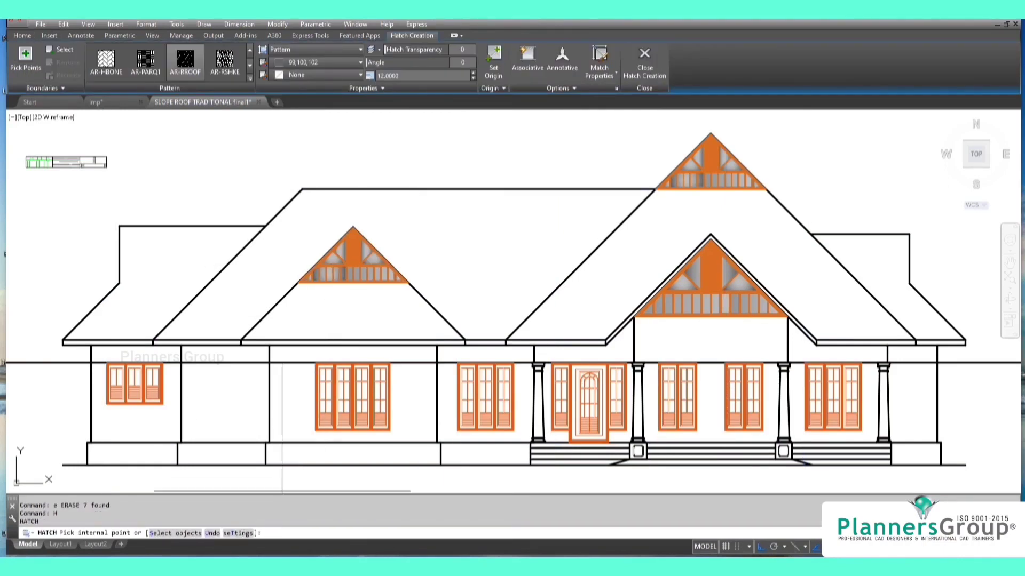
click(238, 533)
click(45, 162)
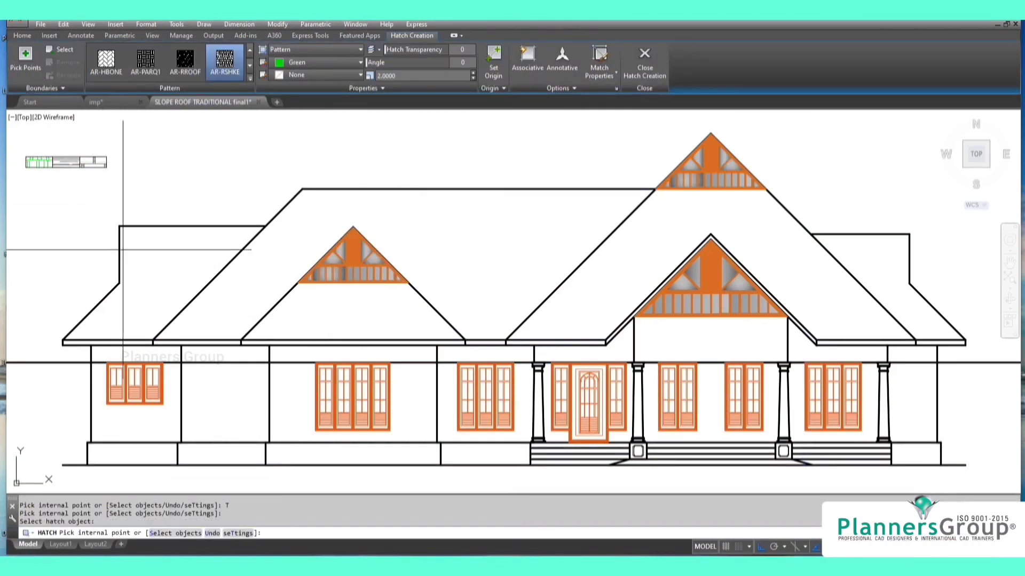
click(131, 268)
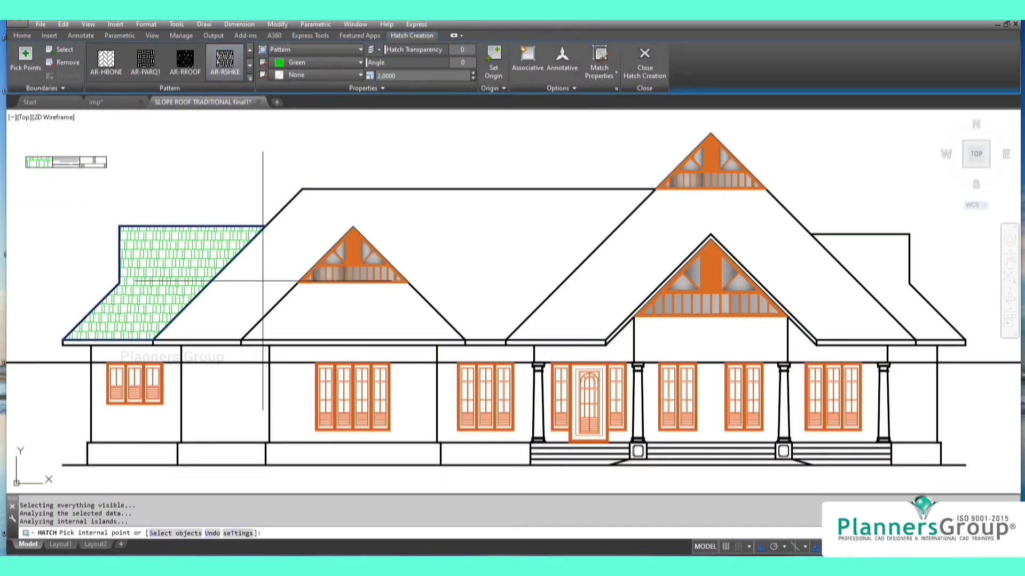
click(275, 273)
click(369, 310)
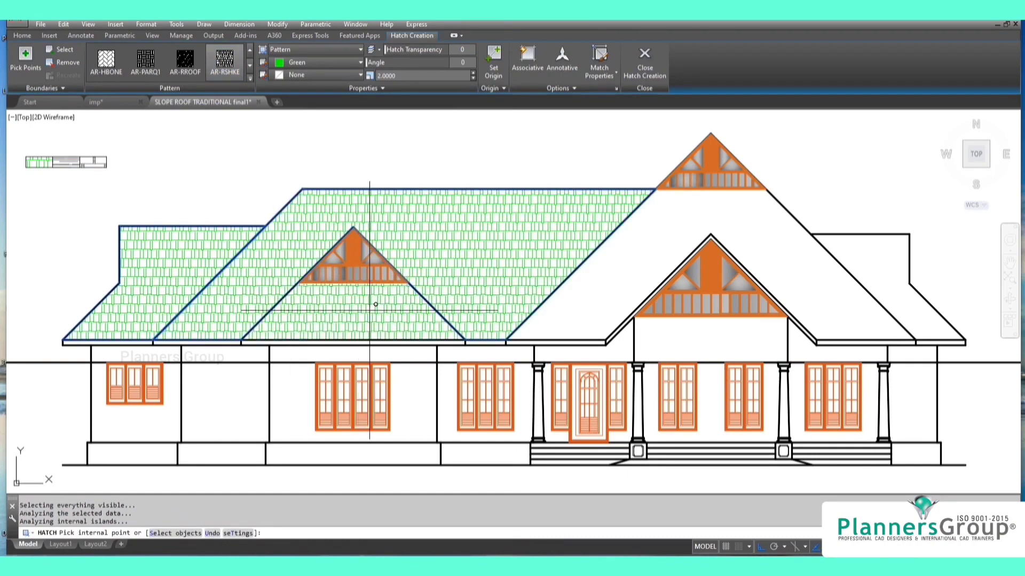
click(593, 307)
click(867, 279)
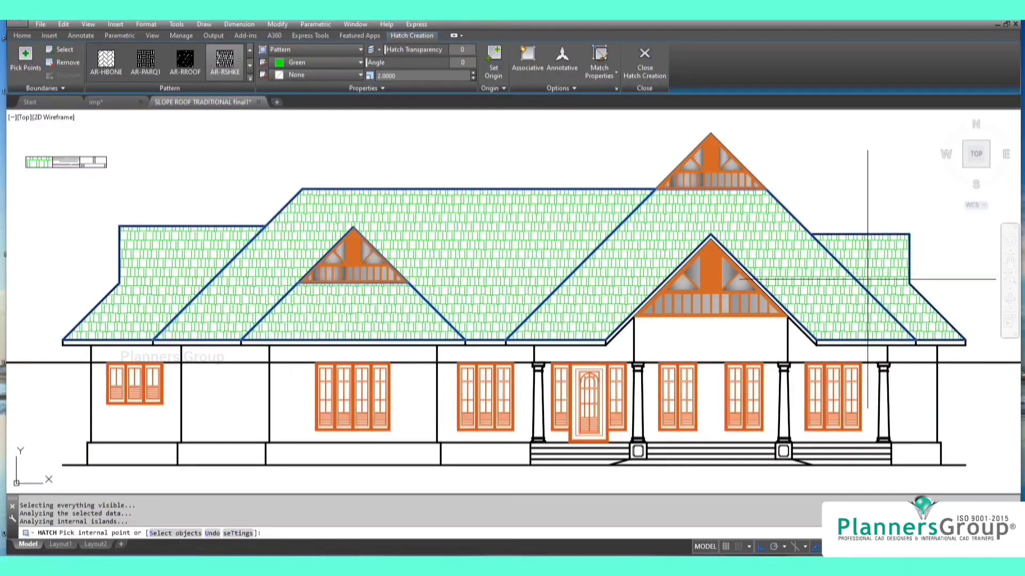
key(Return)
Erase the long horizontal guide line at window head height.
click(422, 363)
text(e)
key(Return)
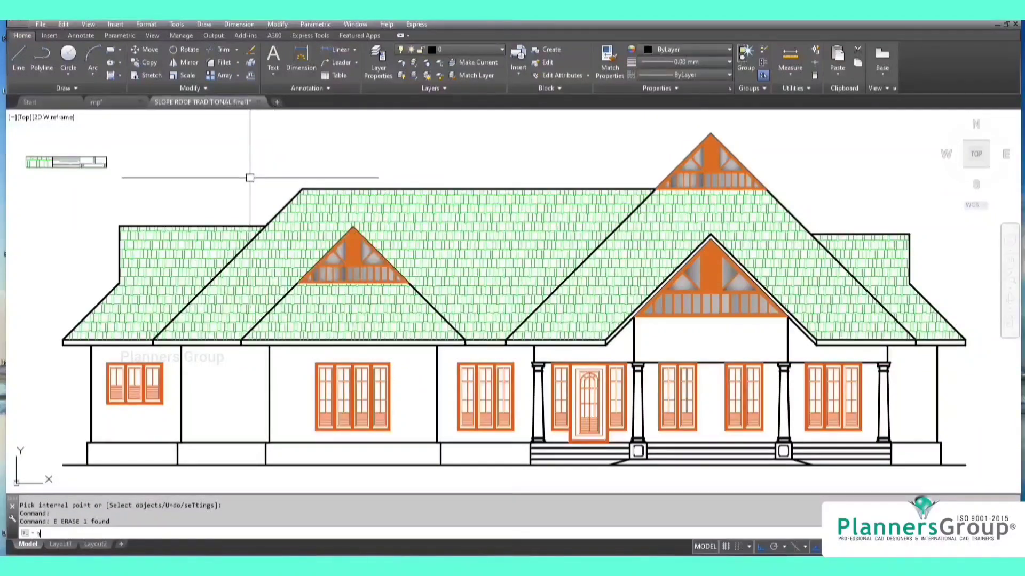
Hatch all the plinth panels beside the porch steps with the BRSTONE pattern at scale 60, inherited from the sample swatch.
text(h)
key(Return)
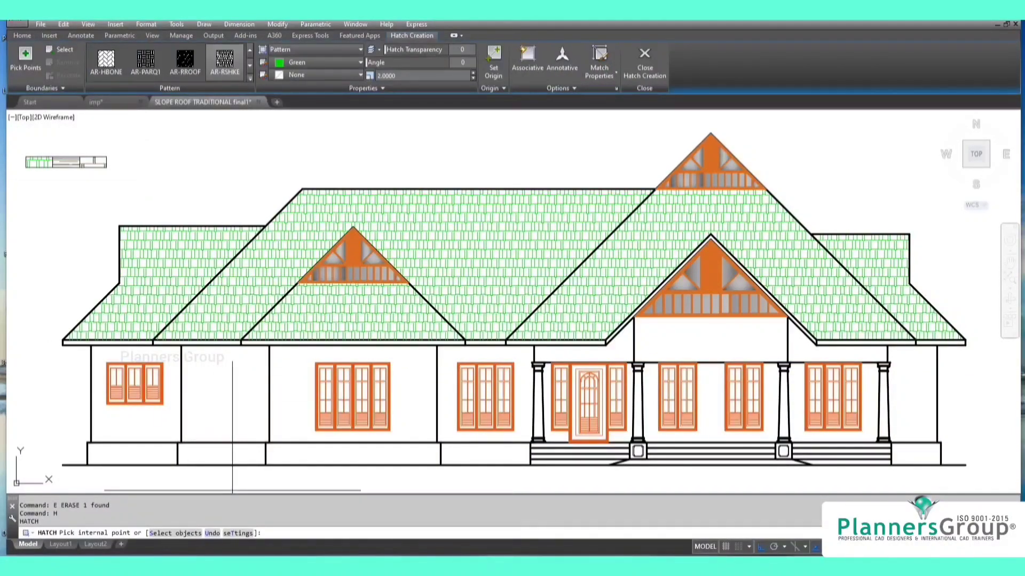
text(t)
key(Return)
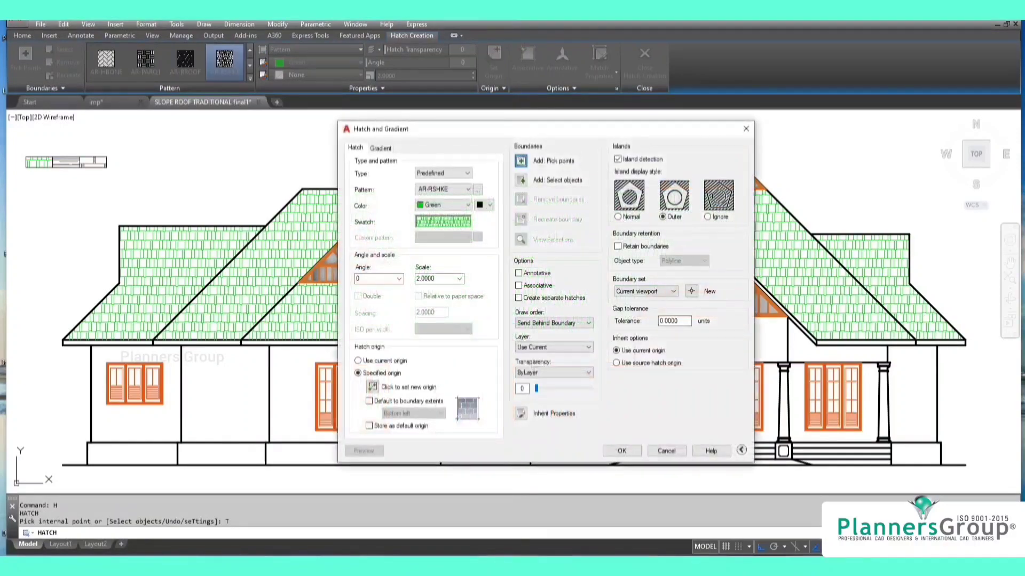
click(521, 414)
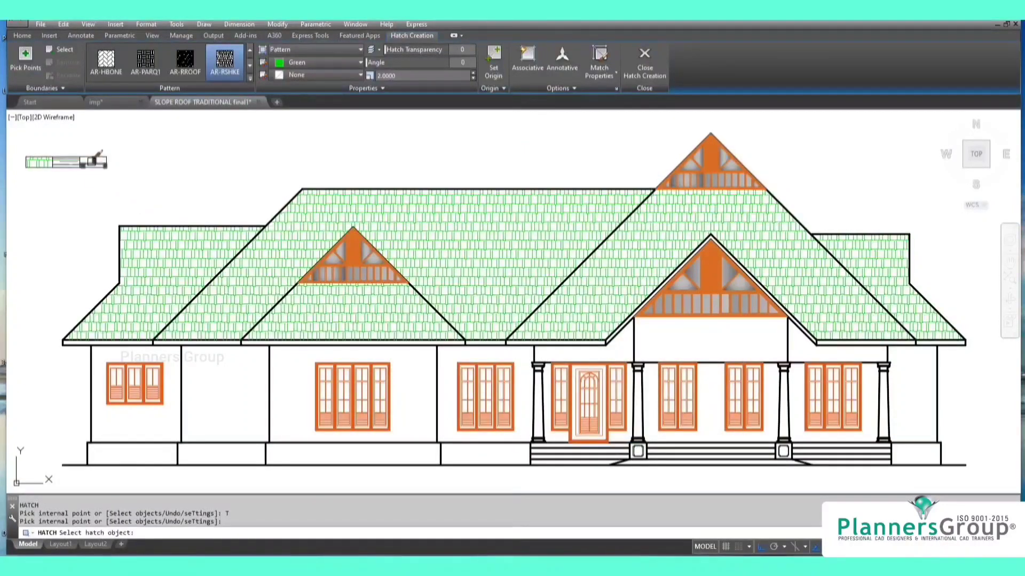
click(97, 159)
click(133, 454)
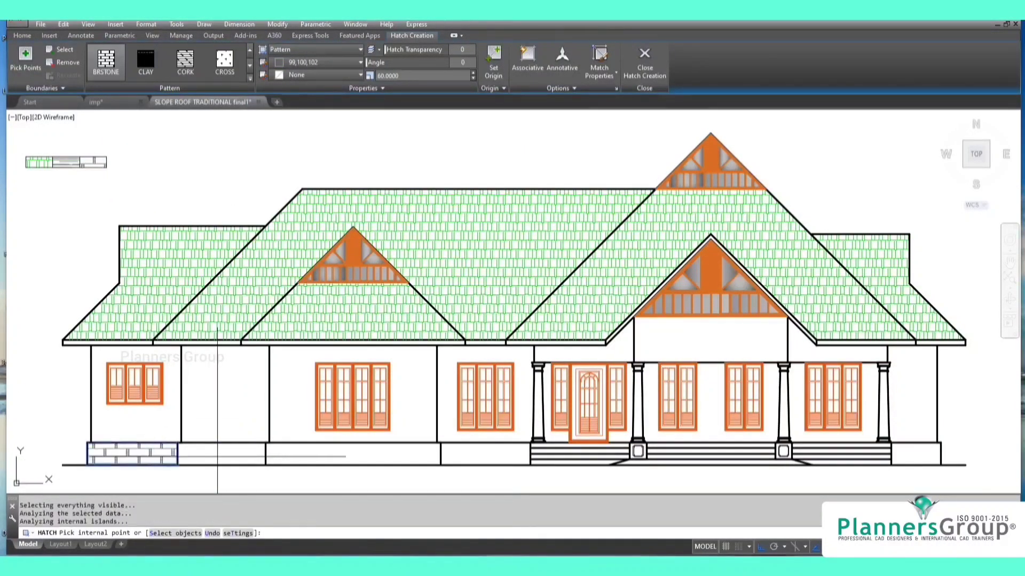
click(377, 454)
click(479, 453)
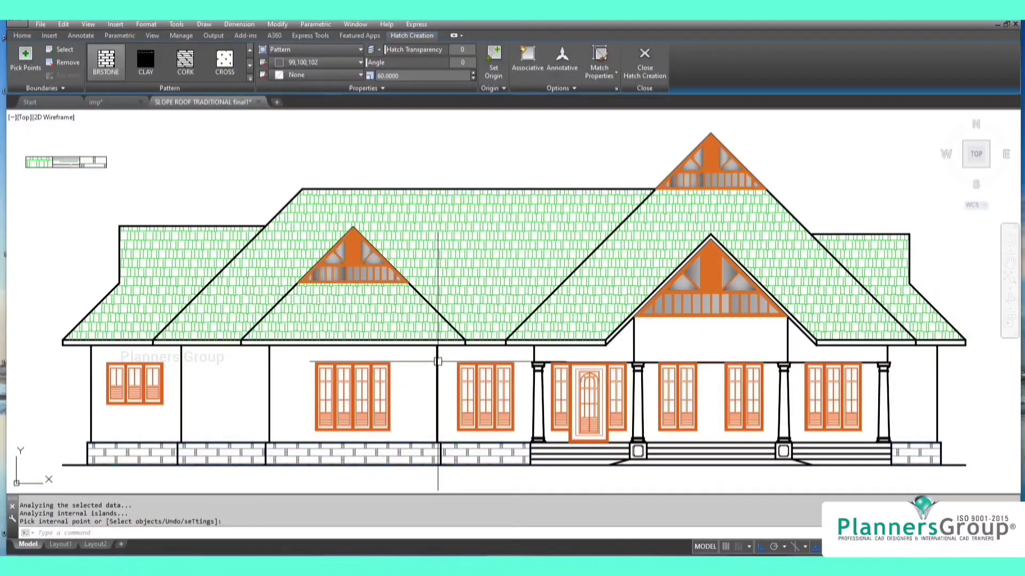
key(Return)
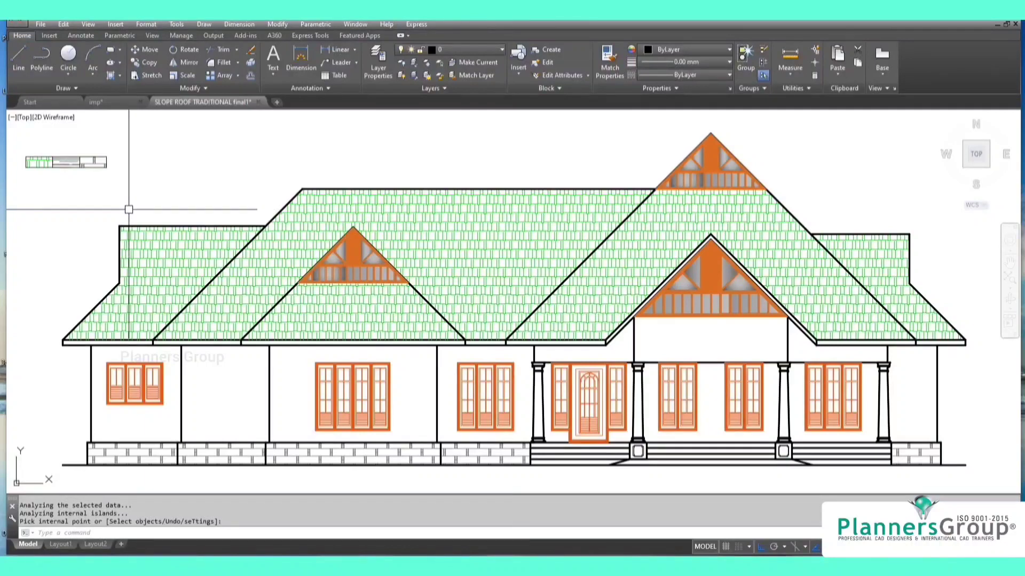
Hatch the windowless left wall bay with AR-RROOF at scale 12 inherited from the sample, and insert the cladding block on the rightmost wall.
key(Return)
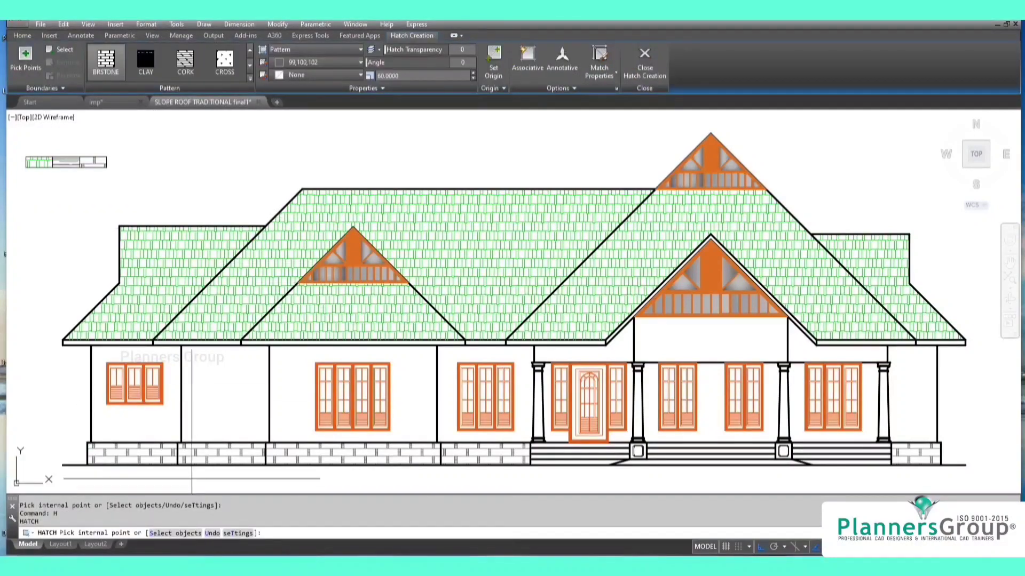
text(T)
key(Return)
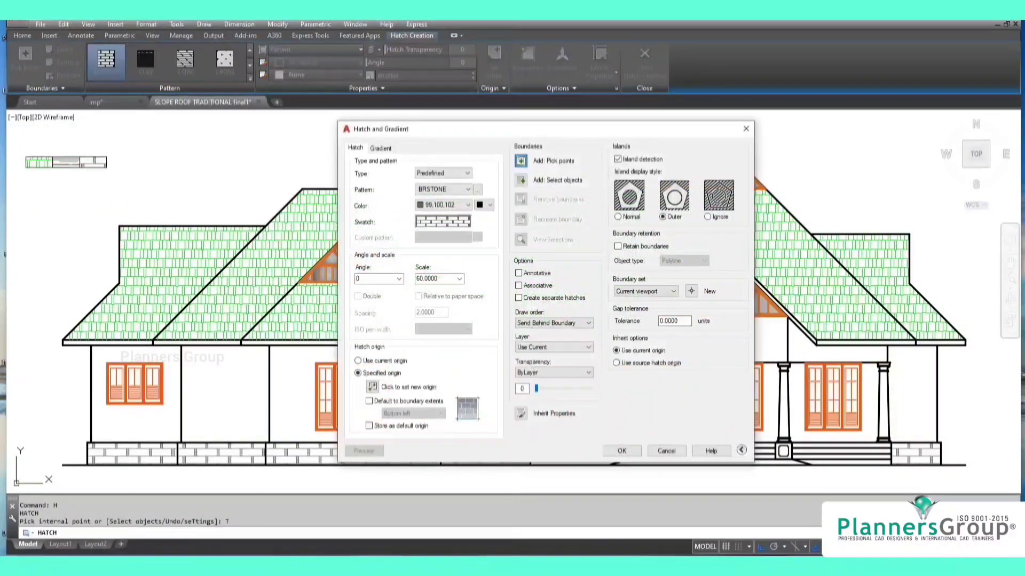
click(527, 474)
click(124, 235)
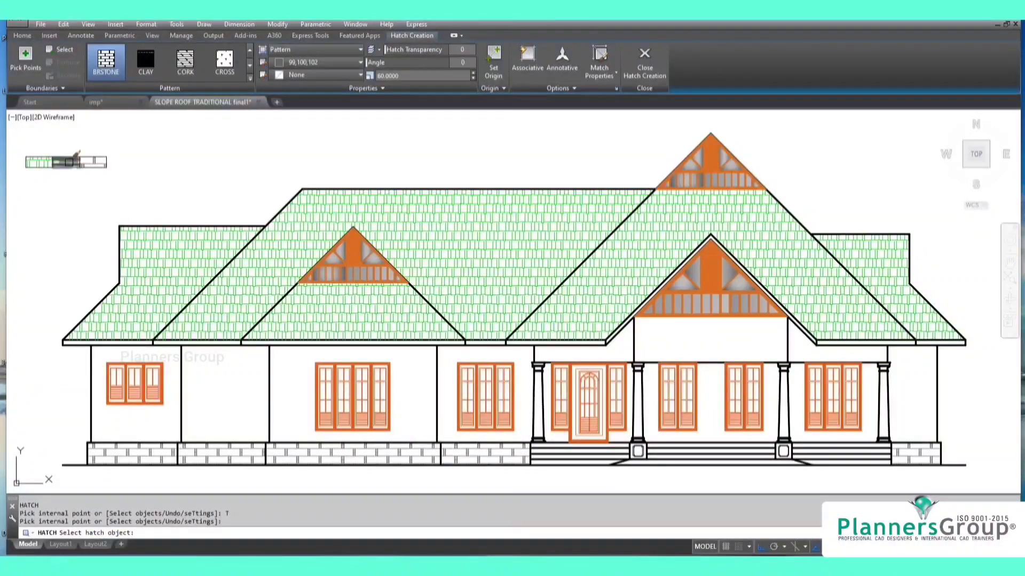
click(224, 395)
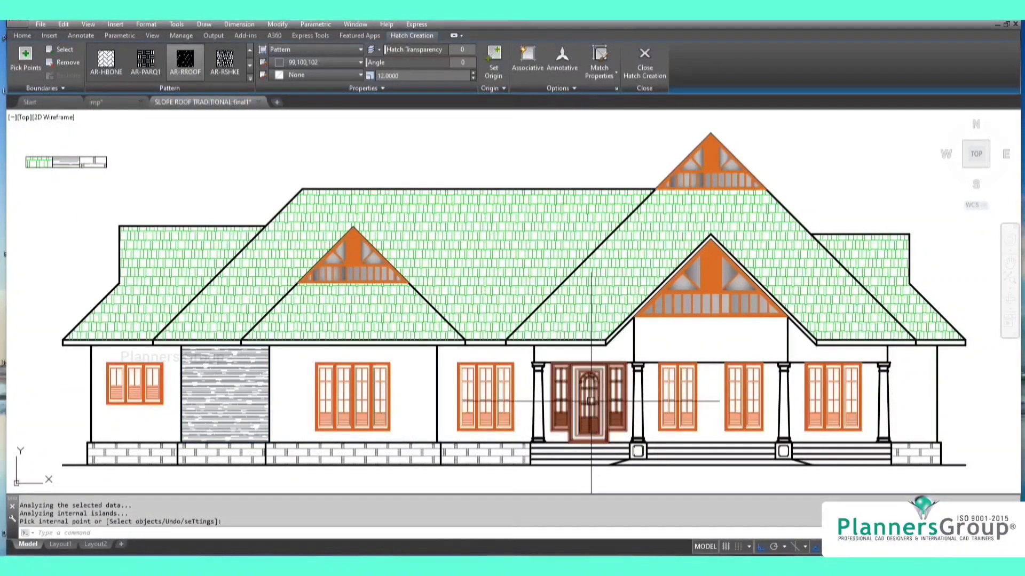
key(Return)
text(I)
key(Return)
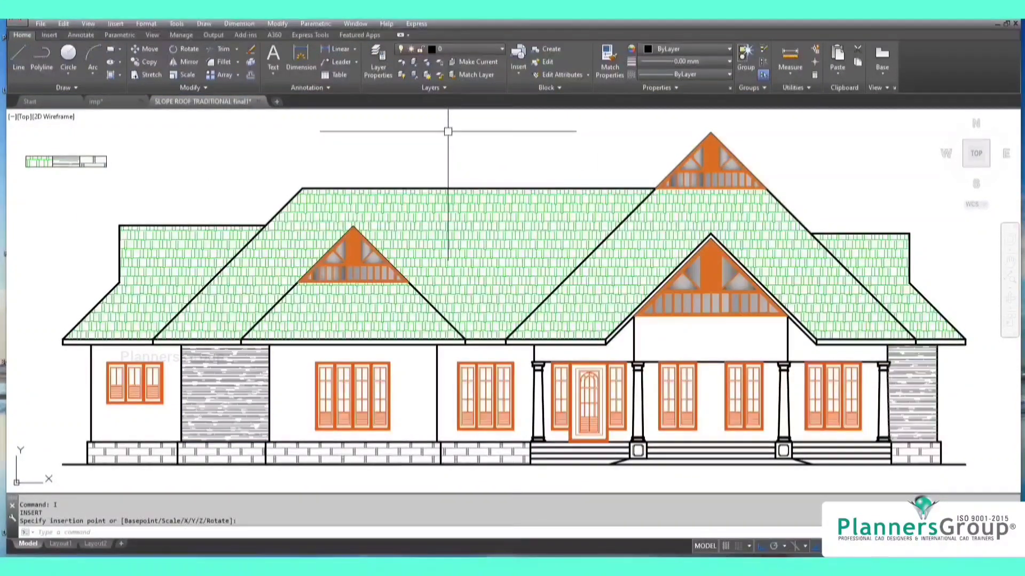
Insert pink flower block PL7 at the base of the stone-clad left wall bay.
key(Return)
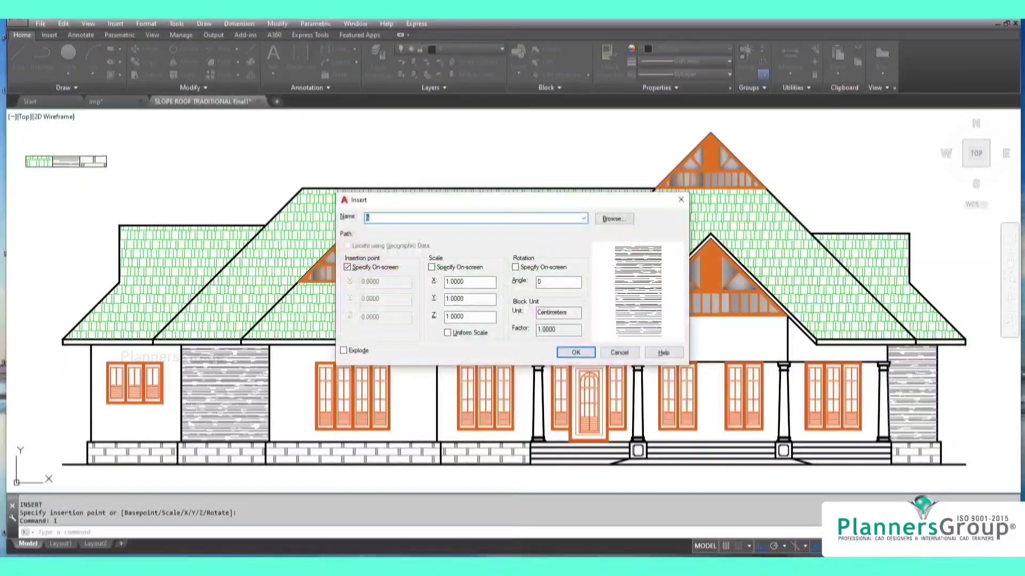
text(PL7)
key(Return)
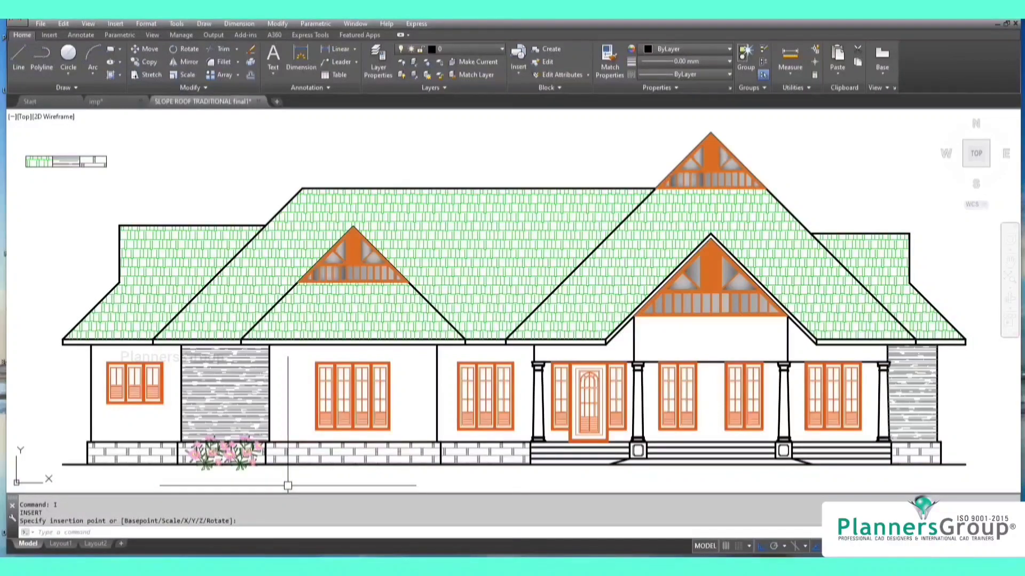
Insert the purple flower block three times along the plinth under the four-panel window and once at the rightmost plinth panel.
key(Escape)
text(I)
key(Return)
key(Return)
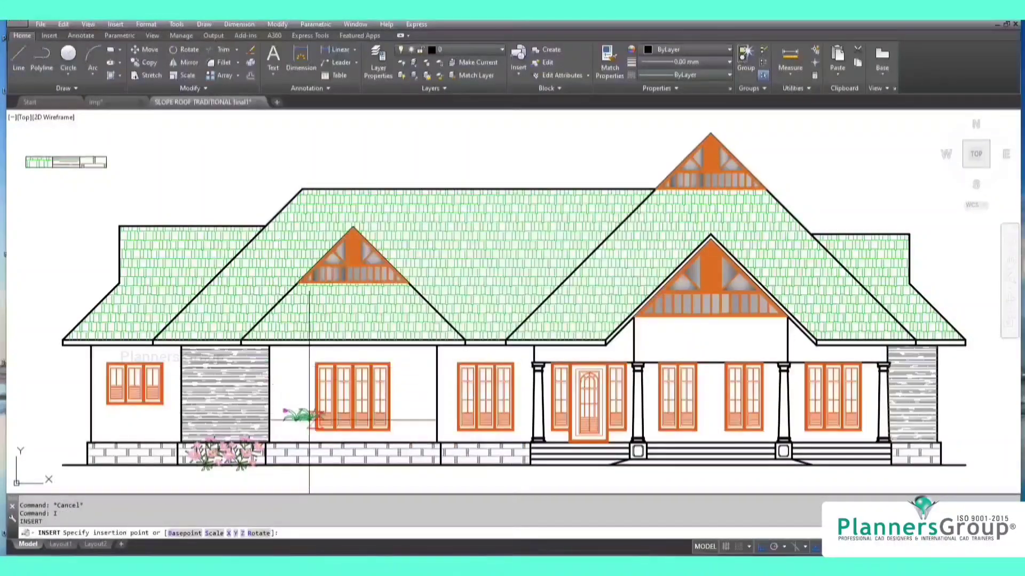
click(300, 470)
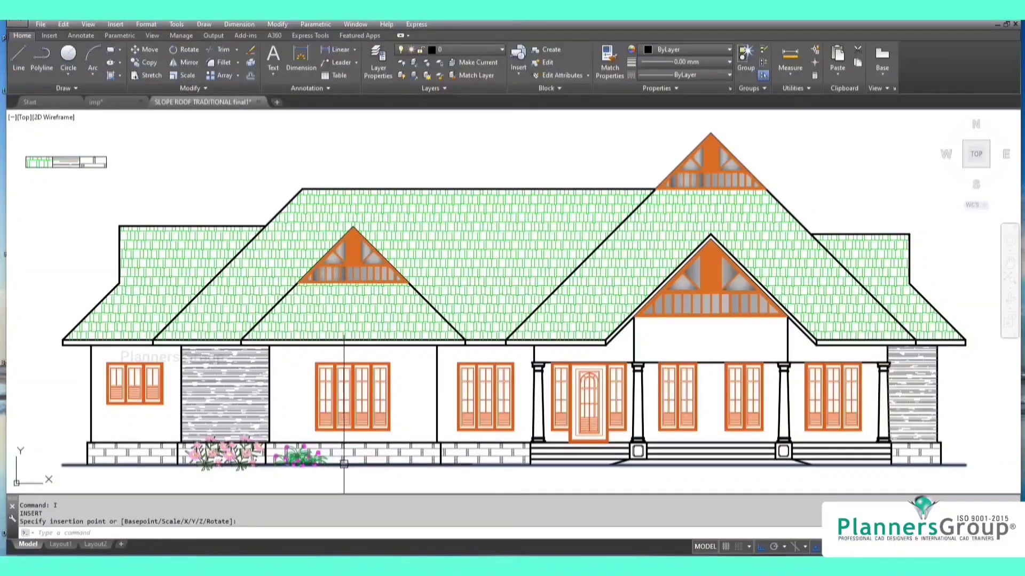
key(Return)
click(359, 467)
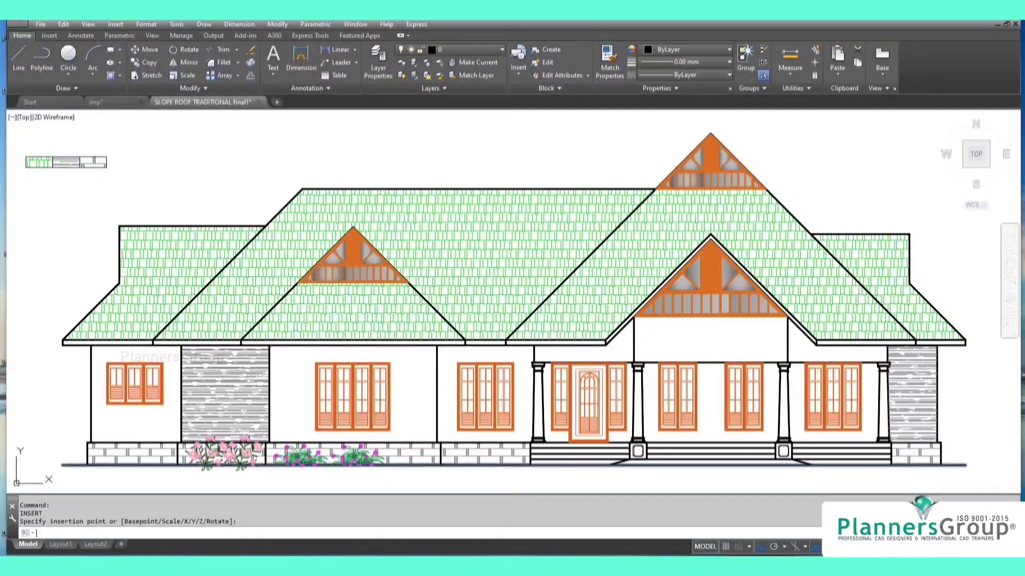
key(Return)
key(Return)
click(414, 467)
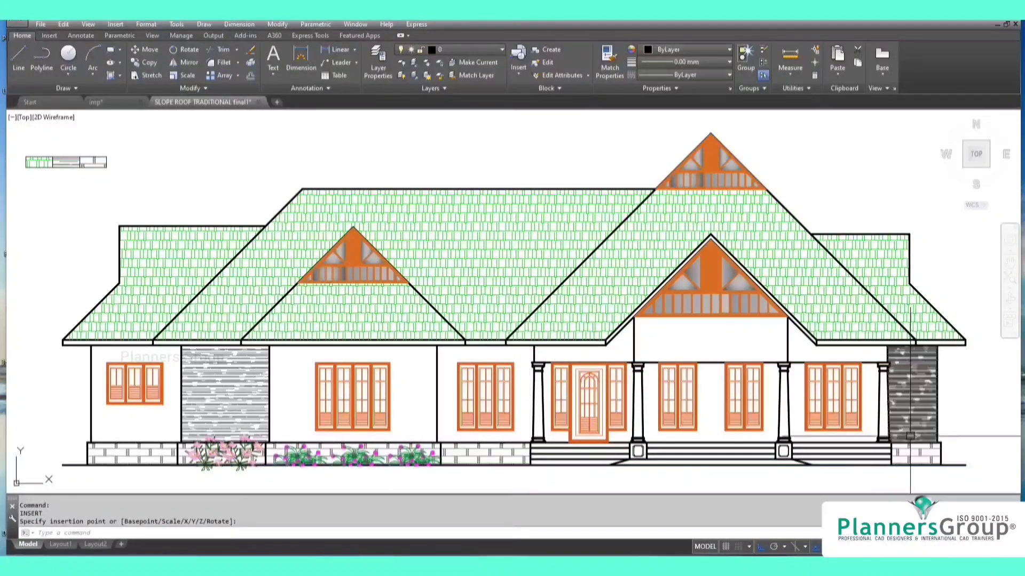
click(917, 466)
key(Return)
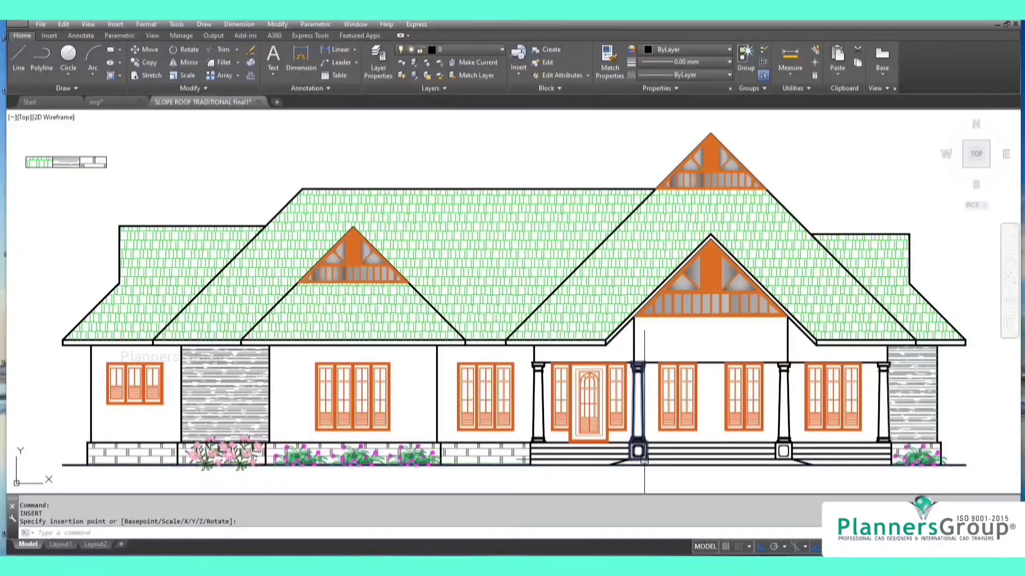
Insert flower bed block PL8 on the ground line beneath the three-panel window just left of the porch.
text(i)
key(Return)
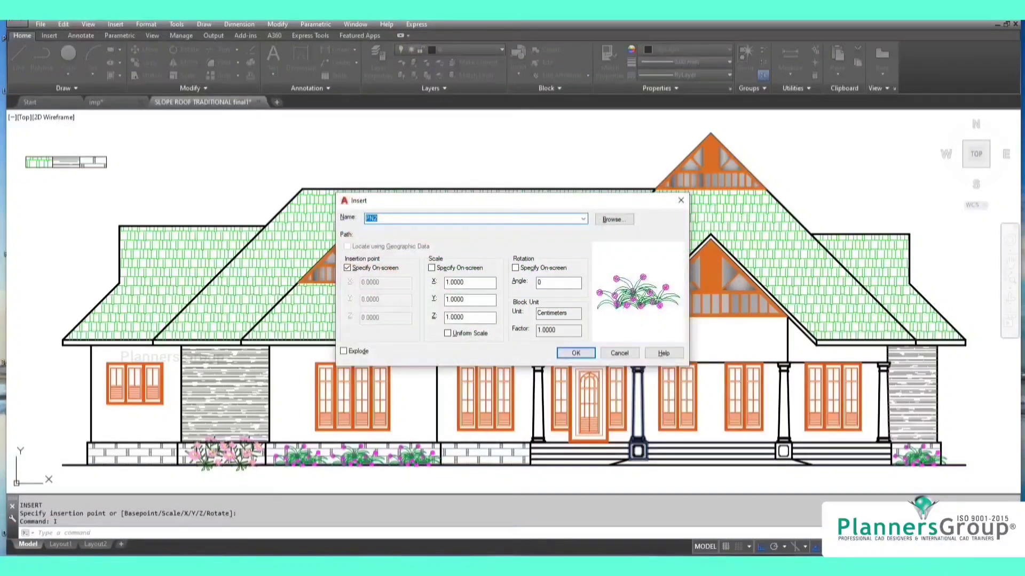
text(PL8)
key(Return)
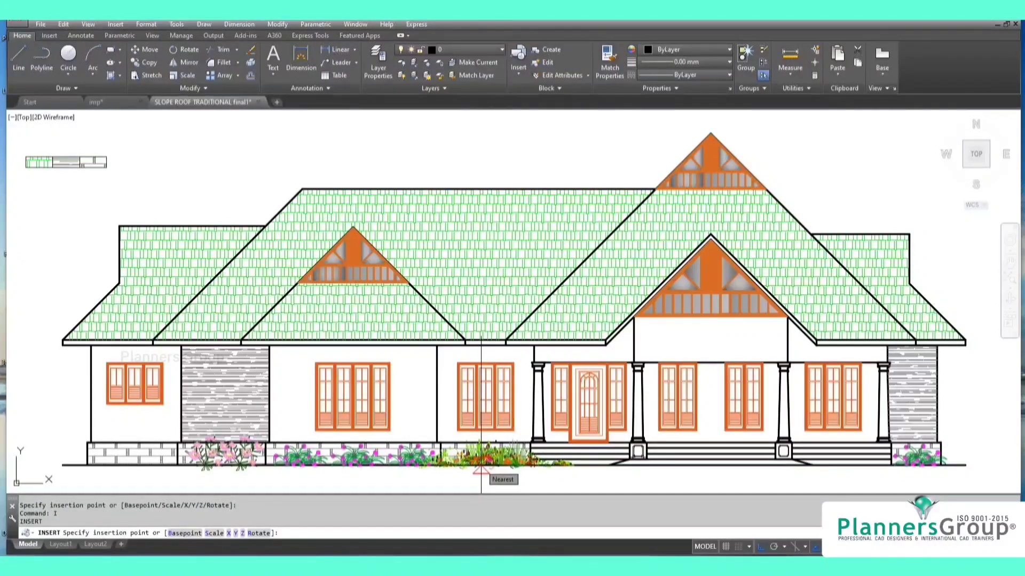
click(705, 490)
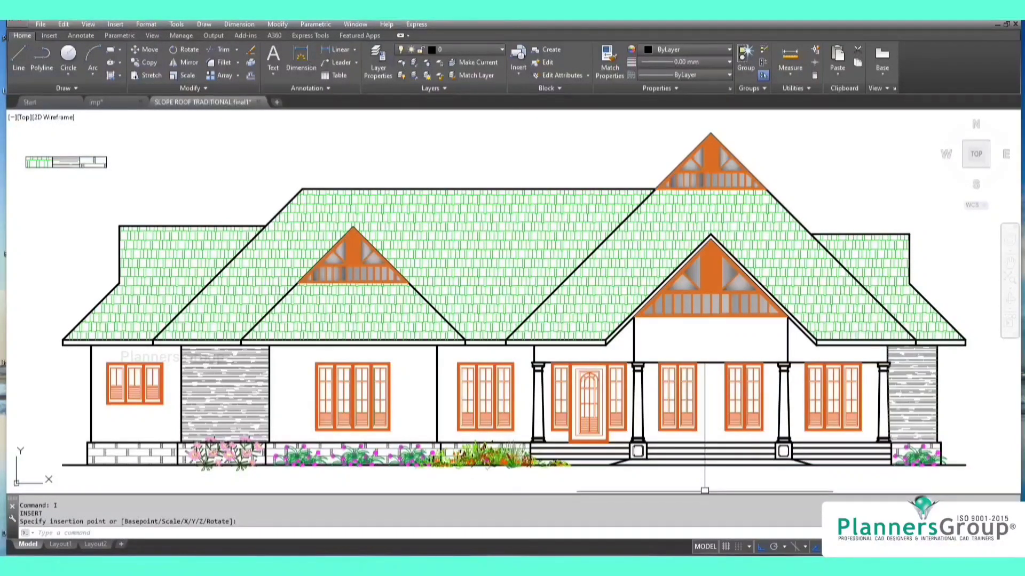
key(Return)
key(Escape)
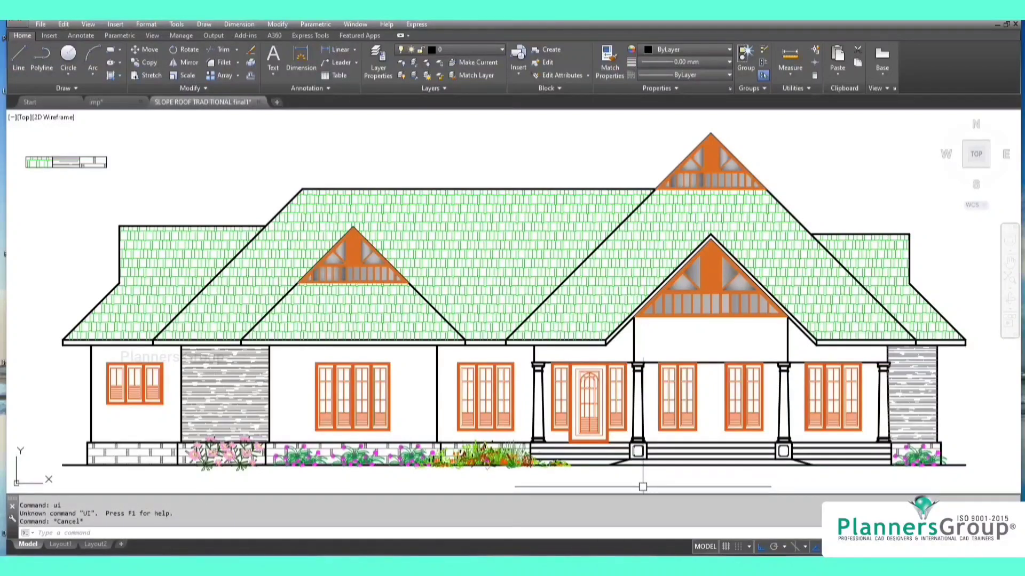
Insert front-view block CAR centred under the porch gable, between the two middle columns.
text(i)
key(Return)
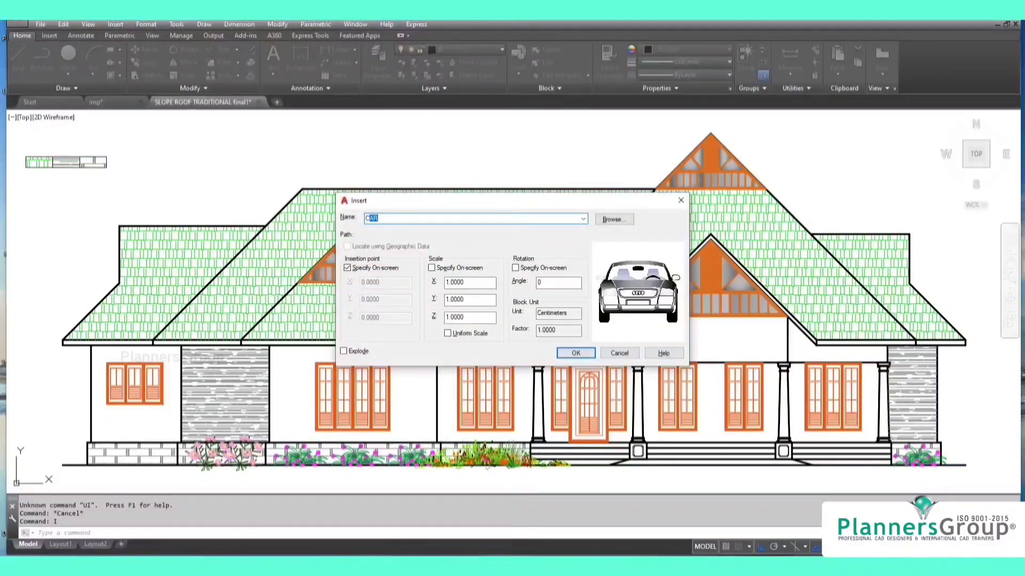
key(Return)
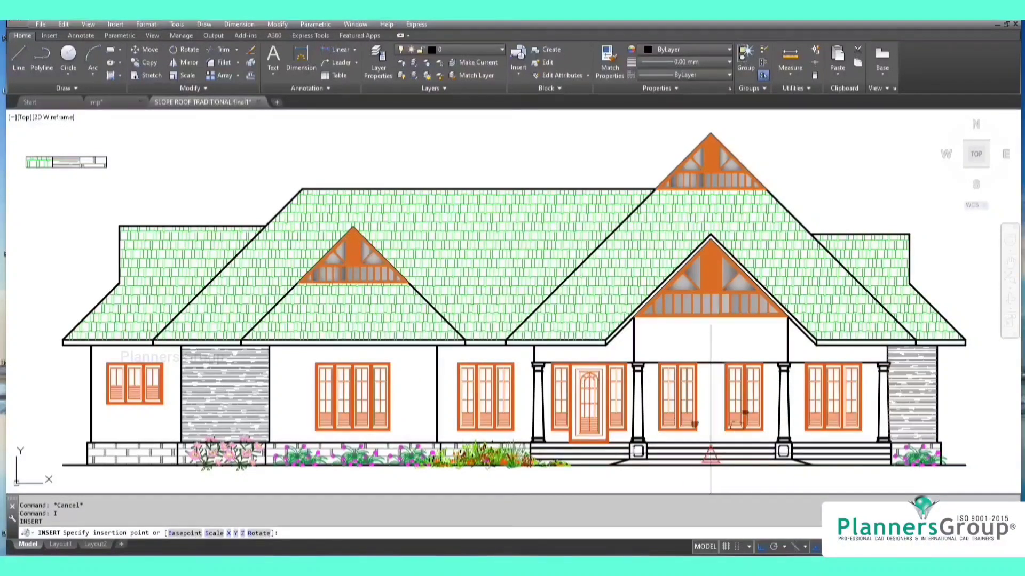
click(711, 455)
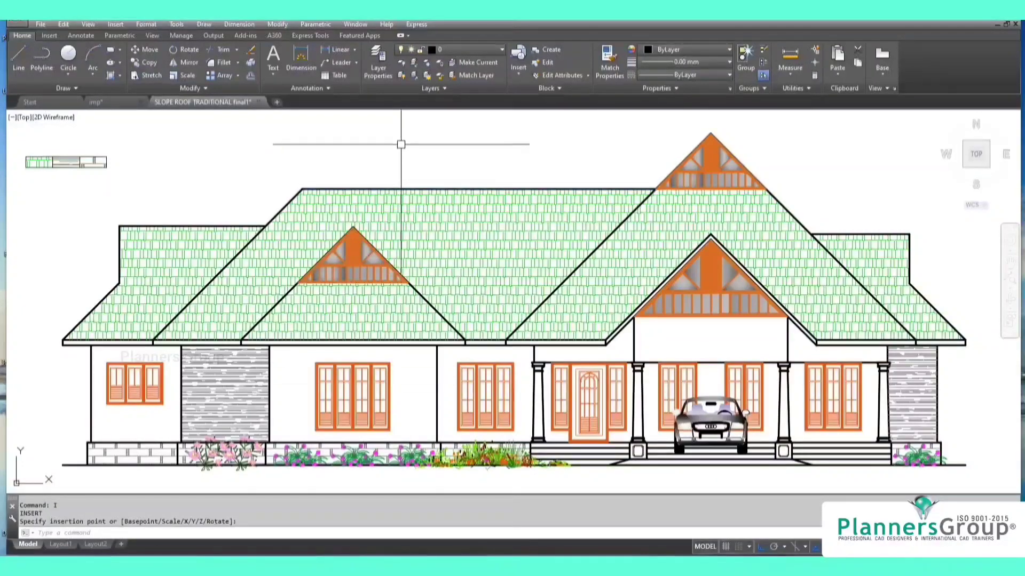
Insert finial block K at the left roof's upper corner, the main ridge's left end and the left gable's peak.
key(Return)
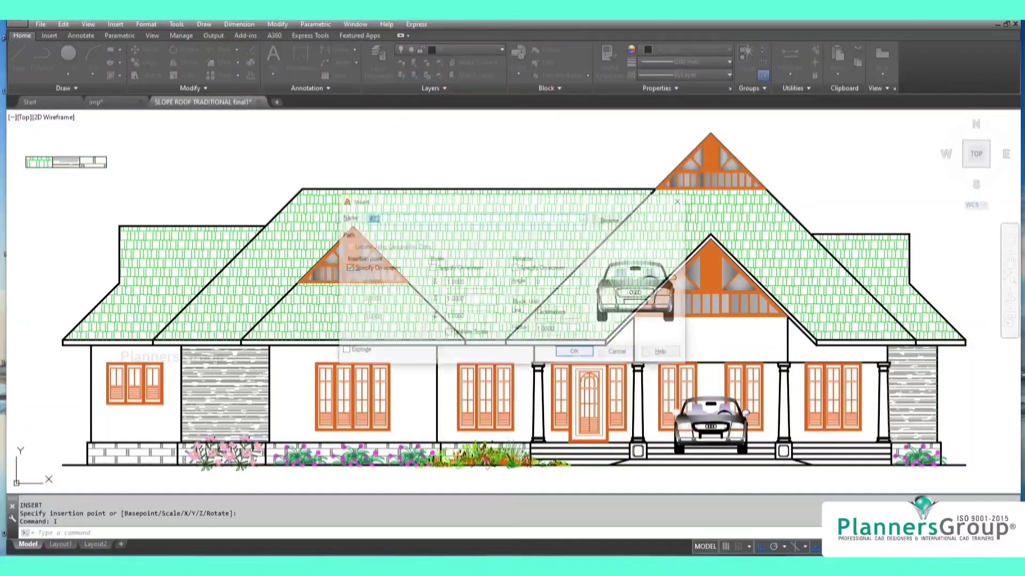
text(k)
key(Return)
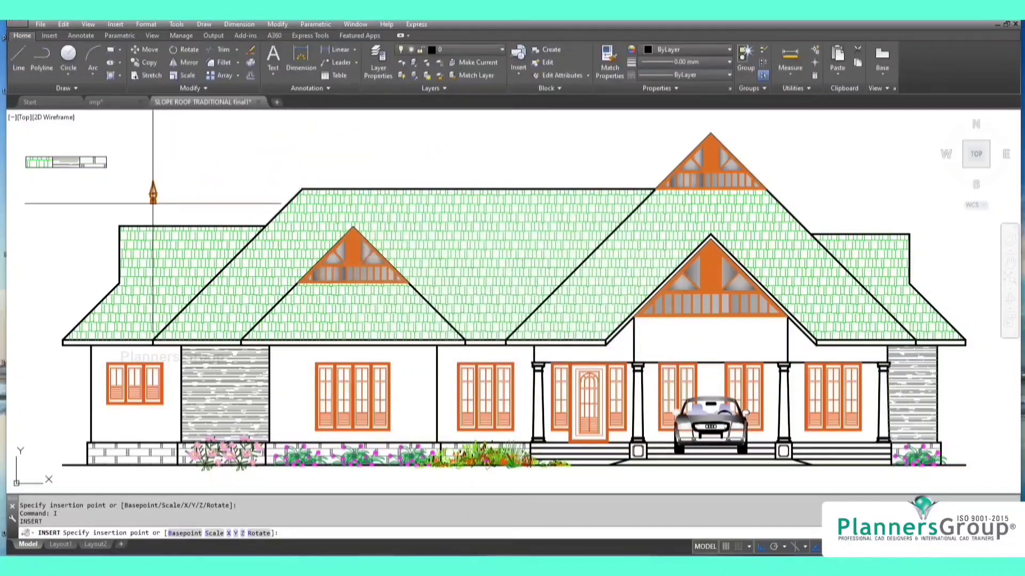
click(119, 226)
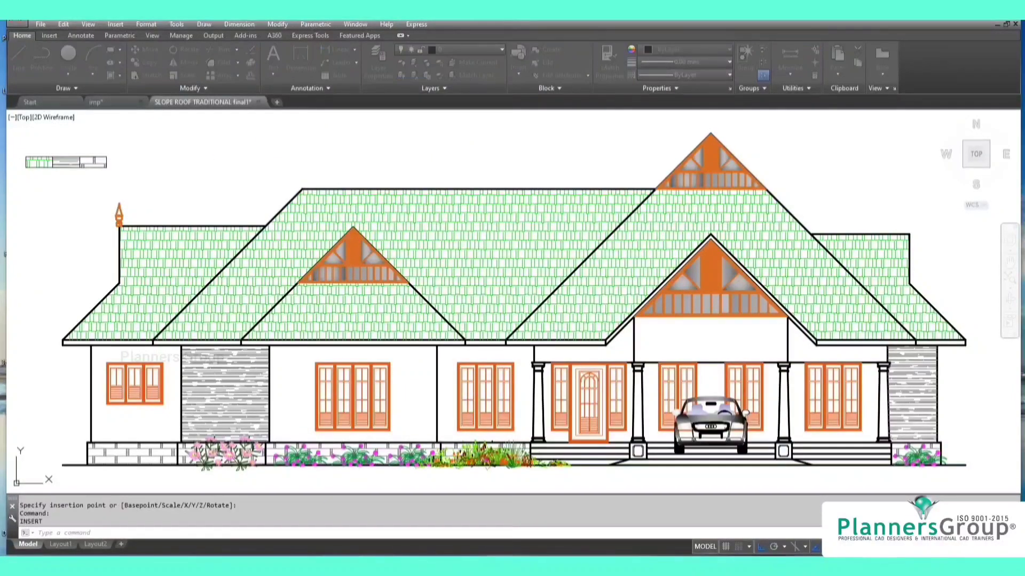
click(302, 189)
key(Return)
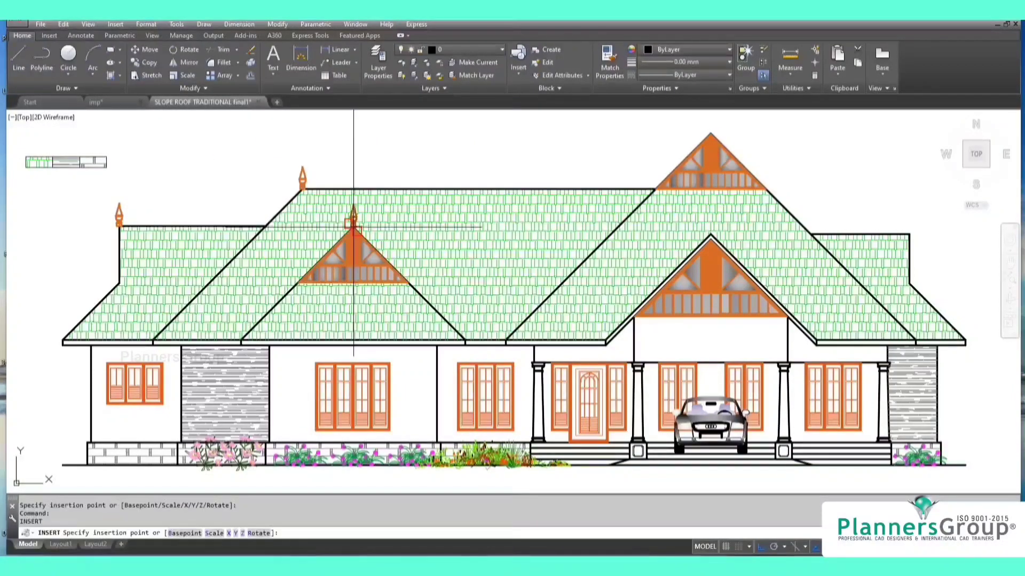
click(354, 226)
Insert the same finial block at the tall gable's peak, the porch gable's peak and the rightmost roof's upper corner.
key(Return)
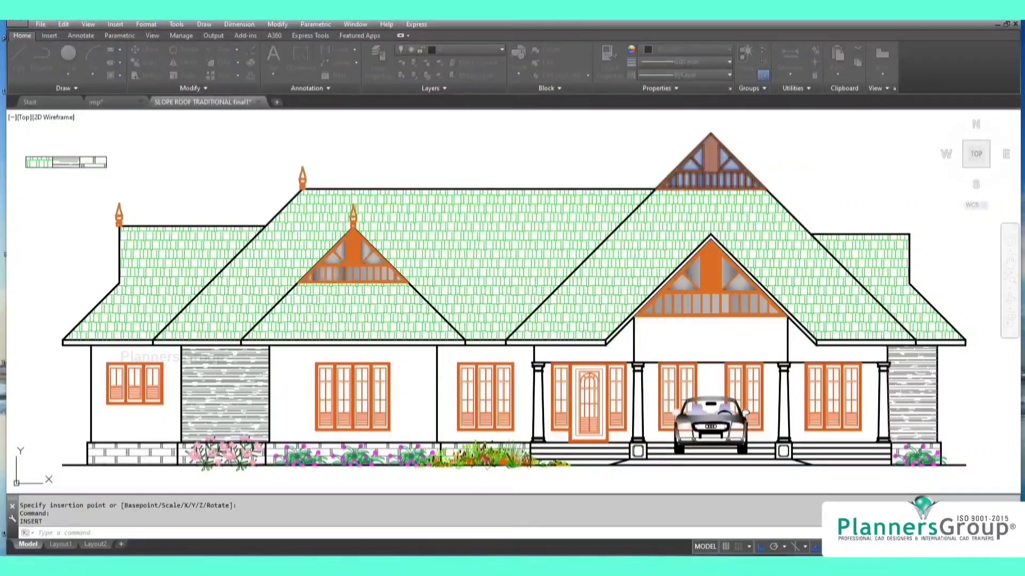
click(710, 130)
key(Return)
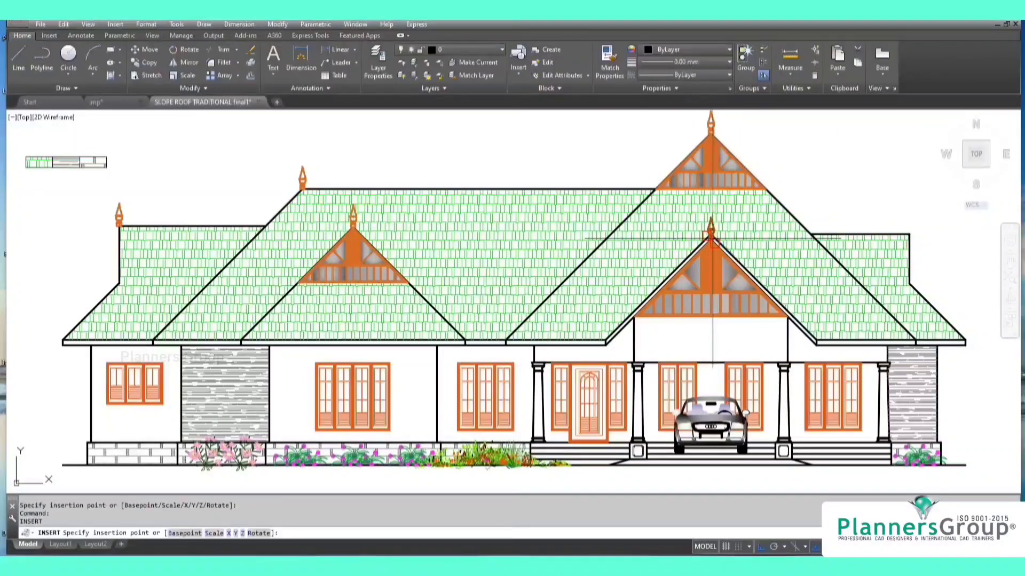
click(710, 235)
key(Return)
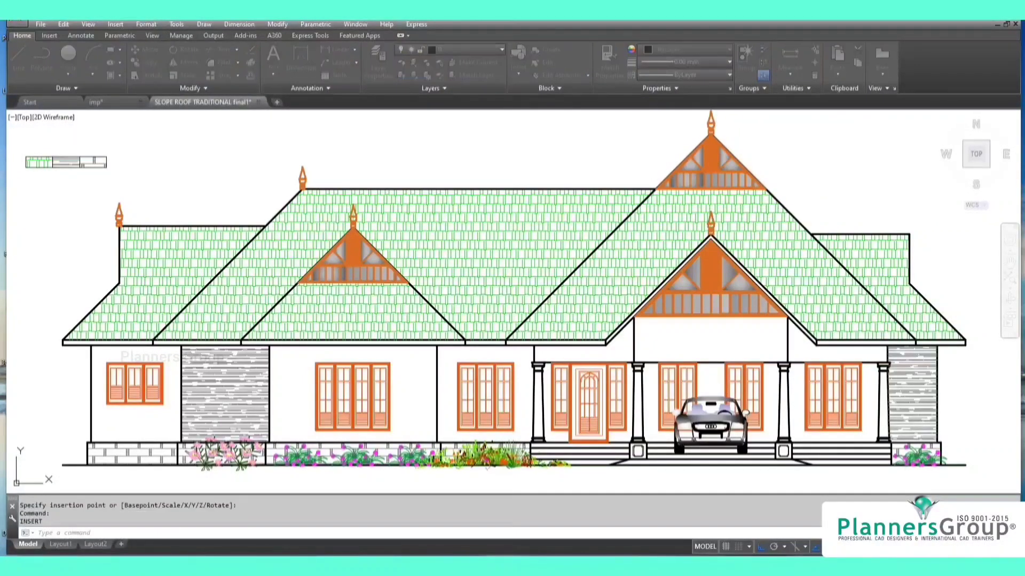
click(908, 233)
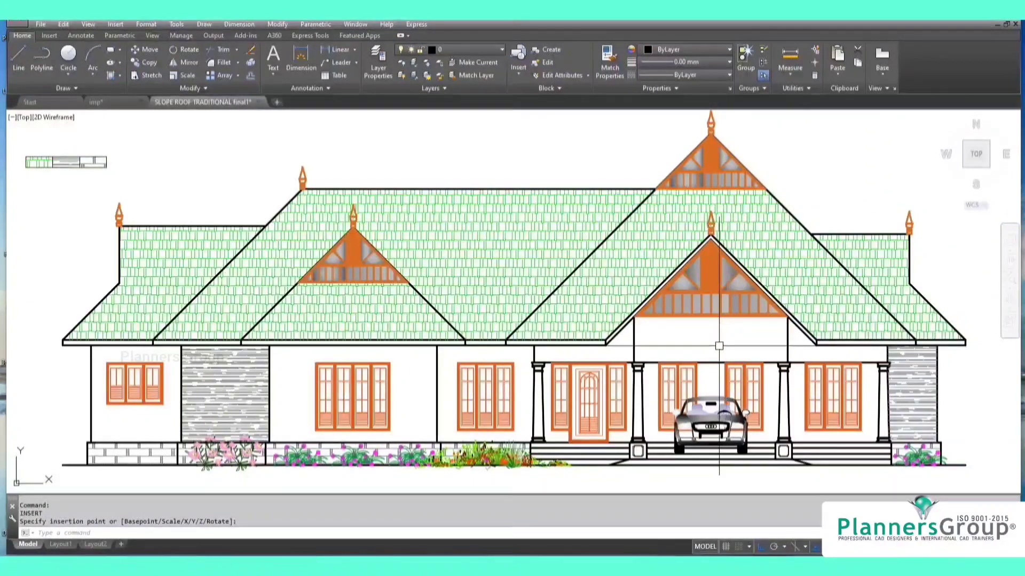
Draw a vertical construction line through the midpoint of the porch gable's base.
text(l)
key(Return)
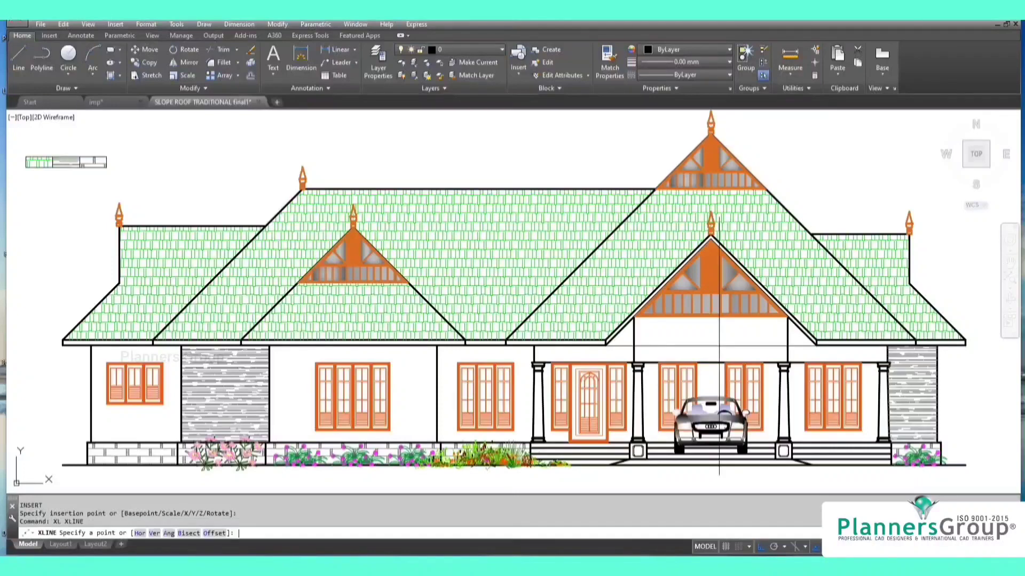
text(v)
key(Return)
click(711, 318)
key(Return)
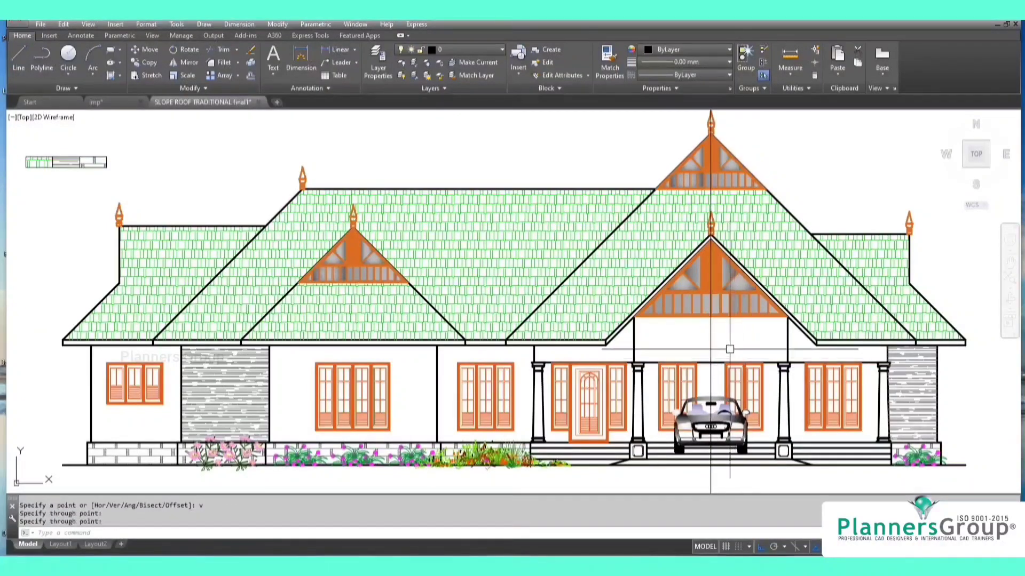
Insert the round window block on the vertical construction line, on the wall just below the porch gable.
text(i)
key(Return)
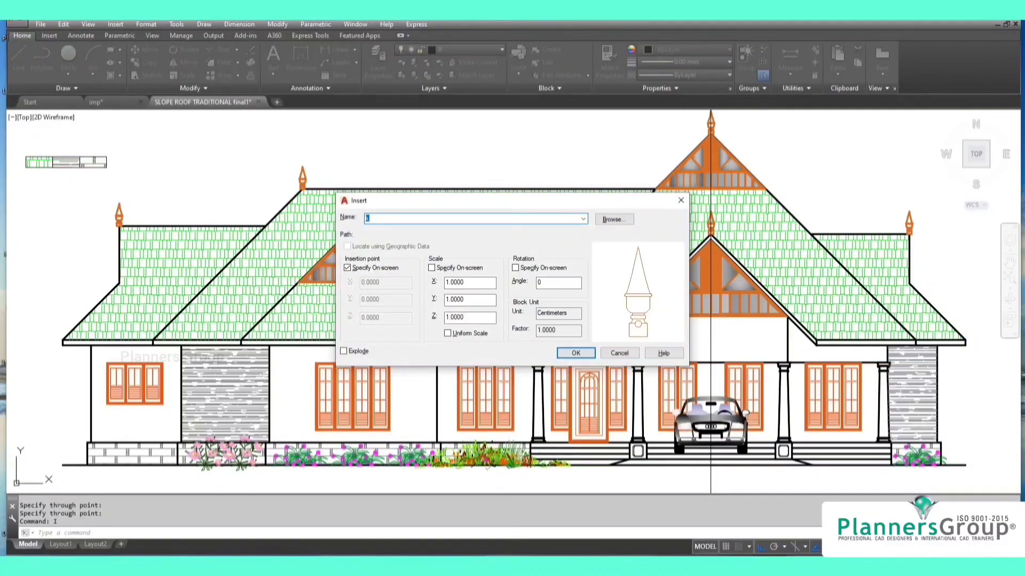
key(Return)
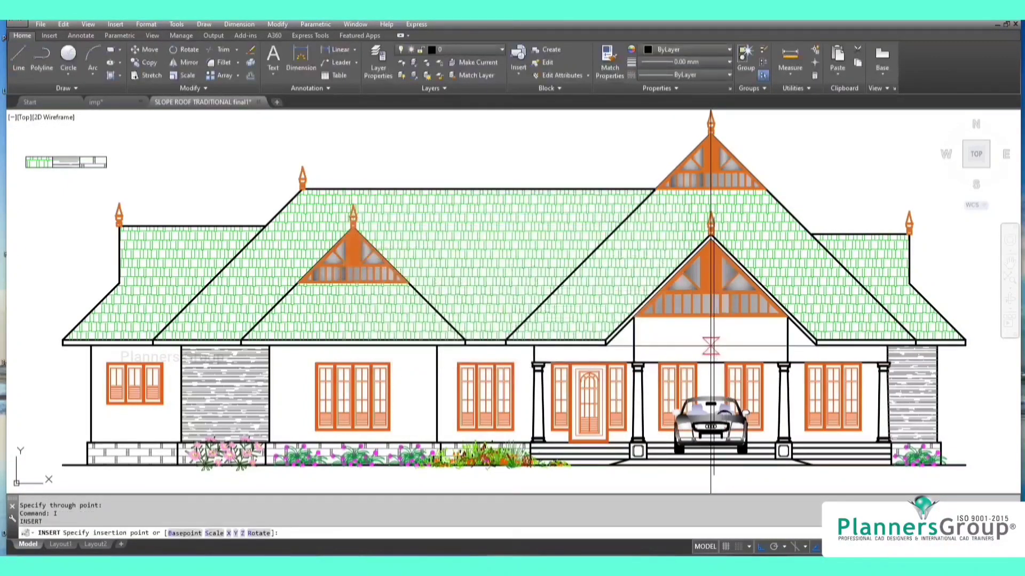
click(711, 338)
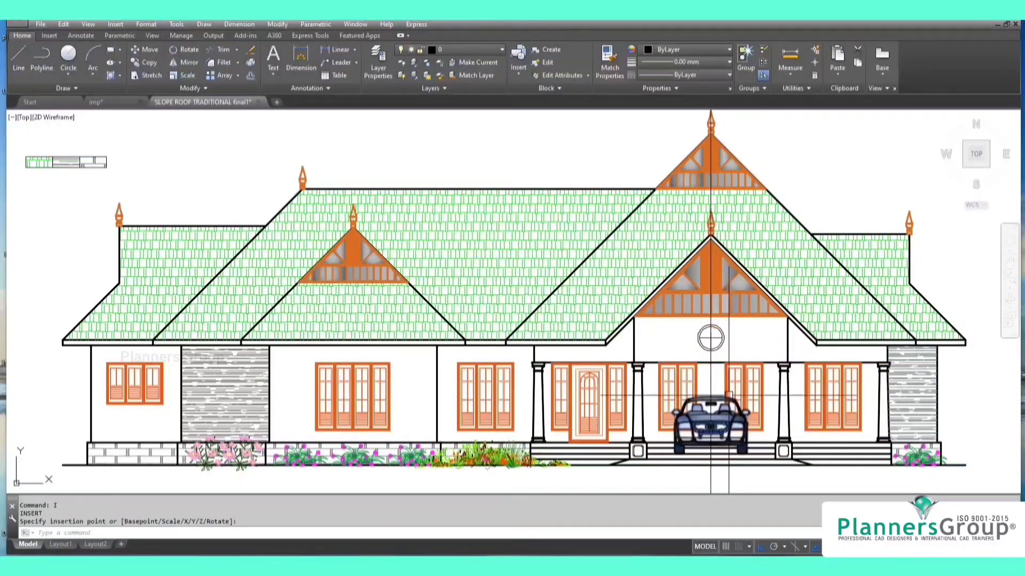
Move the car straight down by 15 units.
text(m)
key(Return)
click(708, 429)
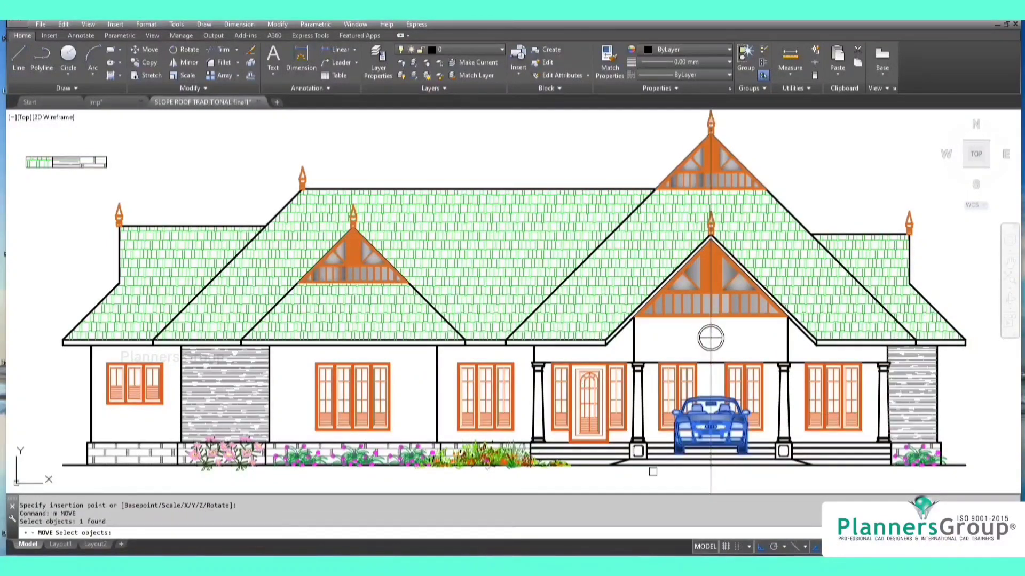
key(Return)
click(629, 478)
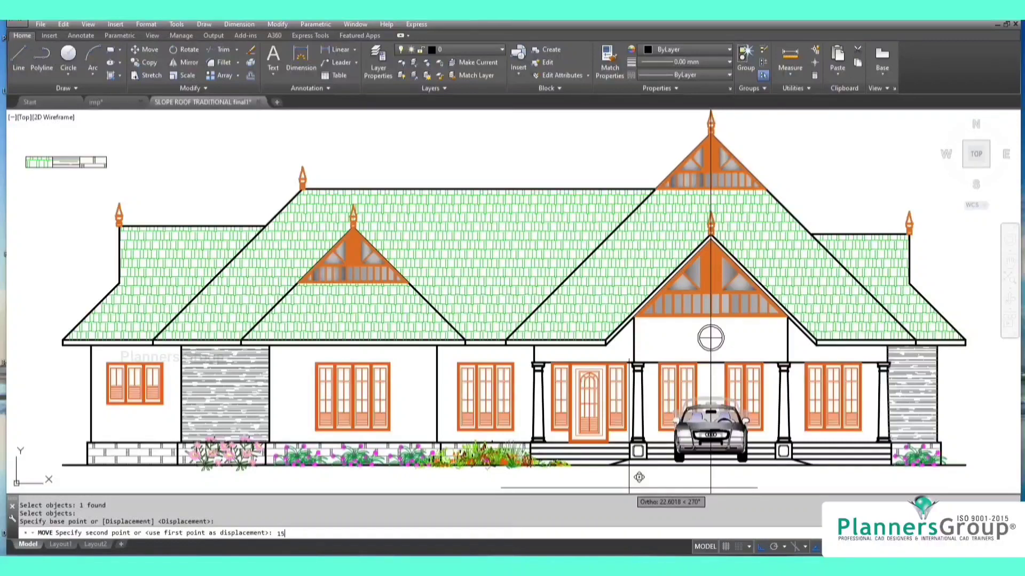
text(15)
key(Return)
Erase the vertical construction line through the porch gable.
click(711, 481)
text(e)
key(Return)
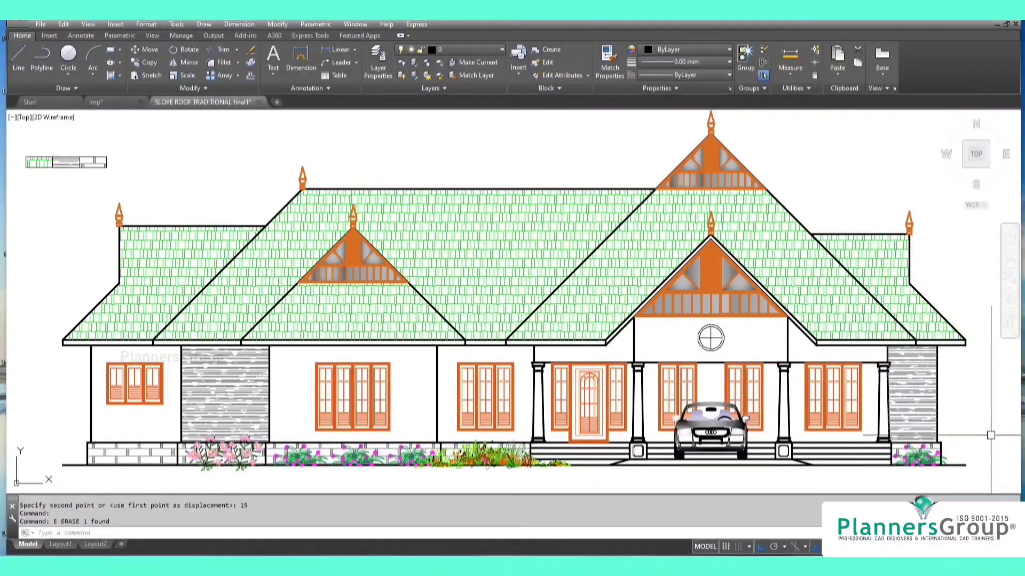
Examine the finished elevation close up, from the porch, car and gables across to the left walls, windows and plants.
scroll(870, 400, up, 2)
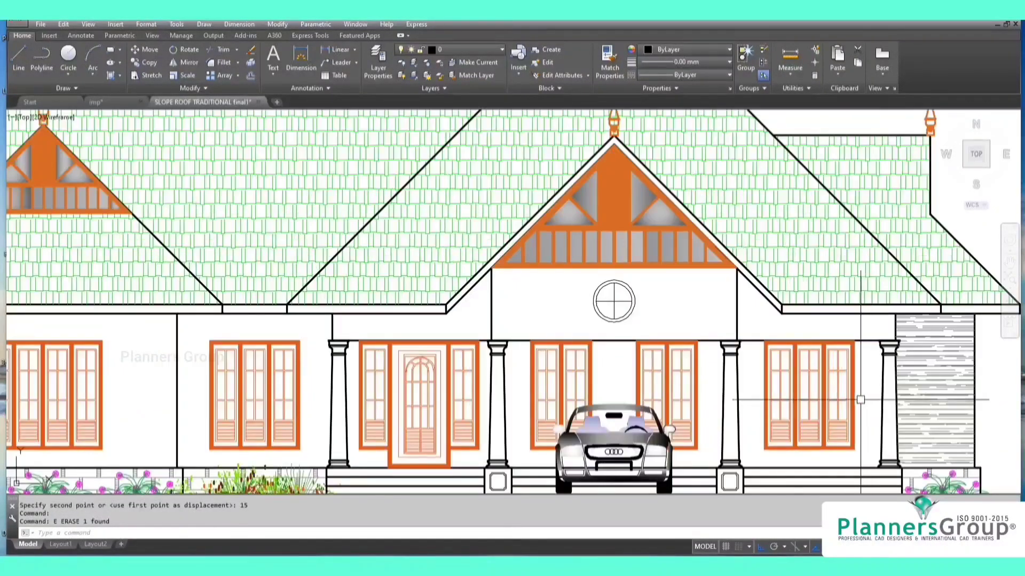
mouse_move(860, 400)
middle_down()
mouse_move(866, 457)
mouse_move(750, 320)
mouse_move(763, 392)
mouse_move(874, 365)
middle_up()
mouse_move(699, 435)
middle_down()
mouse_move(790, 373)
mouse_move(848, 378)
middle_up()
scroll(699, 426, up, 2)
middle_drag(506, 279, 735, 386)
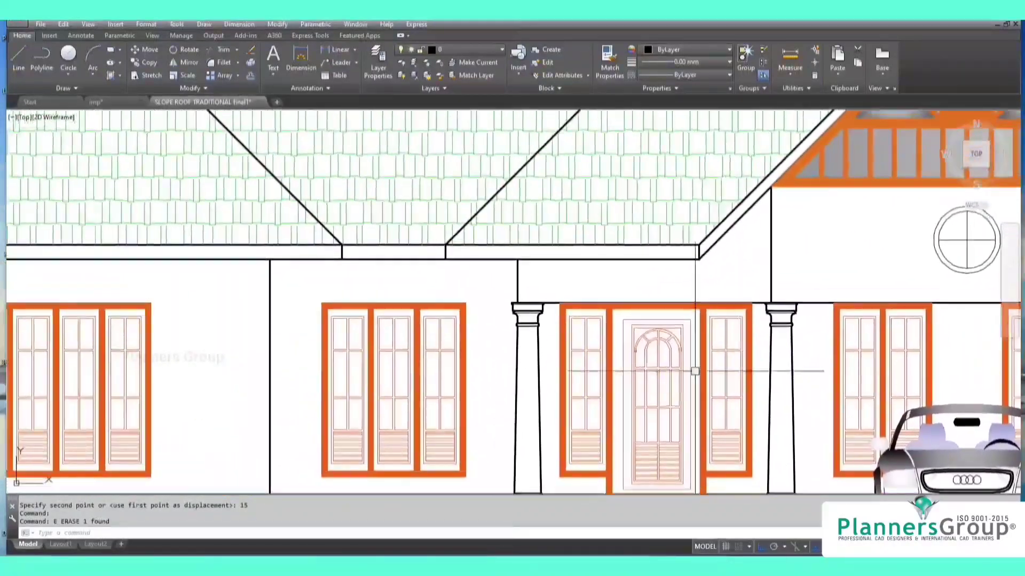
mouse_move(618, 311)
middle_down()
mouse_move(555, 392)
mouse_move(473, 458)
middle_up()
middle_drag(845, 271, 753, 491)
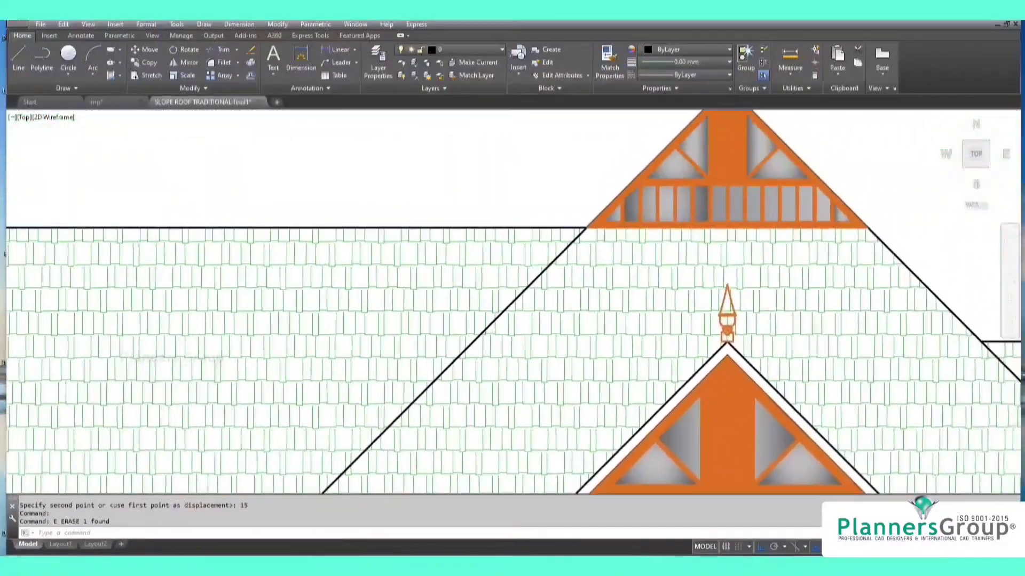
mouse_move(714, 311)
middle_down()
mouse_move(720, 351)
mouse_move(986, 270)
middle_up()
middle_drag(578, 373, 838, 248)
middle_drag(415, 382, 631, 212)
scroll(641, 253, down, 2)
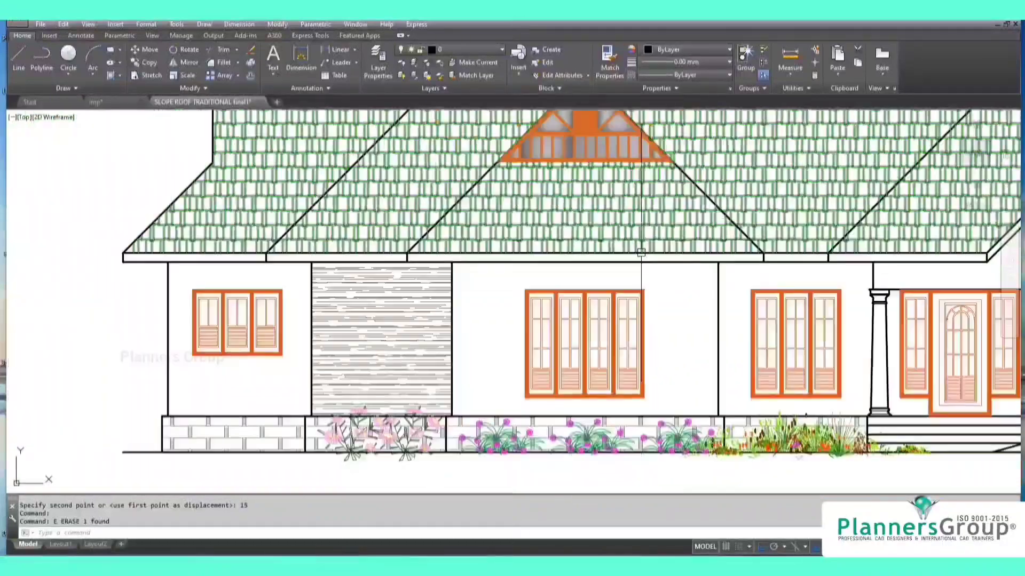
scroll(595, 346, up, 2)
mouse_move(542, 348)
middle_down()
mouse_move(409, 293)
mouse_move(423, 278)
middle_up()
scroll(423, 278, down, 2)
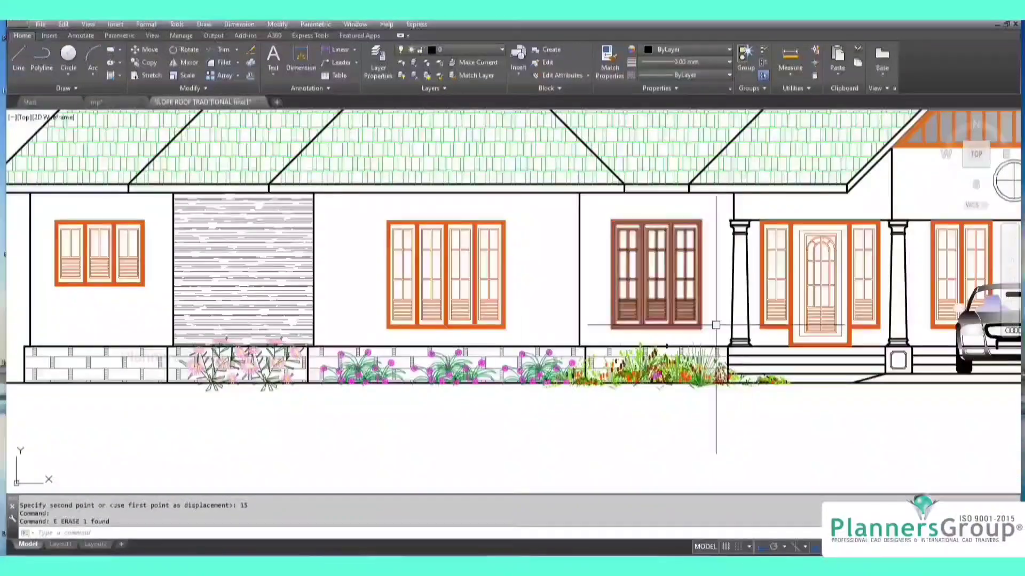
scroll(715, 325, down, 5)
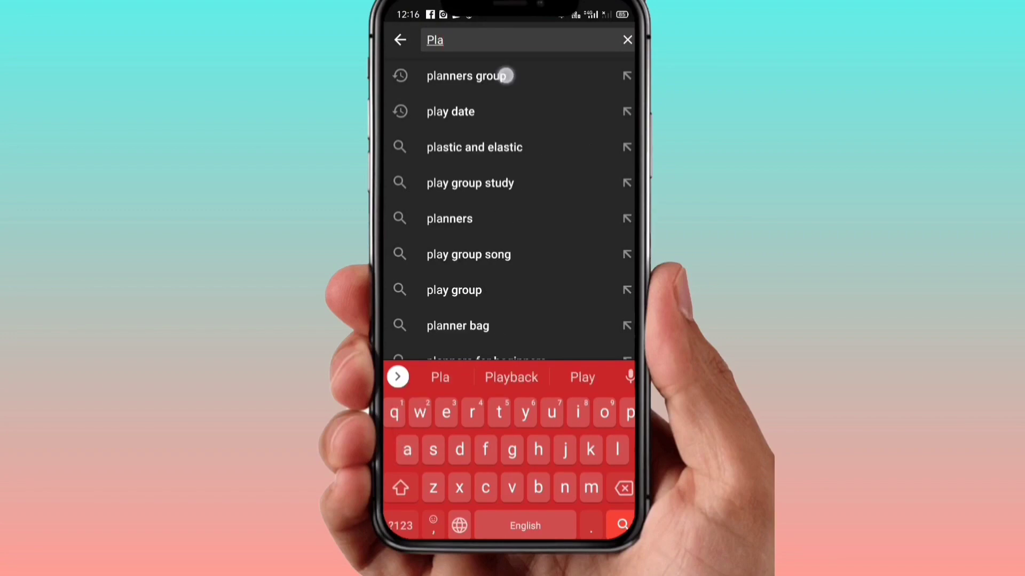
Switch to the YouTube mobile app and subscribe to the Planners Group channel with notifications set to All.
click(504, 76)
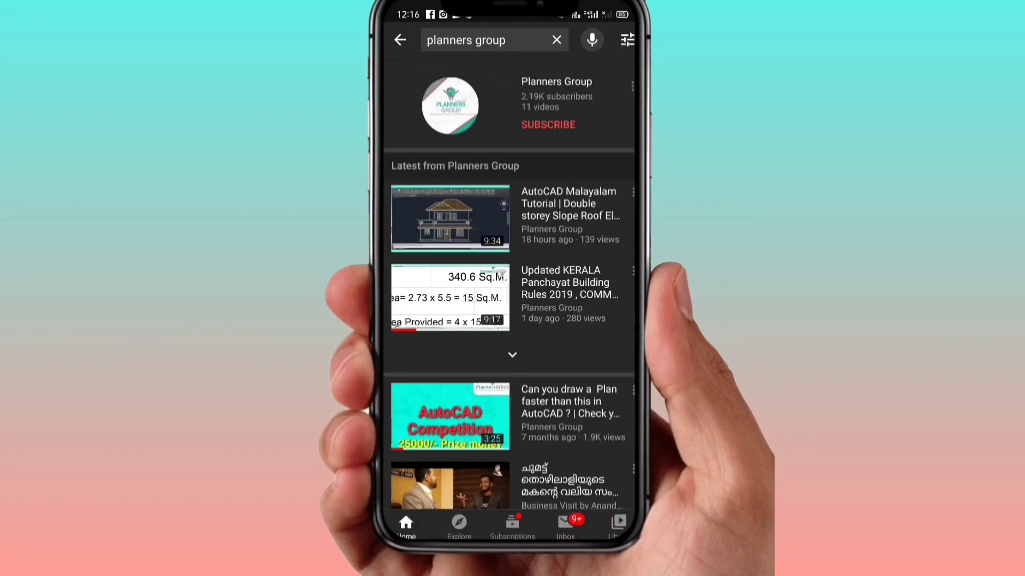
click(557, 95)
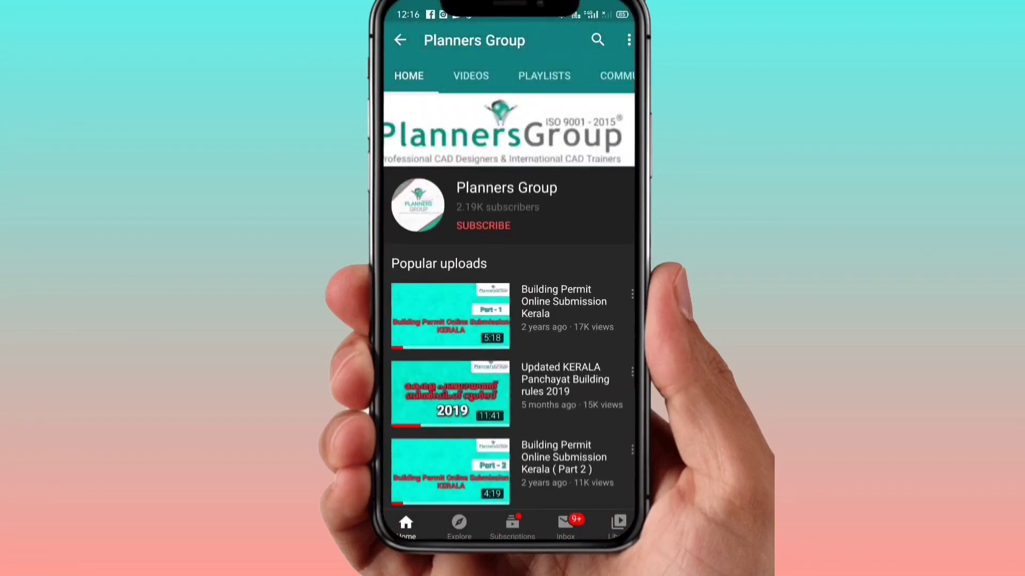
click(479, 225)
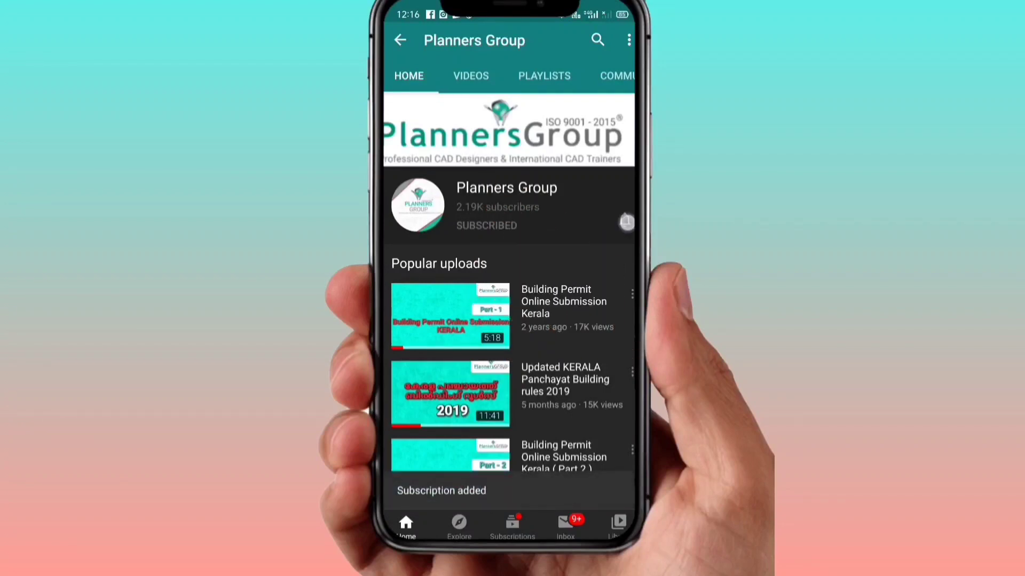
click(627, 222)
click(622, 187)
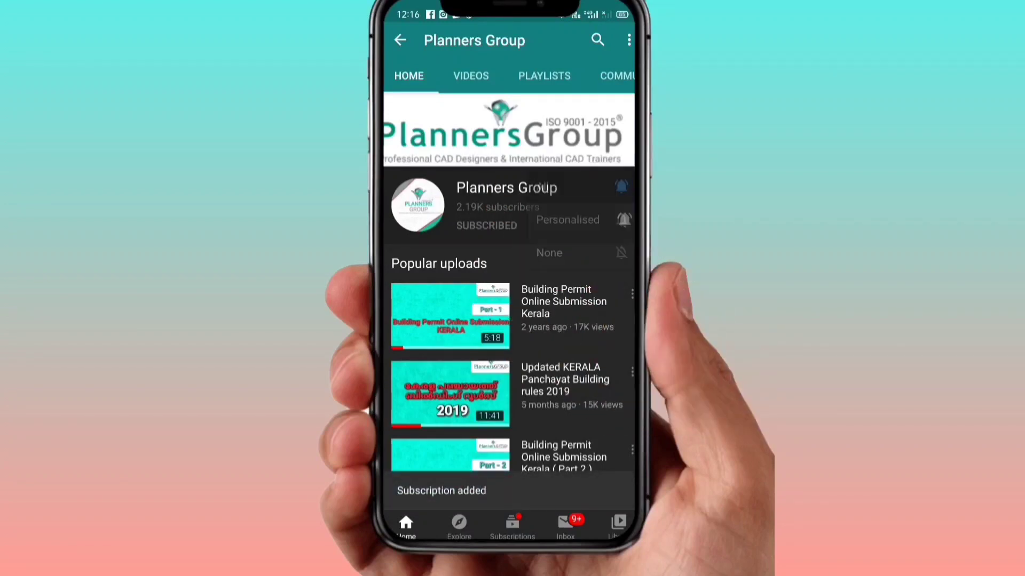